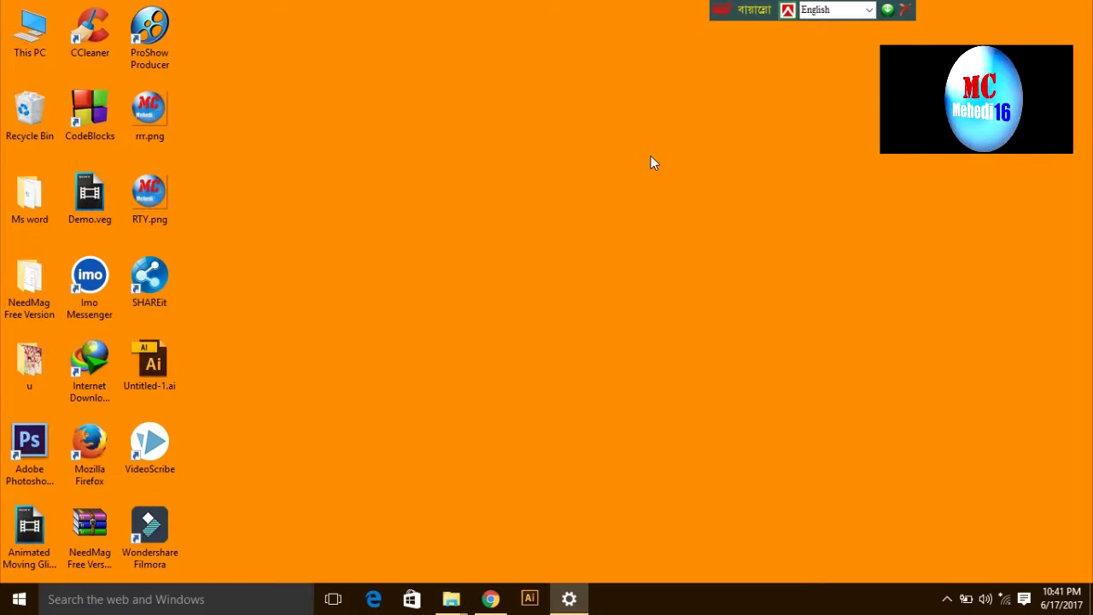
# - Launch Microsoft Office PowerPoint 2003 from the Start menu's Microsoft Office group
pyautogui.rightClick(536, 98)
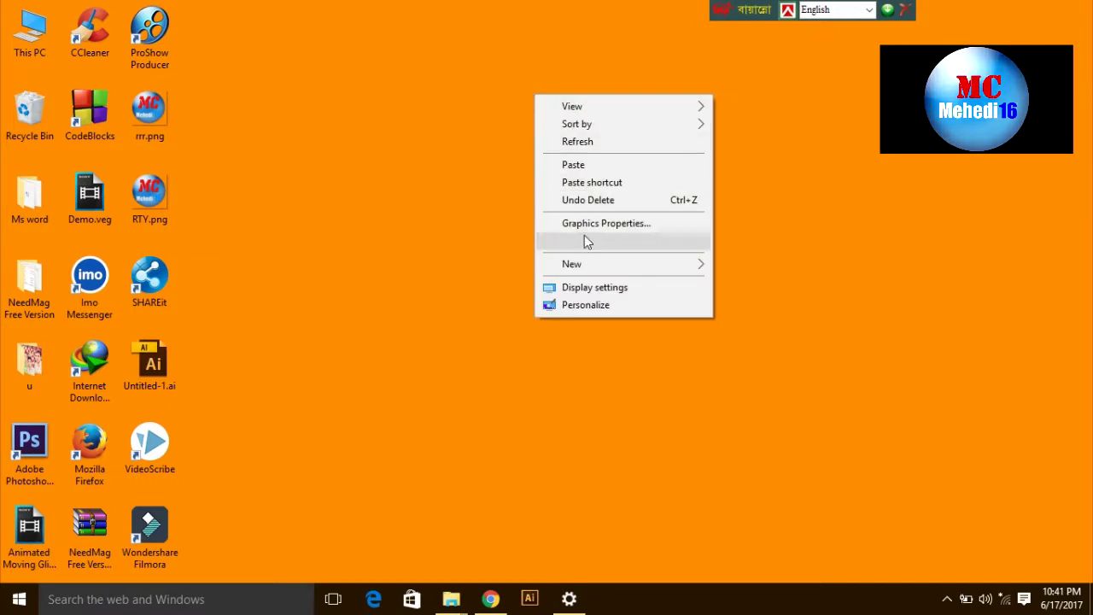
pyautogui.moveTo(593, 263)
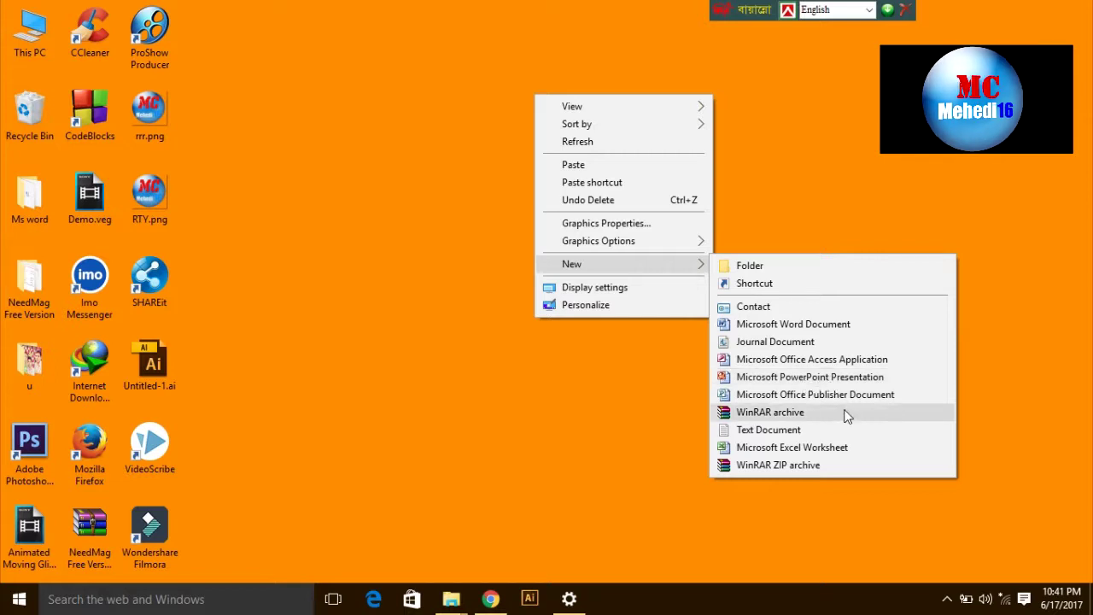
pyautogui.click(455, 208)
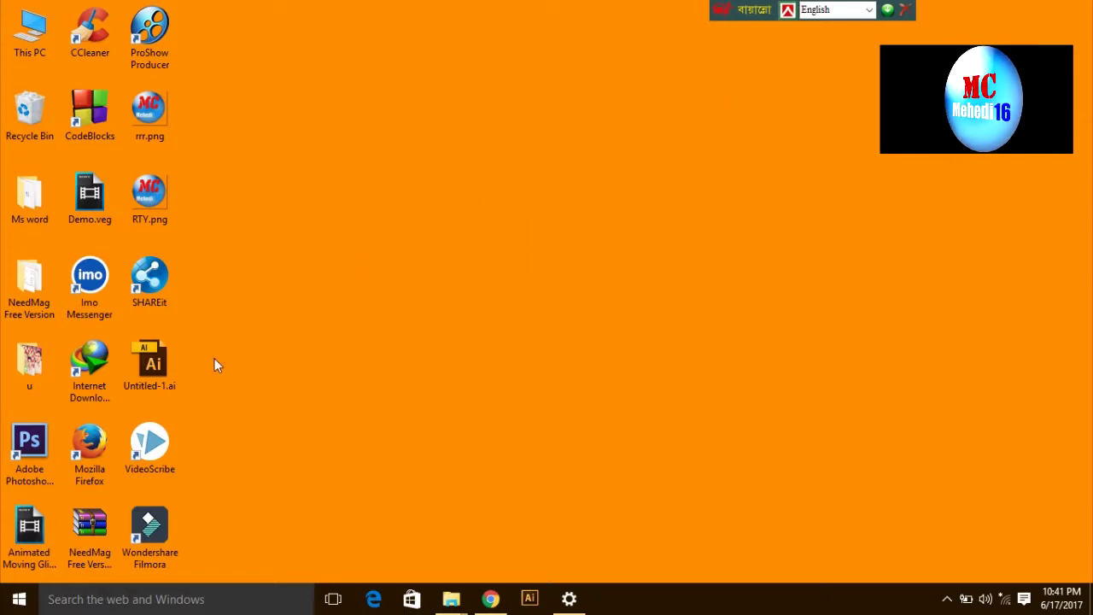
pyautogui.click(19, 602)
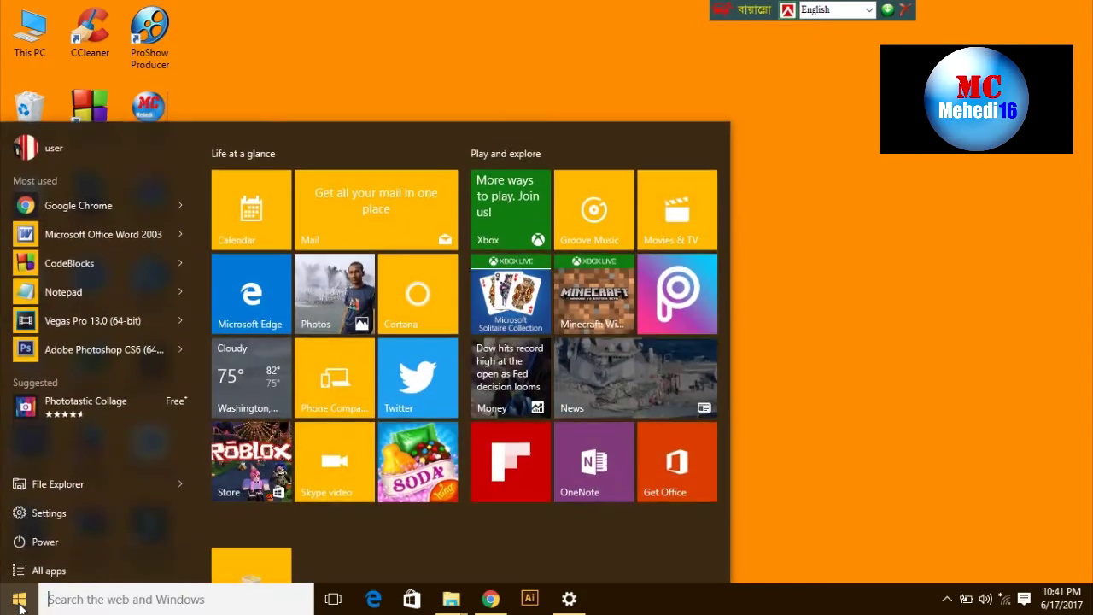
pyautogui.click(47, 567)
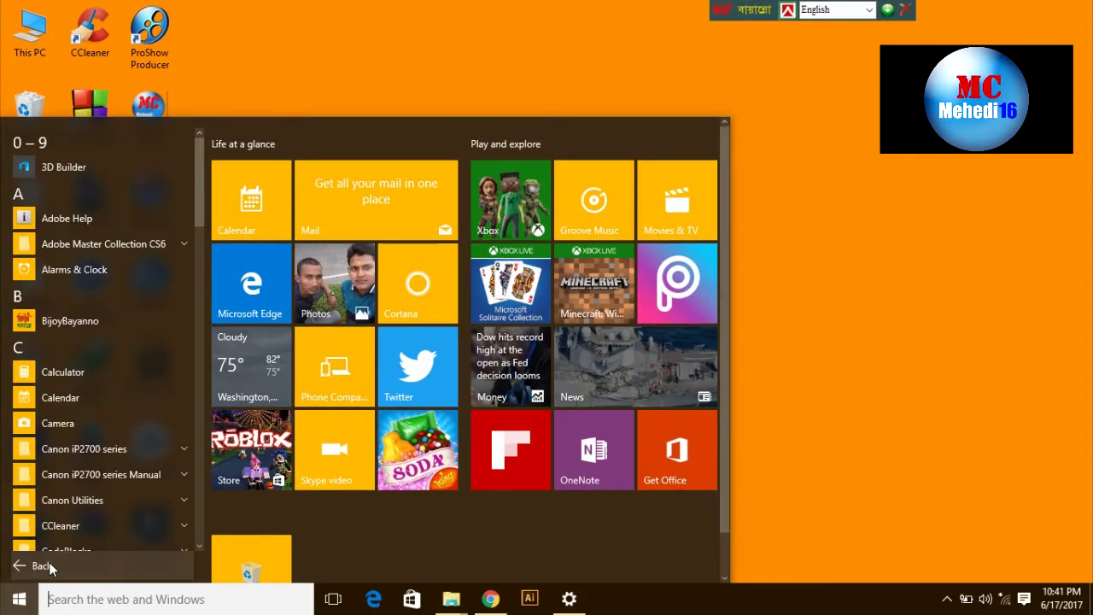
pyautogui.scroll(-3, 79, 363)
pyautogui.scroll(-3, 83, 353)
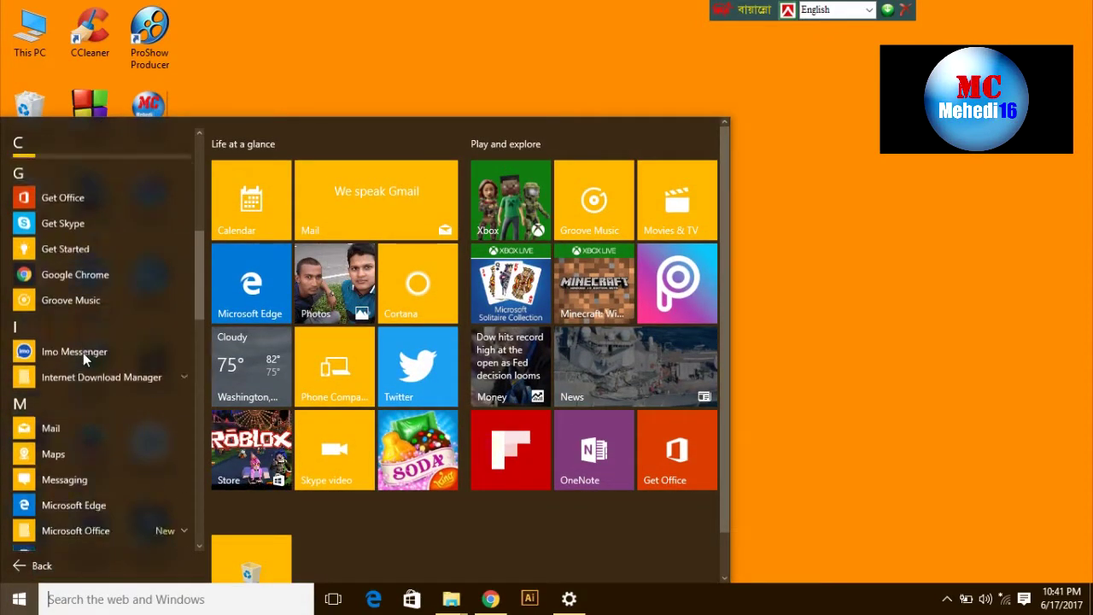
pyautogui.scroll(-2, 83, 352)
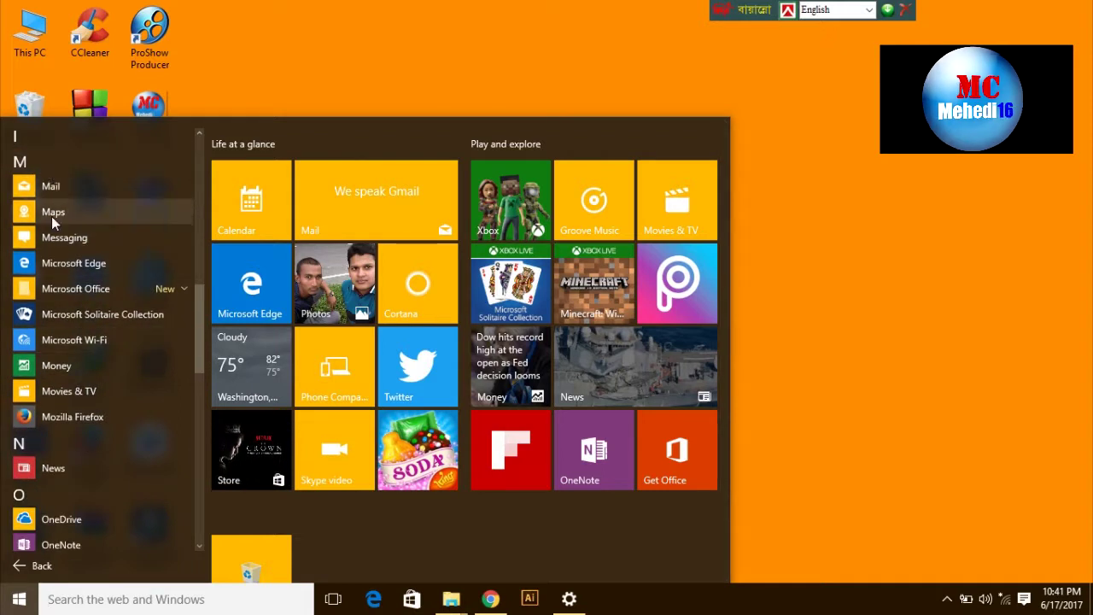
pyautogui.click(84, 290)
pyautogui.scroll(-1, 108, 392)
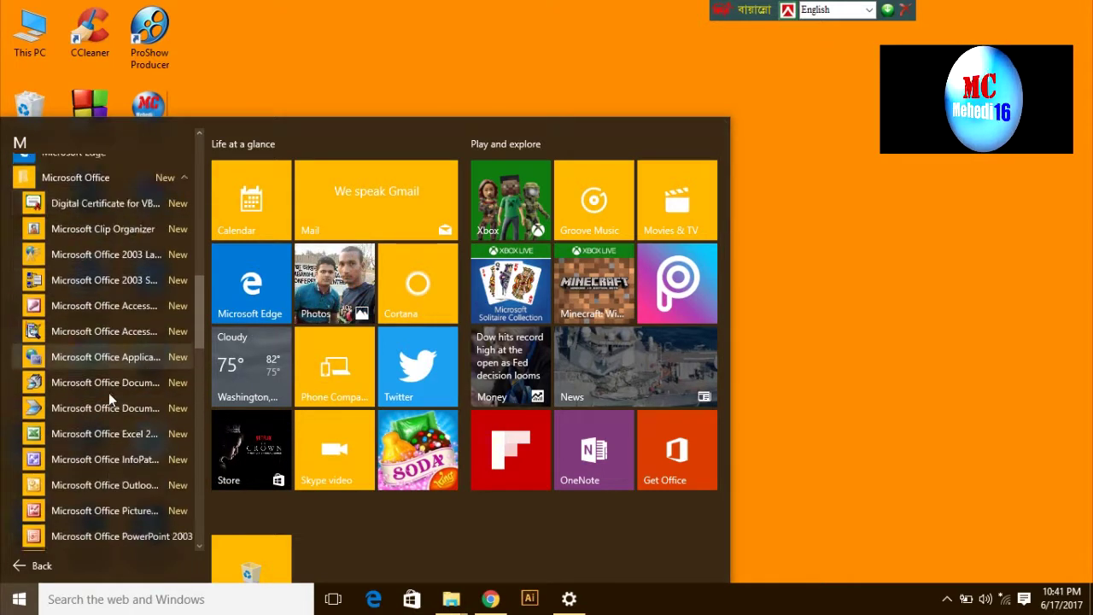
pyautogui.scroll(-2, 108, 393)
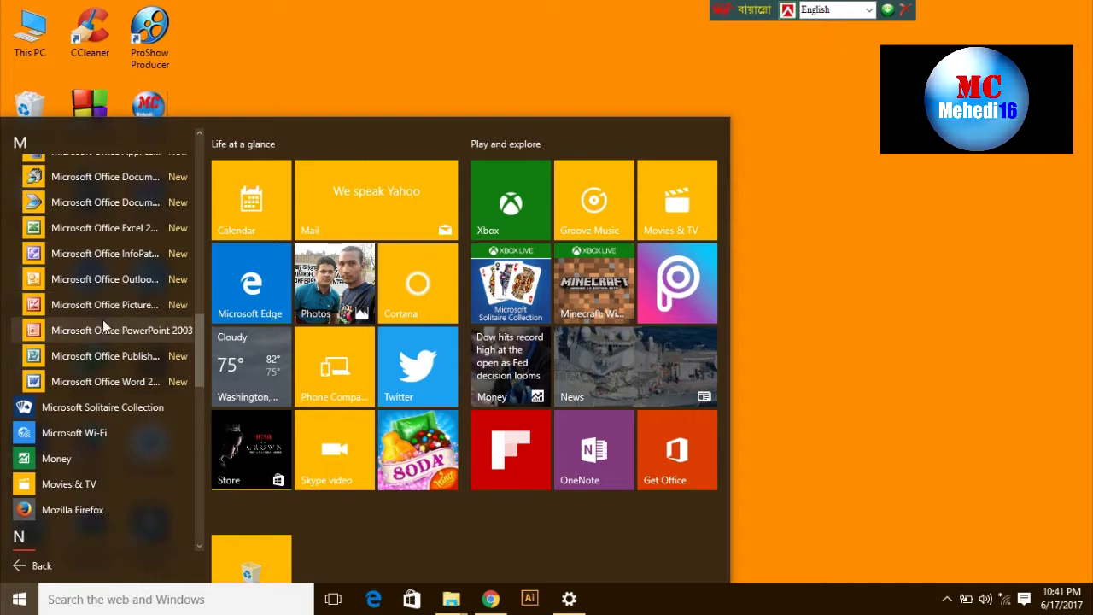
pyautogui.click(124, 335)
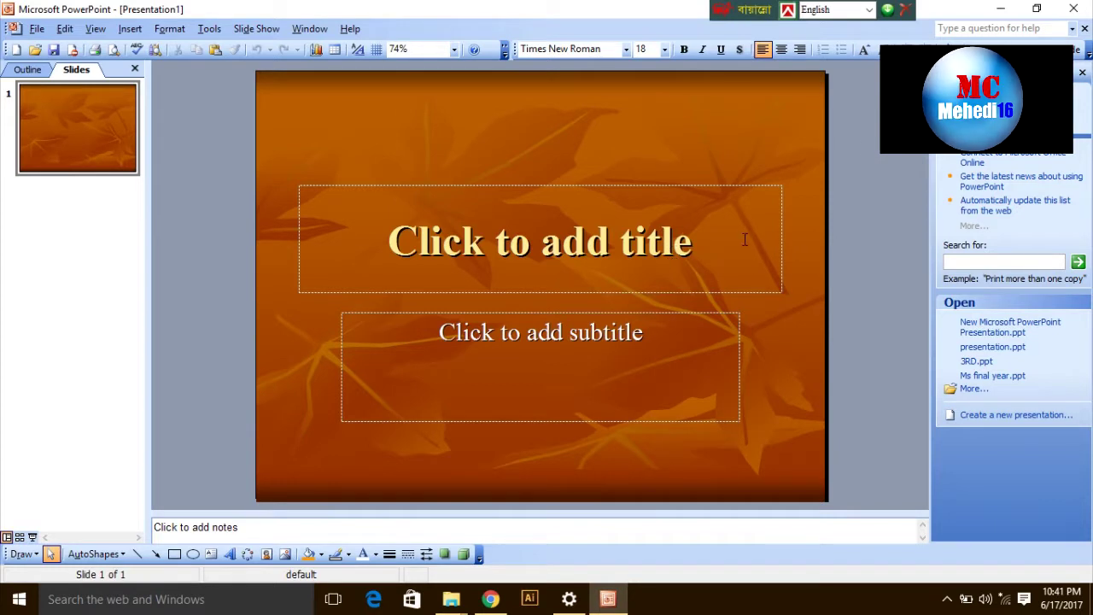
# - Close PowerPoint, refresh the desktop, and open the Ms word folder maximized
pyautogui.click(1074, 12)
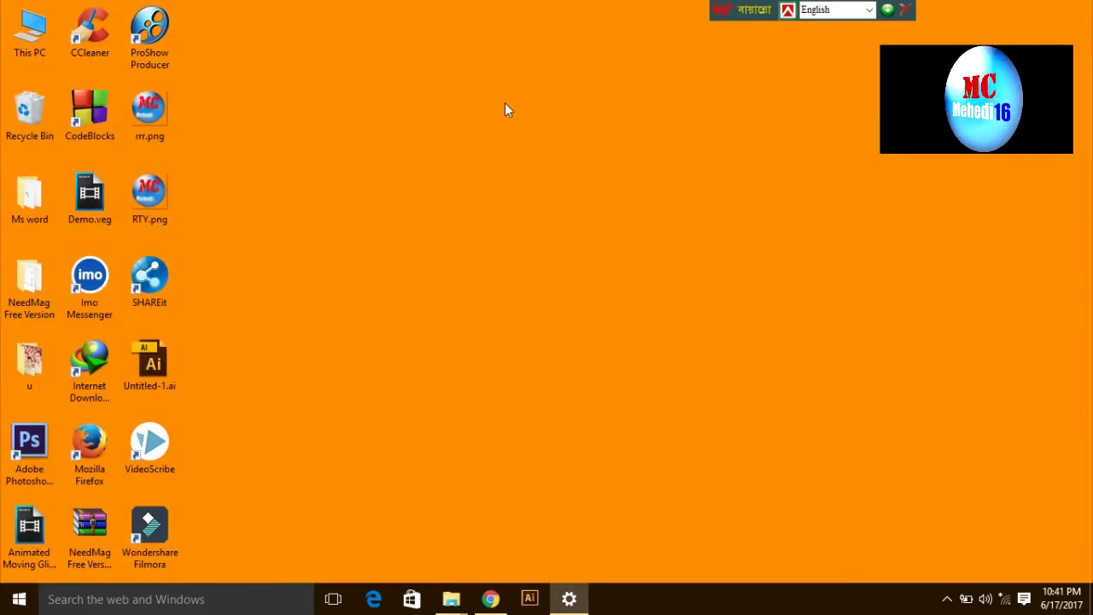
pyautogui.rightClick(511, 57)
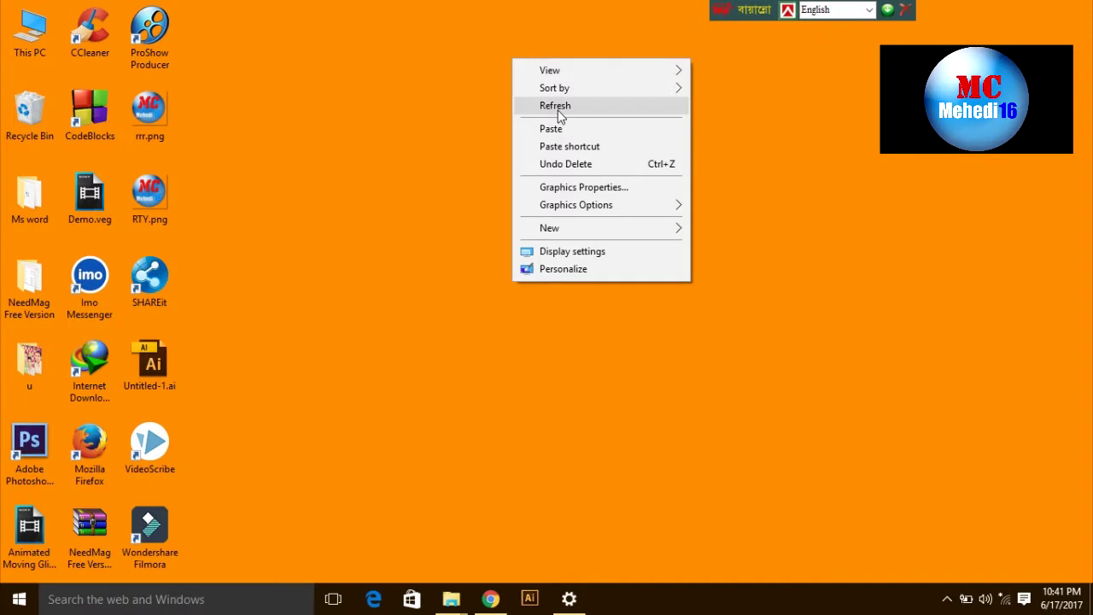
pyautogui.click(555, 106)
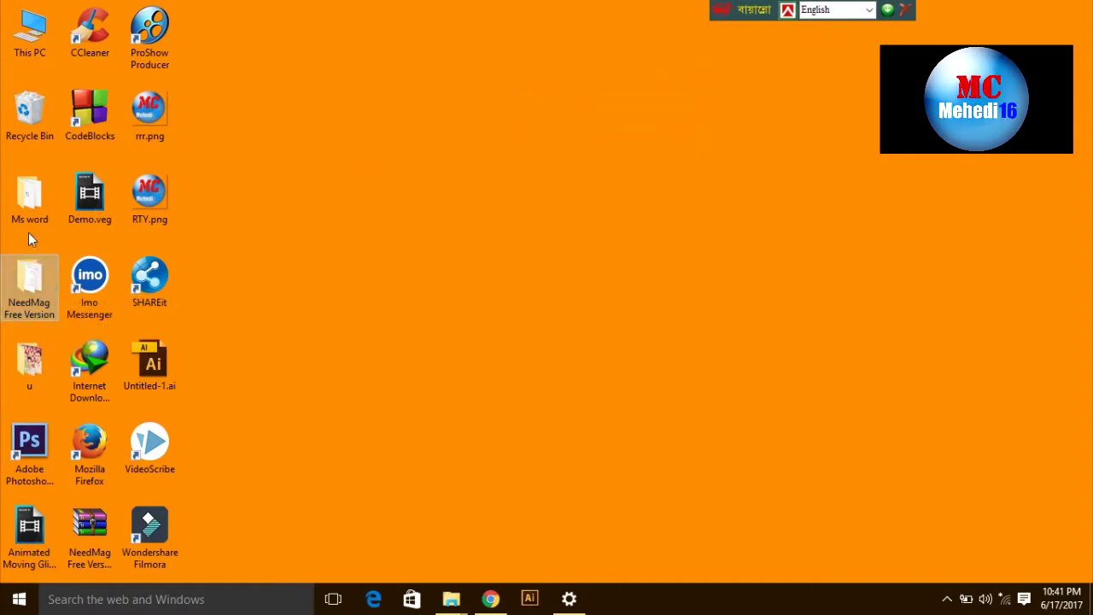
pyautogui.doubleClick(29, 195)
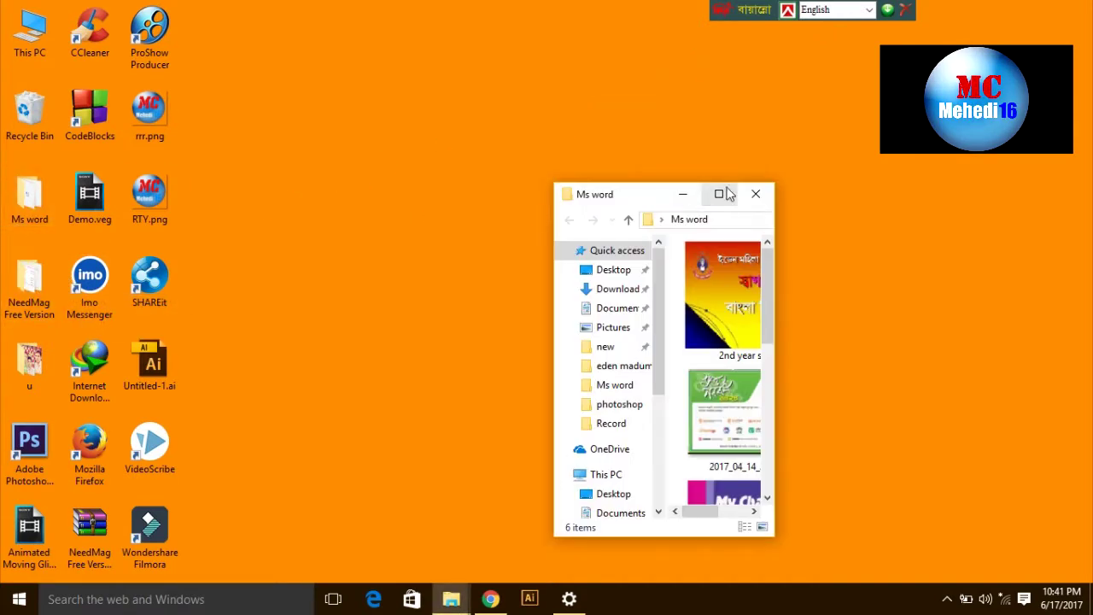
pyautogui.click(719, 194)
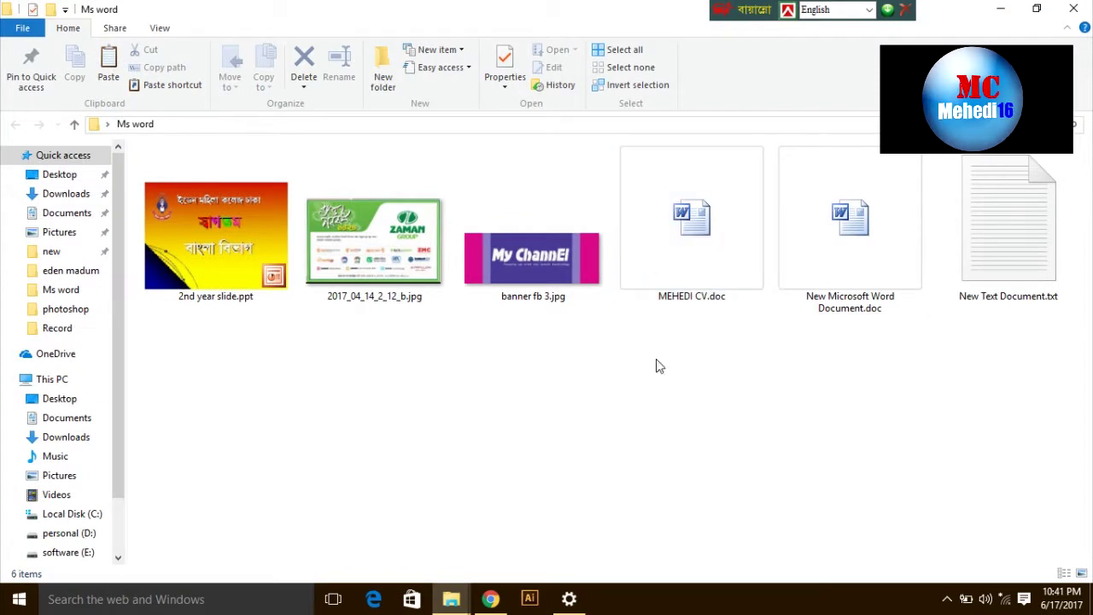
# - Create a new PowerPoint presentation in the folder named 'slide 1'
pyautogui.rightClick(504, 373)
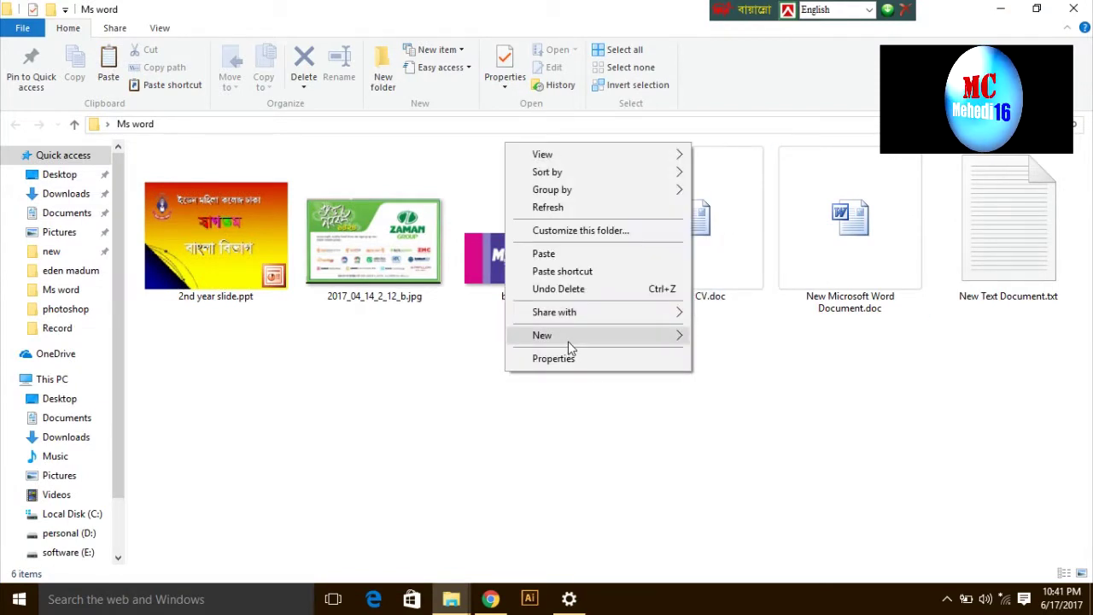
pyautogui.moveTo(572, 340)
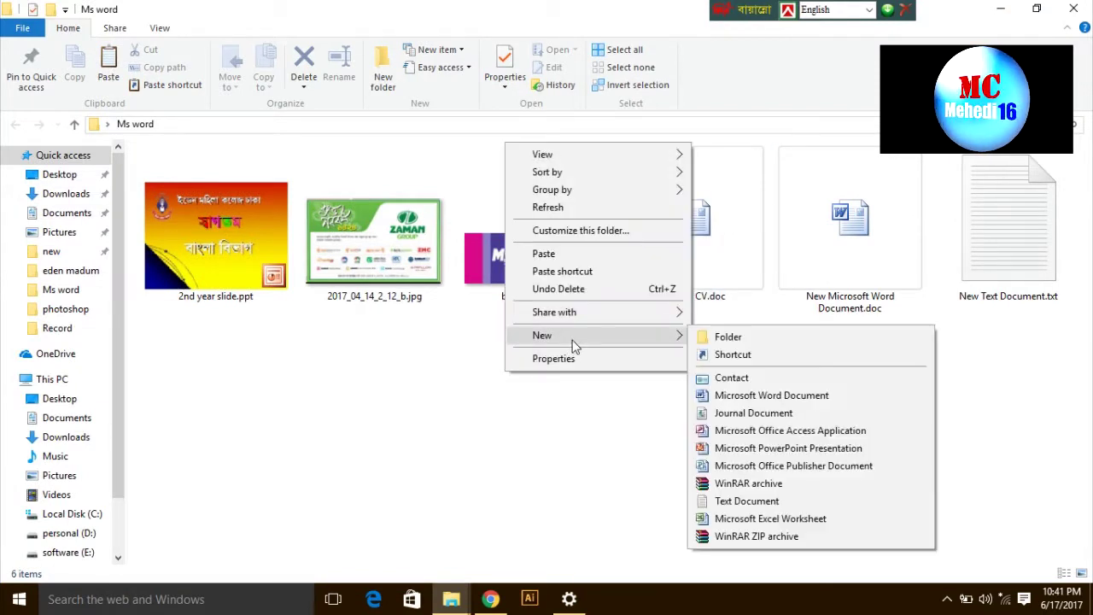
pyautogui.click(757, 450)
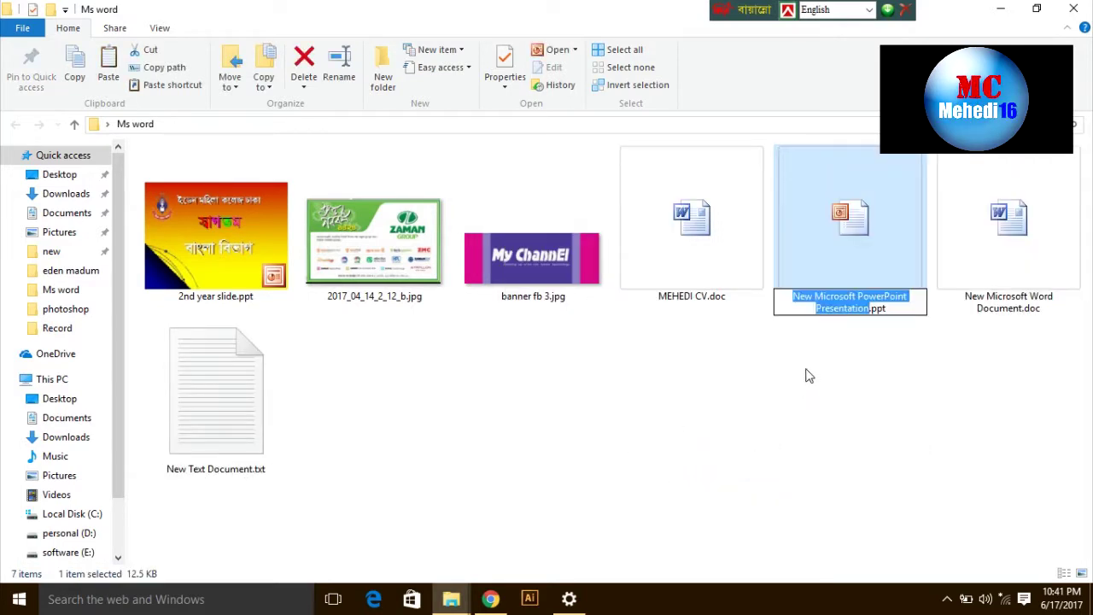
pyautogui.write('s')
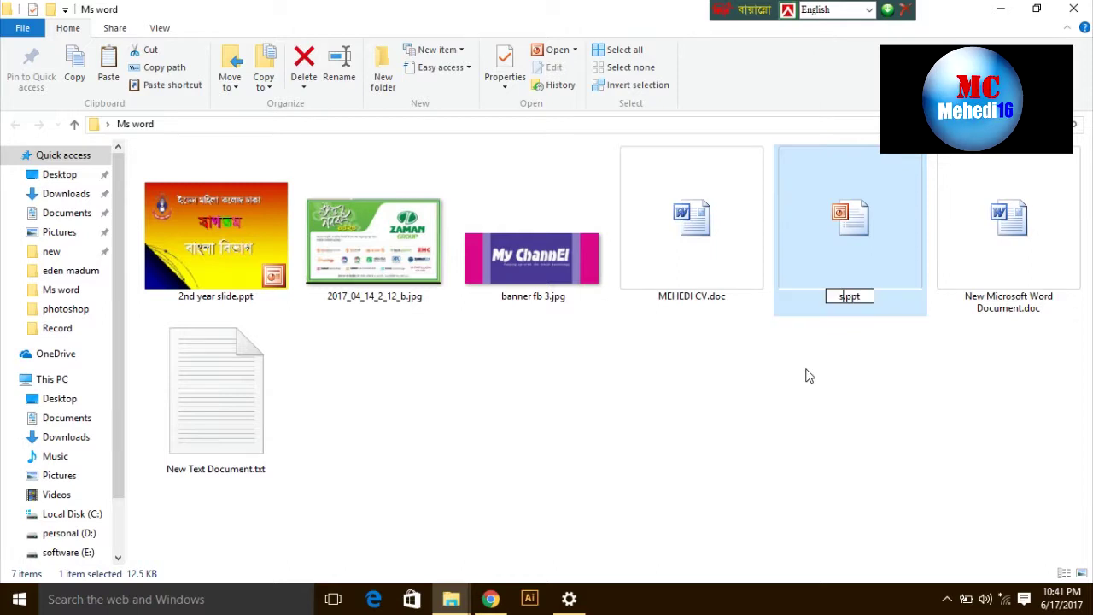
pyautogui.write('lide')
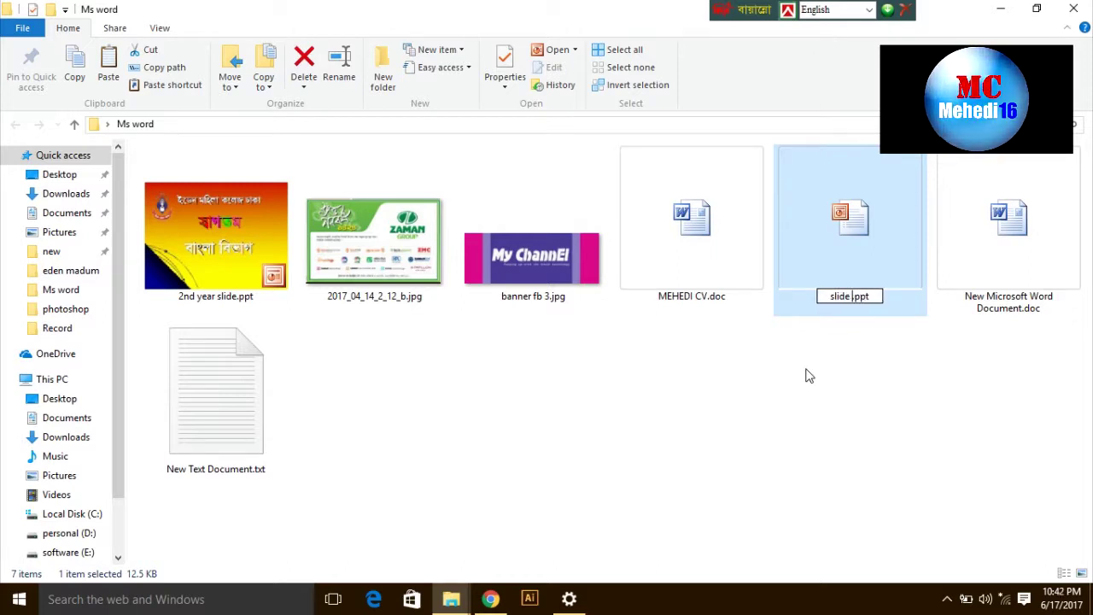
pyautogui.write(' 1')
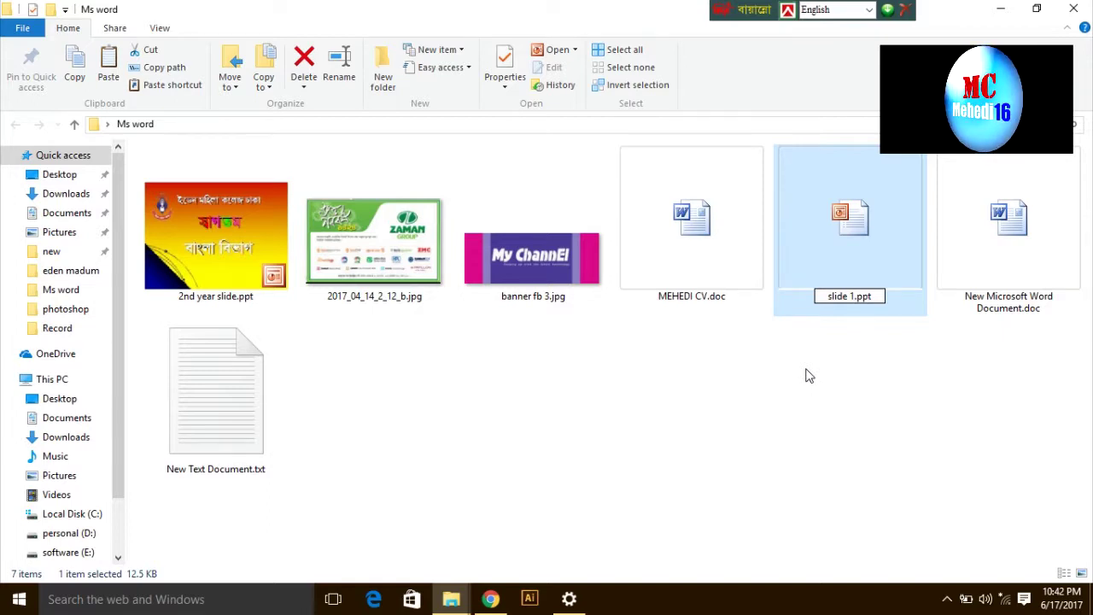
pyautogui.click(751, 405)
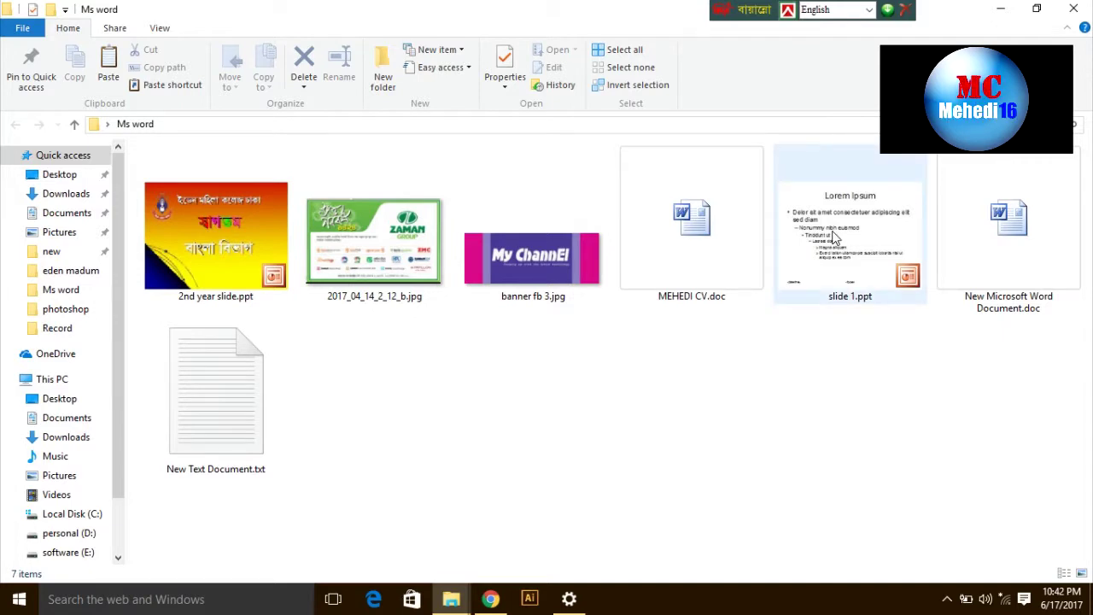
# - Open slide 1.ppt in PowerPoint 2003 and add its first title slide
pyautogui.moveTo(836, 239)
pyautogui.doubleClick(840, 217)
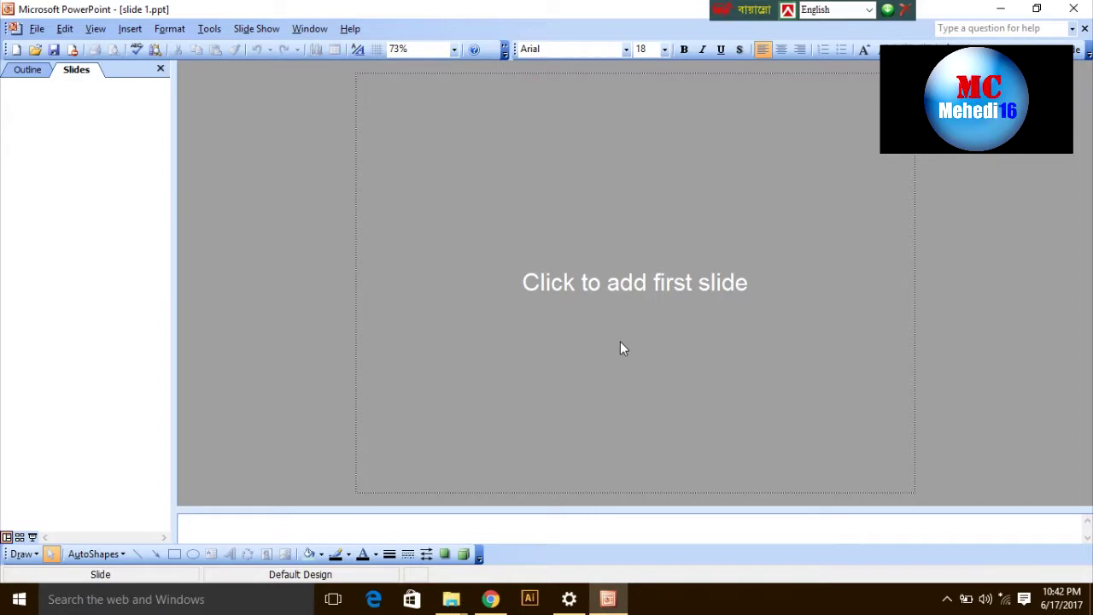
pyautogui.click(627, 287)
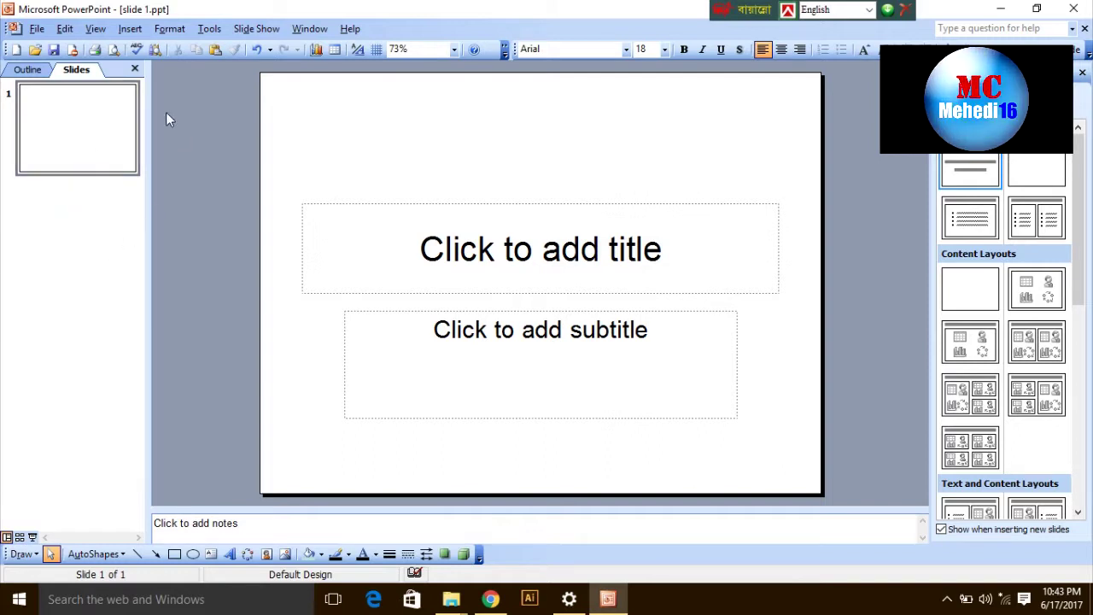
# - Add slide 2 via Insert > New Slide, then slides 3 and 4 from the Slides pane
pyautogui.click(130, 31)
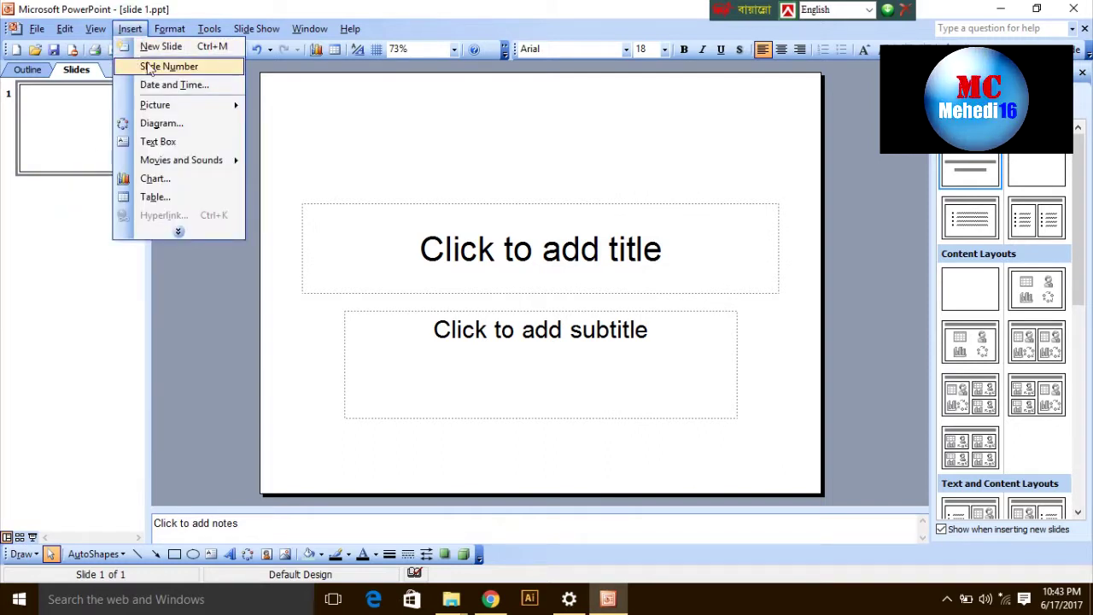
pyautogui.click(171, 49)
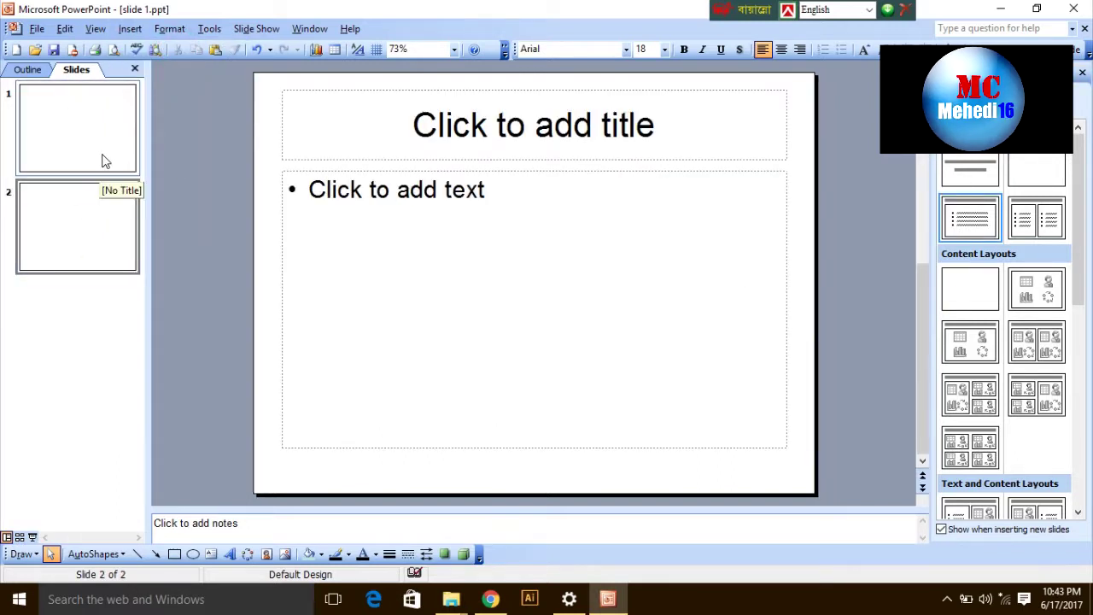
pyautogui.click(75, 315)
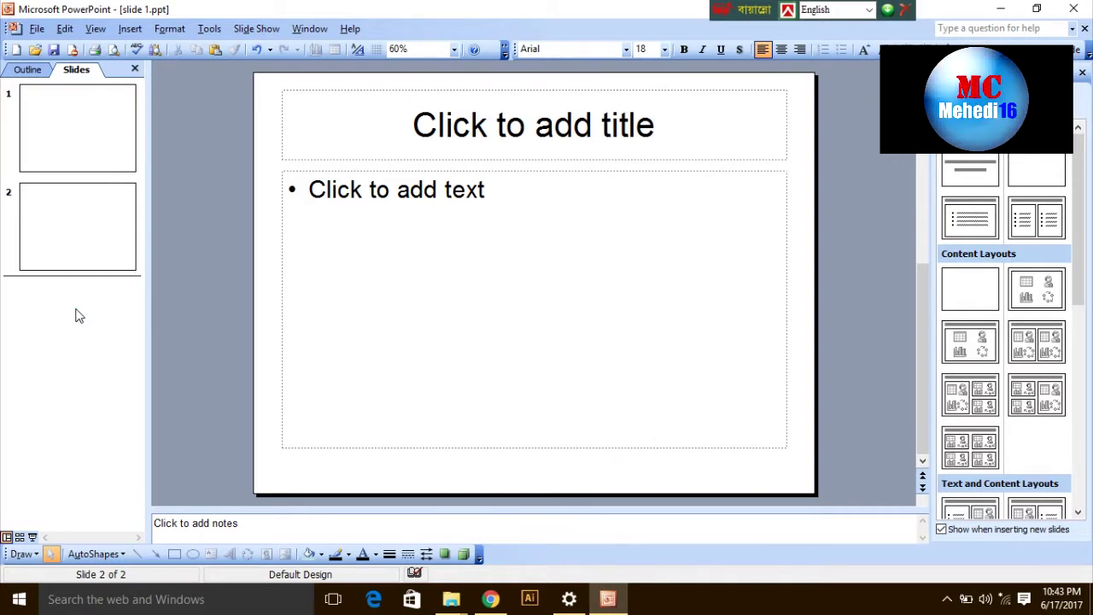
pyautogui.press('Return')
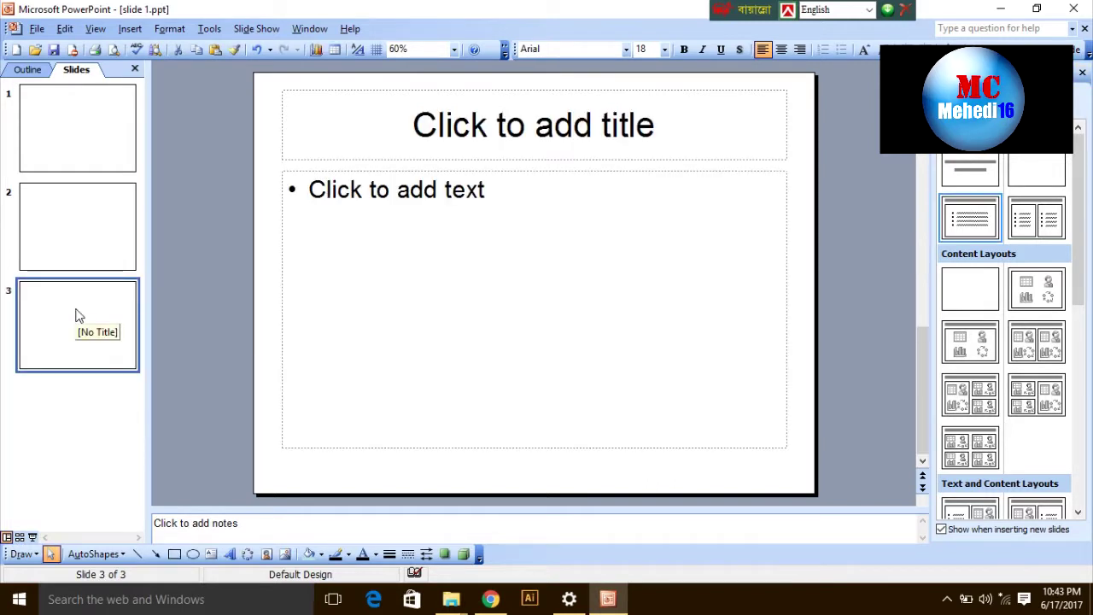
pyautogui.press('Return')
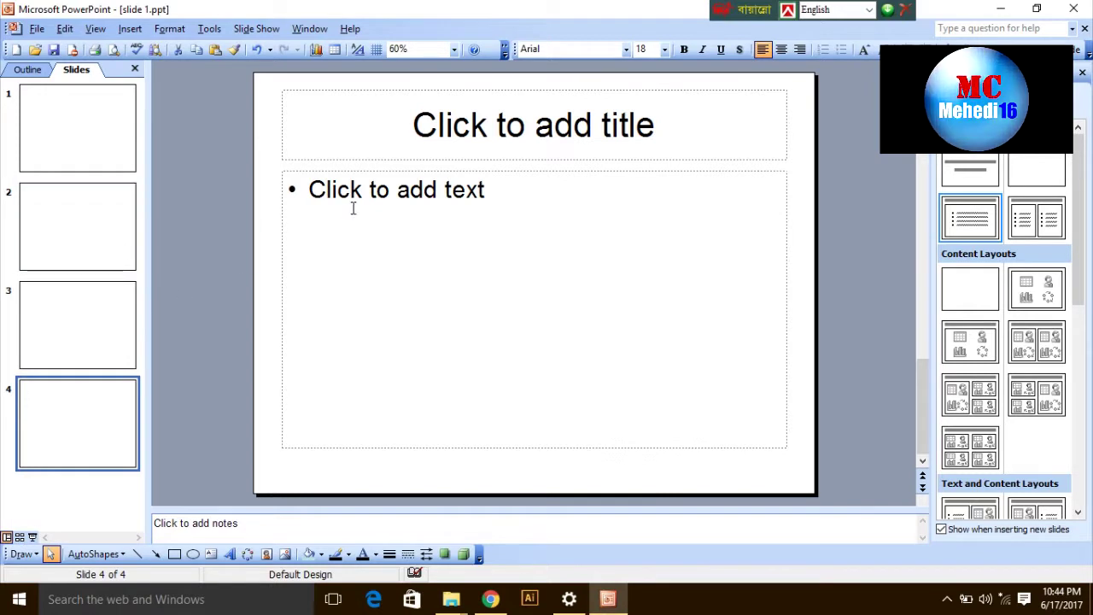
# - Go to slide 1, select its subtitle placeholder and delete it
pyautogui.click(520, 126)
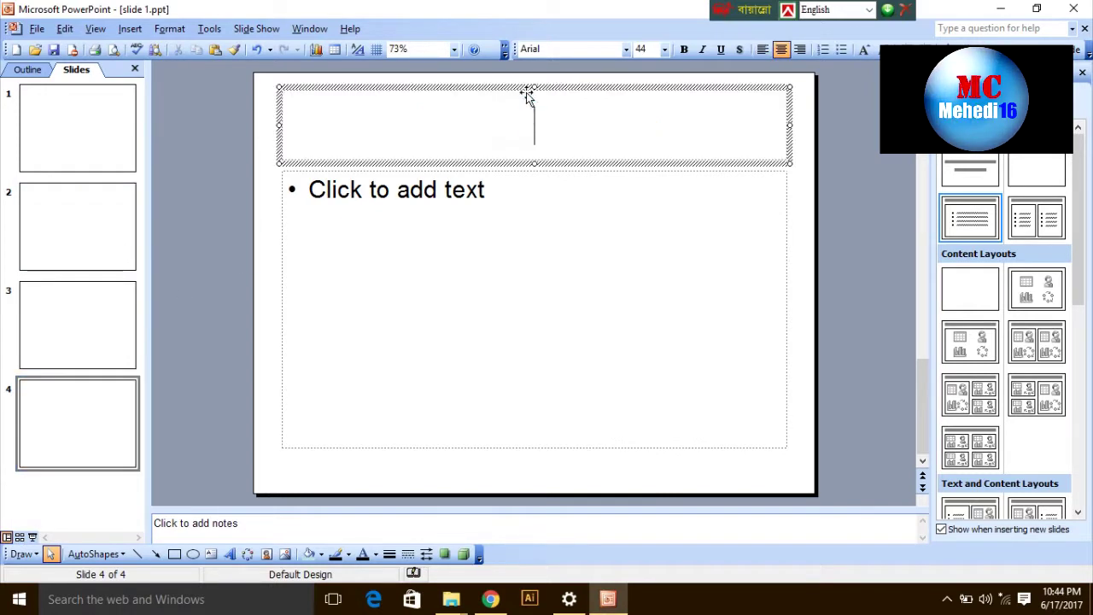
pyautogui.click(521, 197)
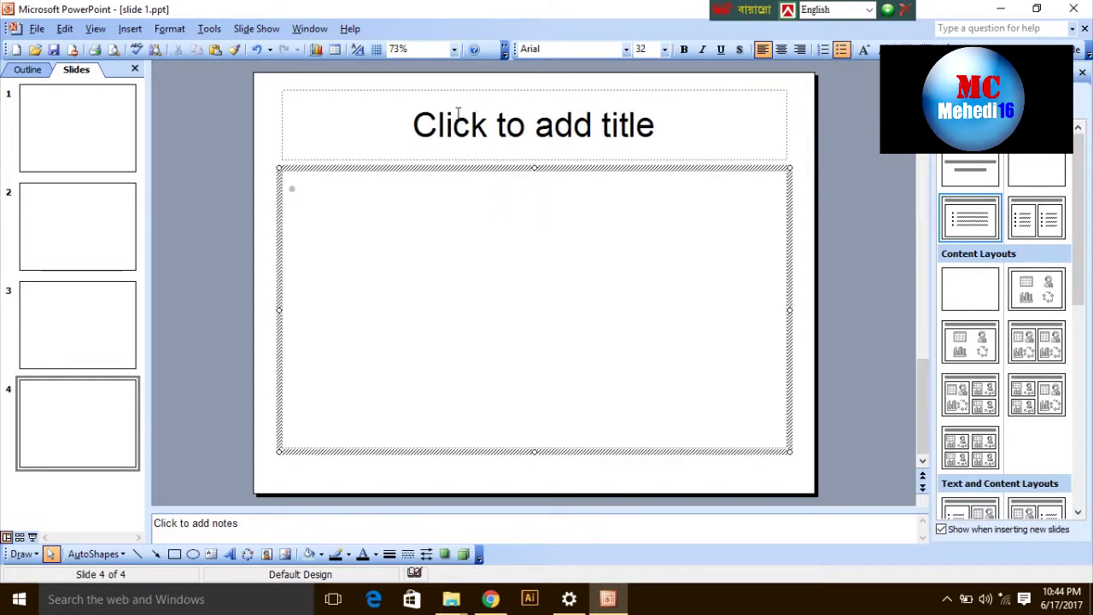
pyautogui.click(85, 120)
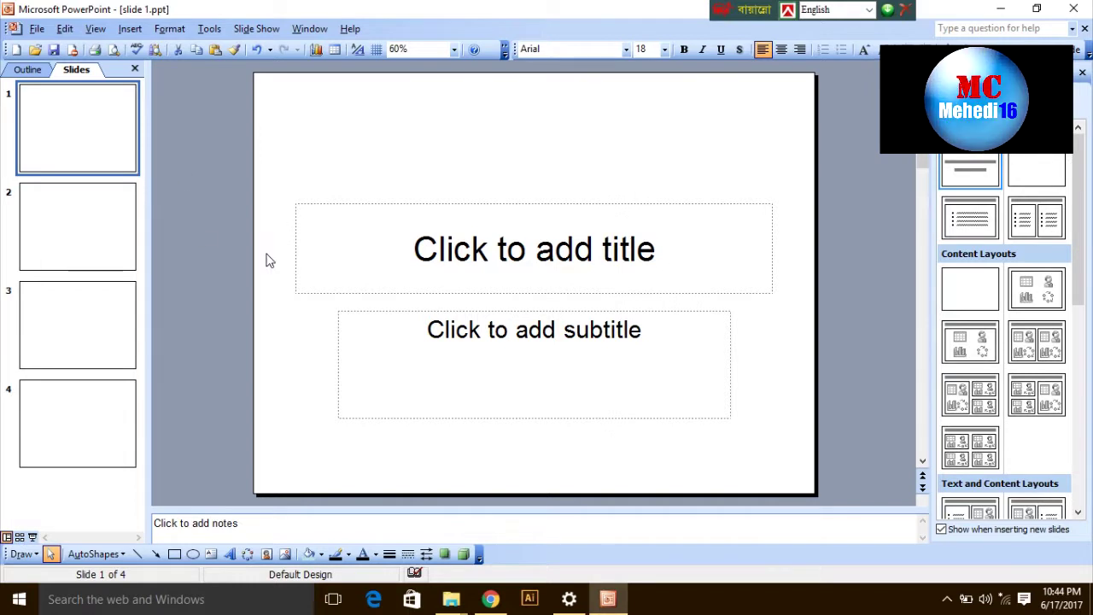
pyautogui.click(426, 310)
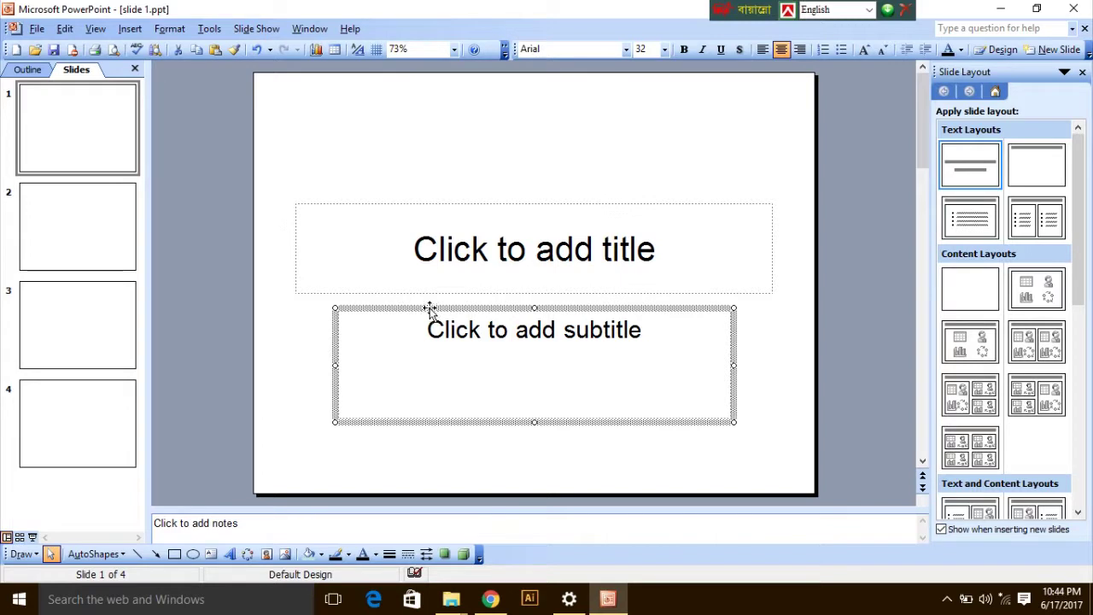
pyautogui.click(467, 206)
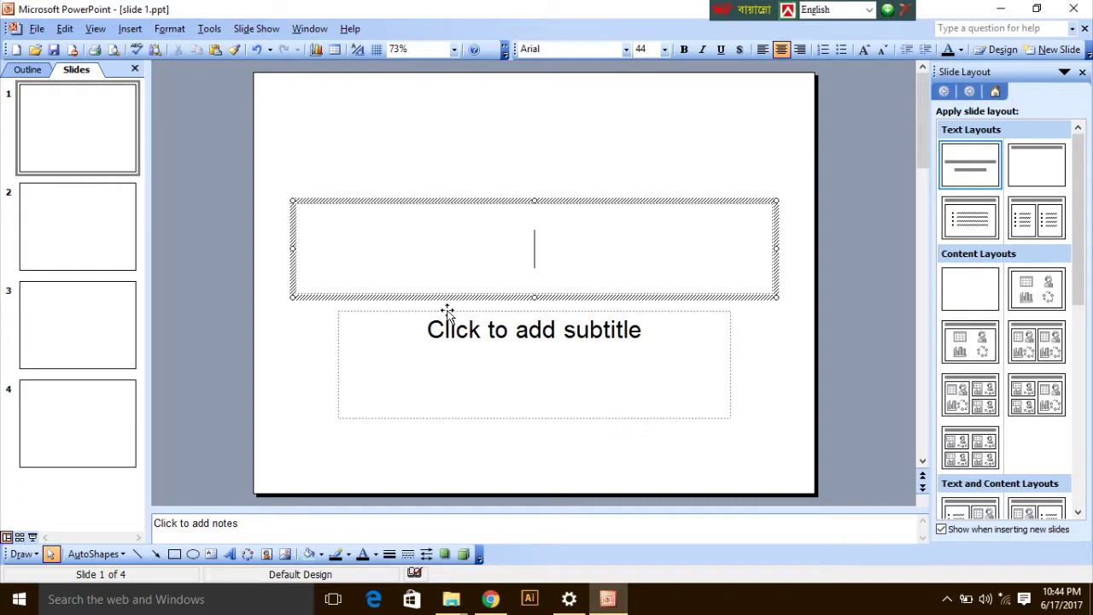
pyautogui.click(447, 311)
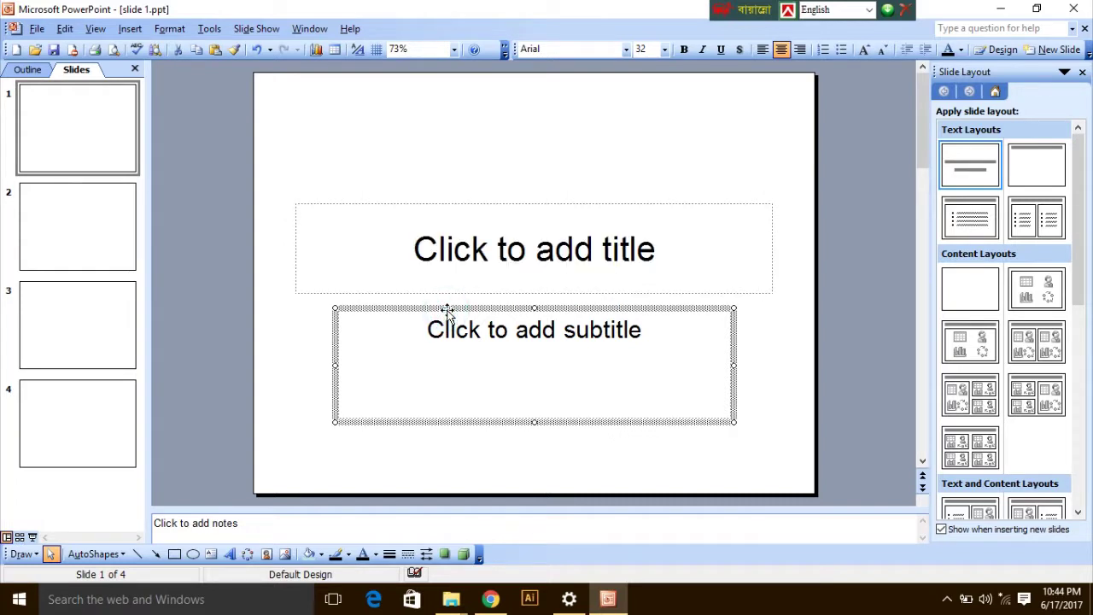
pyautogui.press('Delete')
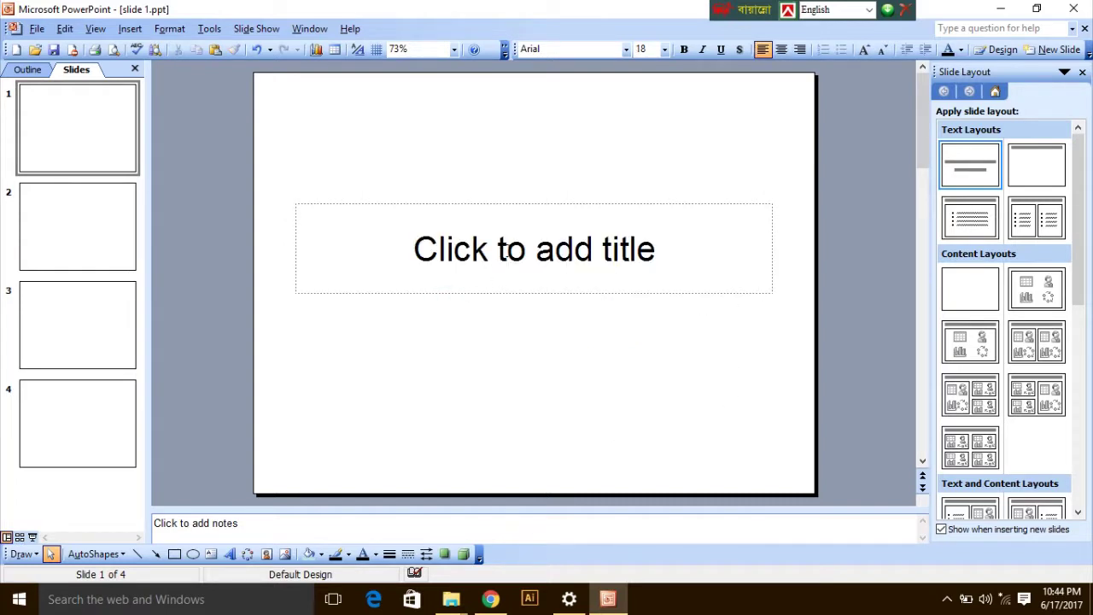
# - Type 'ABOUT BANGLADESH' into the slide 1 title placeholder
pyautogui.click(510, 249)
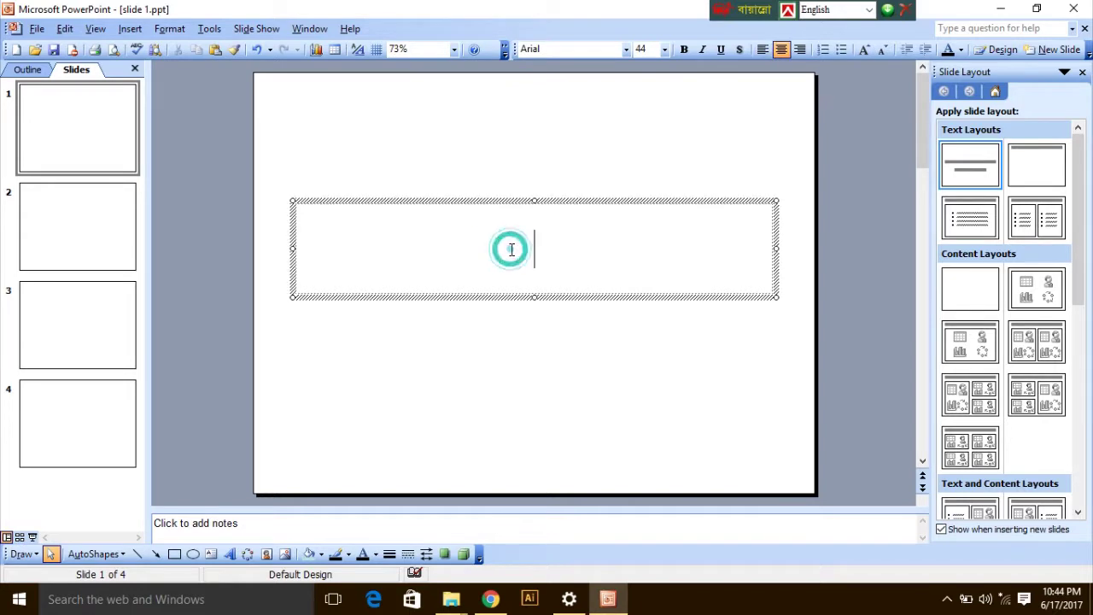
pyautogui.click(555, 182)
pyautogui.click(529, 255)
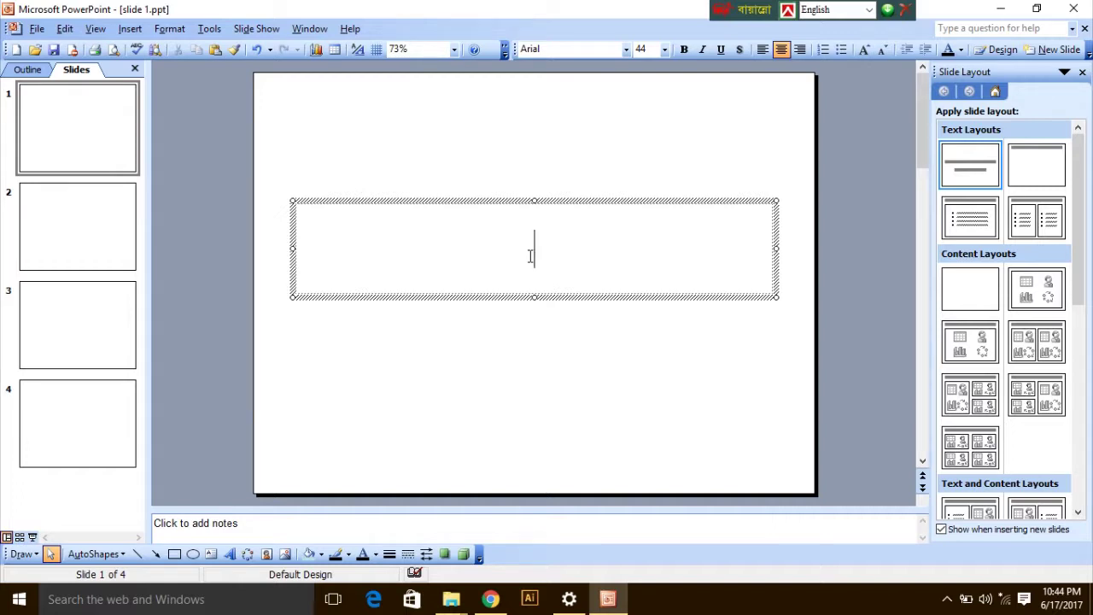
pyautogui.write('A')
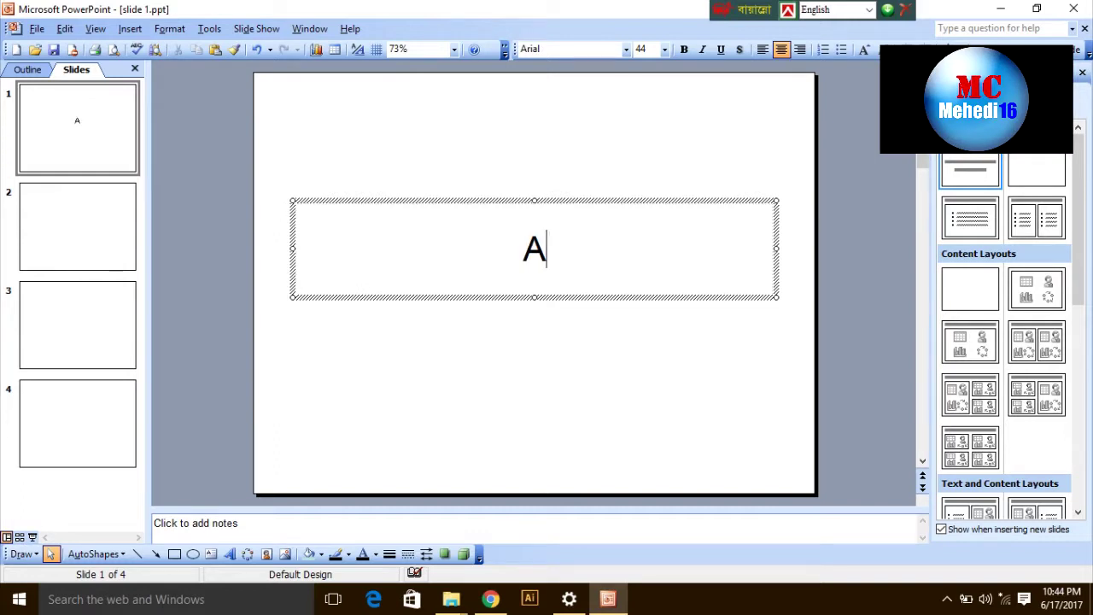
pyautogui.write('BOUT B')
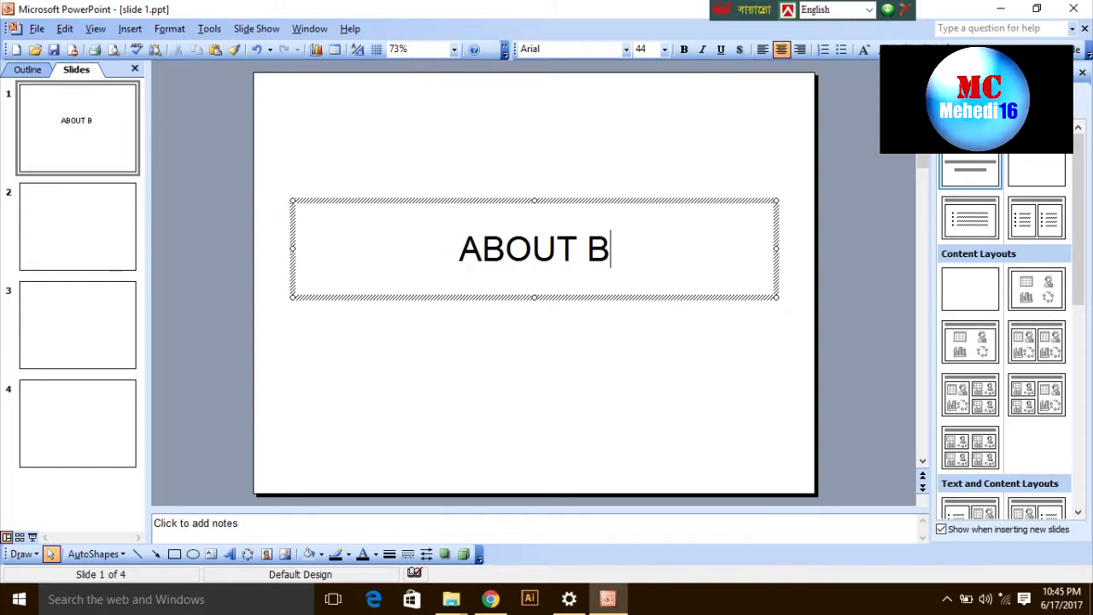
pyautogui.write('ANGLADESH')
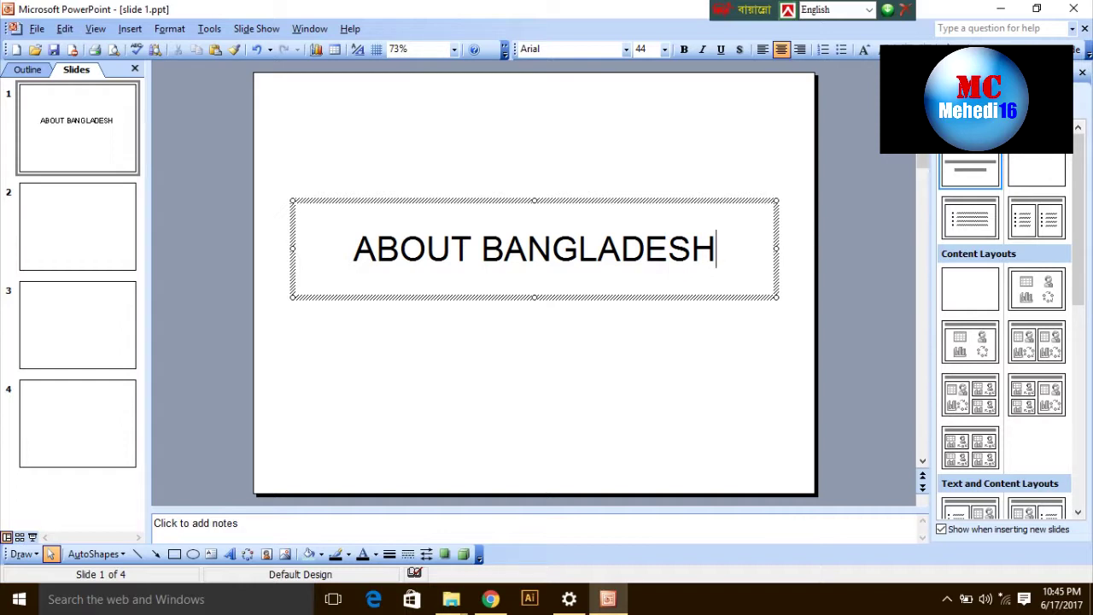
pyautogui.scroll(-3, 458, 285)
pyautogui.scroll(-3, 453, 288)
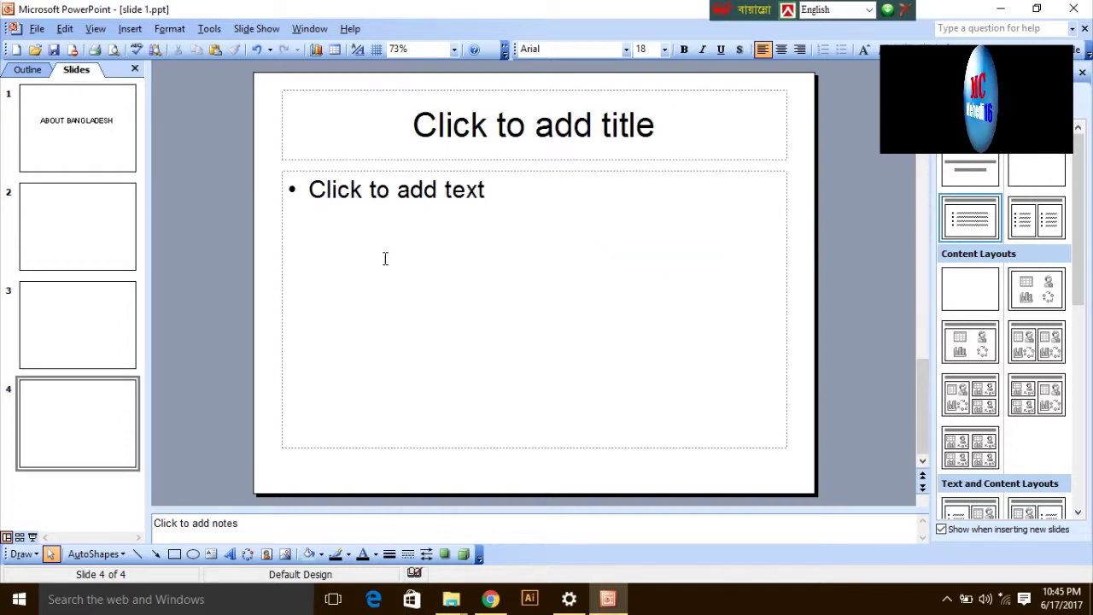
# - Select the whole 'ABOUT BANGLADESH' title and increase its font size from 44 to 54
pyautogui.scroll(6, 410, 281)
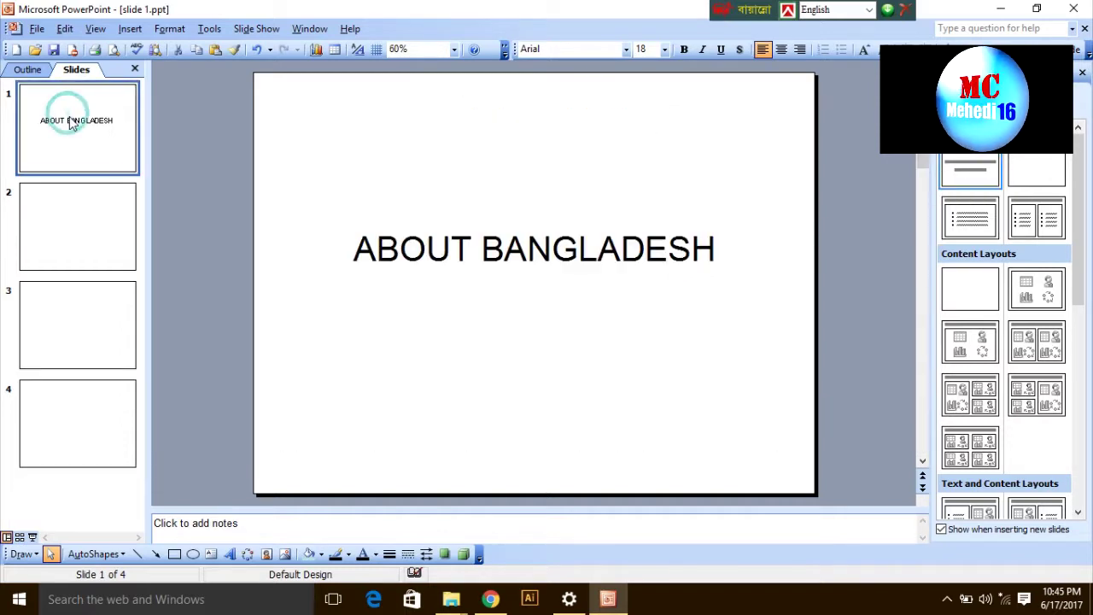
pyautogui.doubleClick(457, 248)
pyautogui.press('Left')
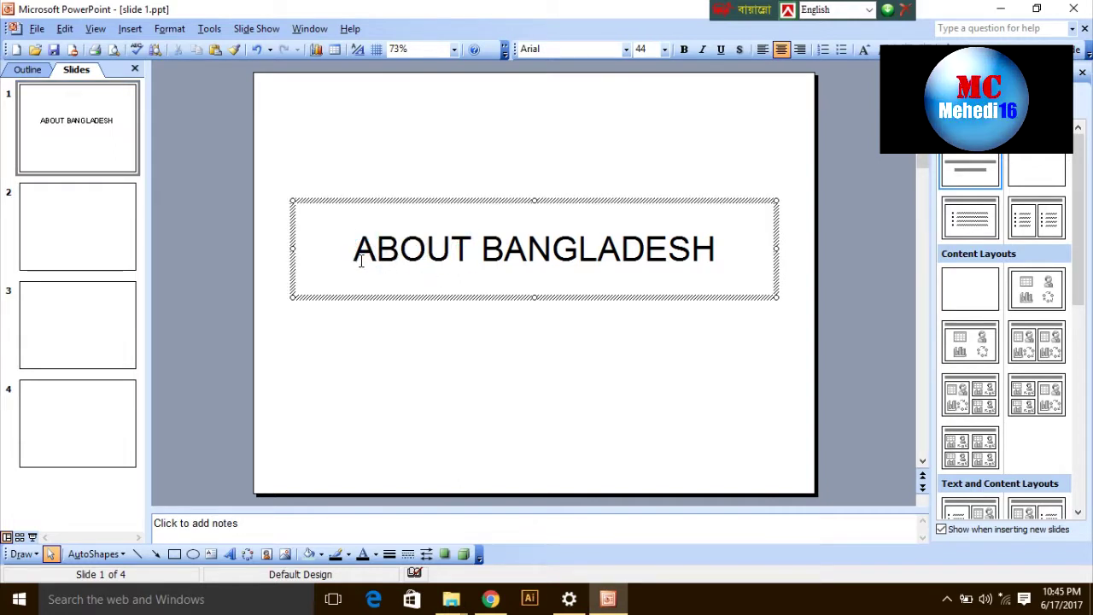
pyautogui.hotkey('shift', 'End')
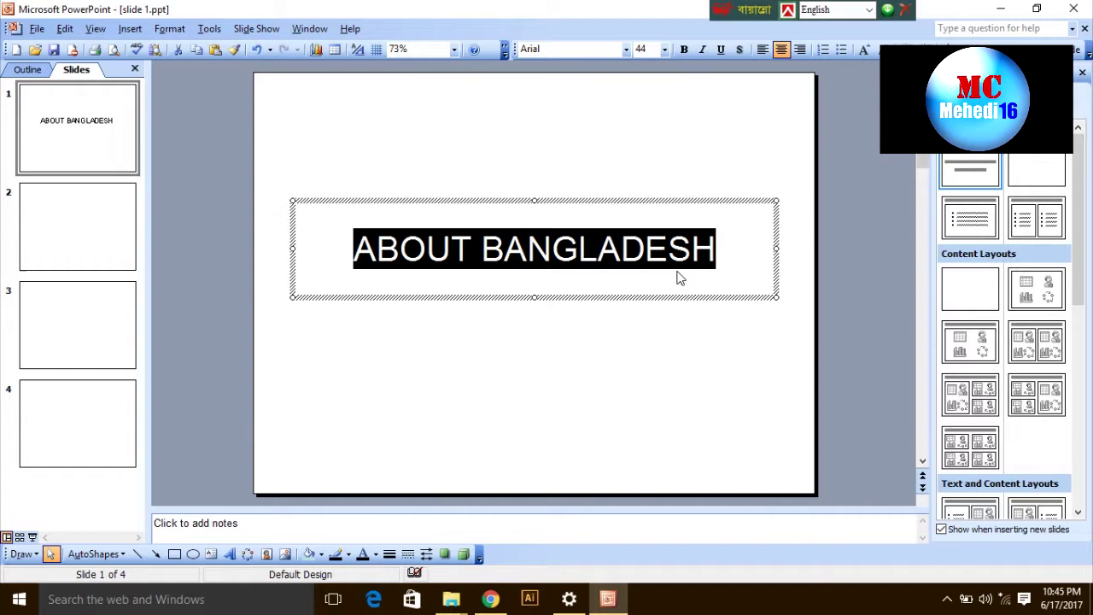
pyautogui.hotkey('ctrl', 'shift', '.')
pyautogui.hotkey('ctrl', 'shift', '.')
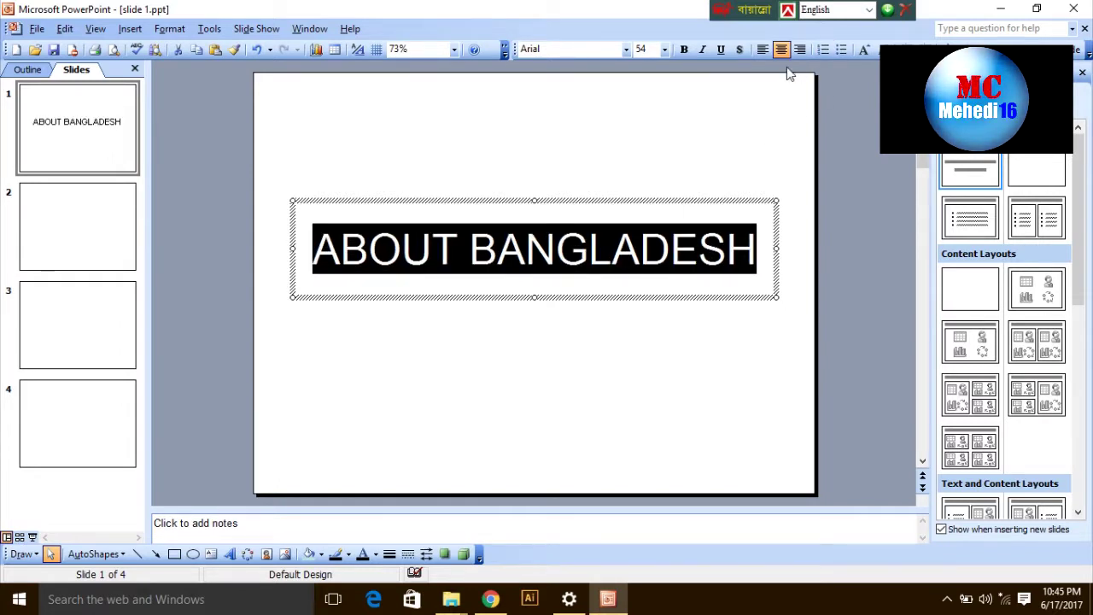
pyautogui.click(664, 49)
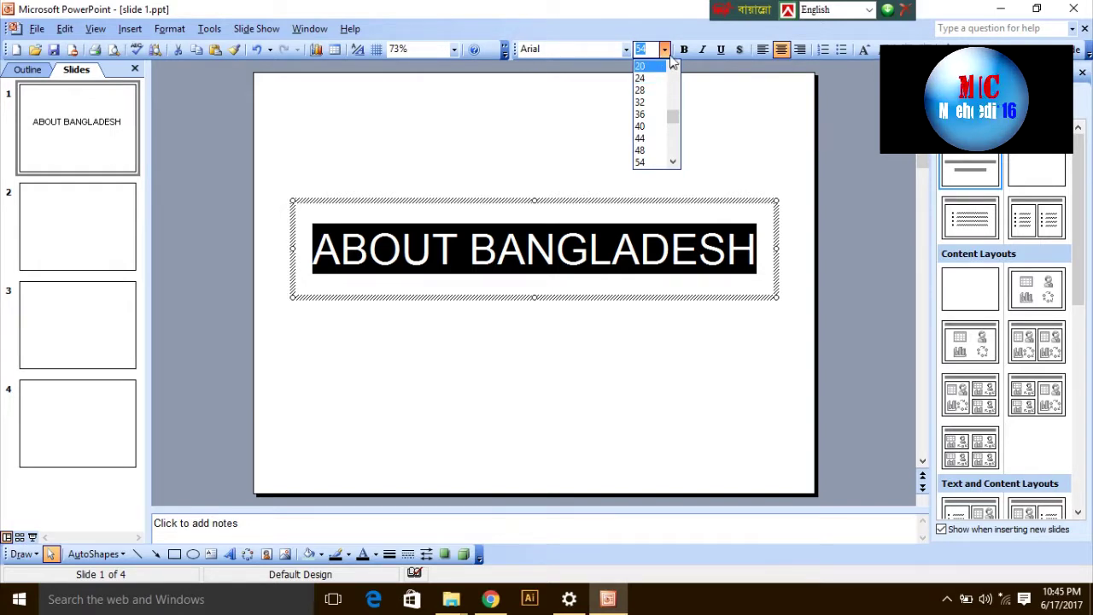
# - Bold the 'ABOUT BANGLADESH' title, leaving it non-italic in Arial
pyautogui.click(713, 90)
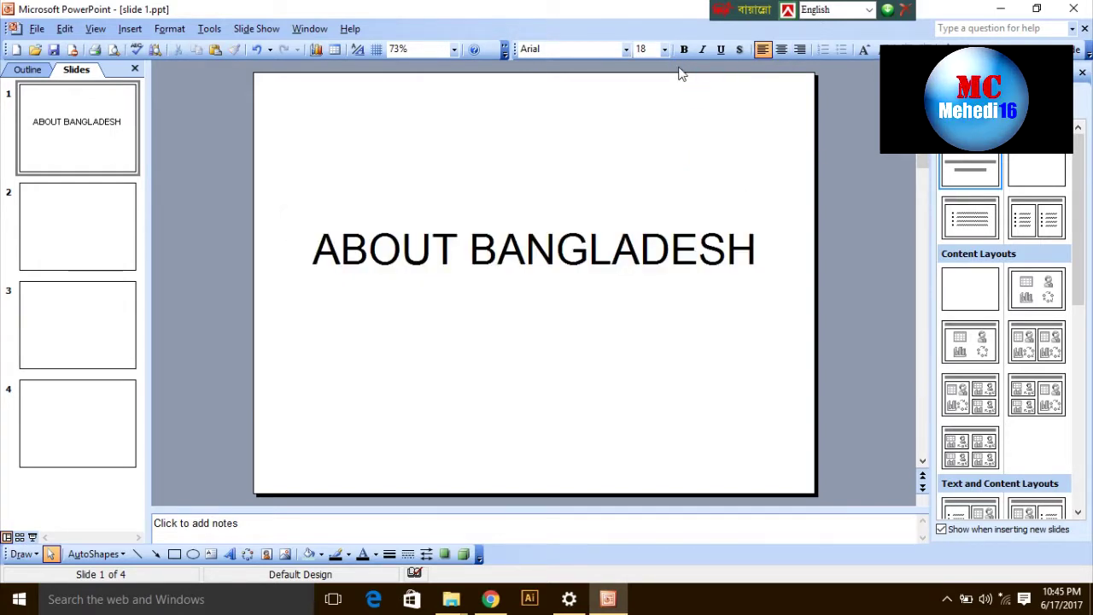
pyautogui.tripleClick(639, 260)
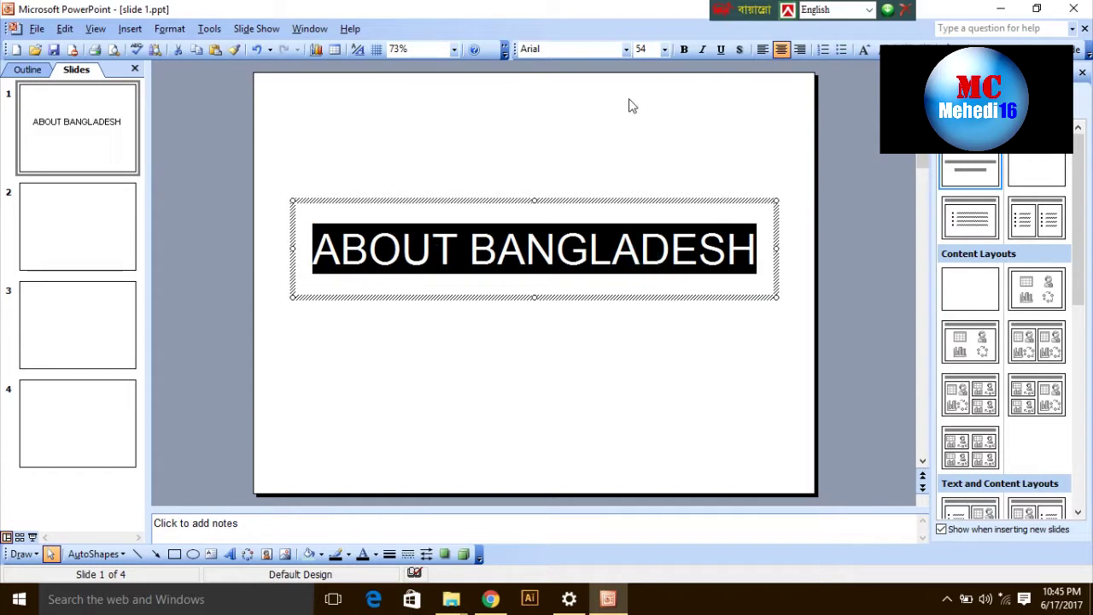
pyautogui.click(684, 50)
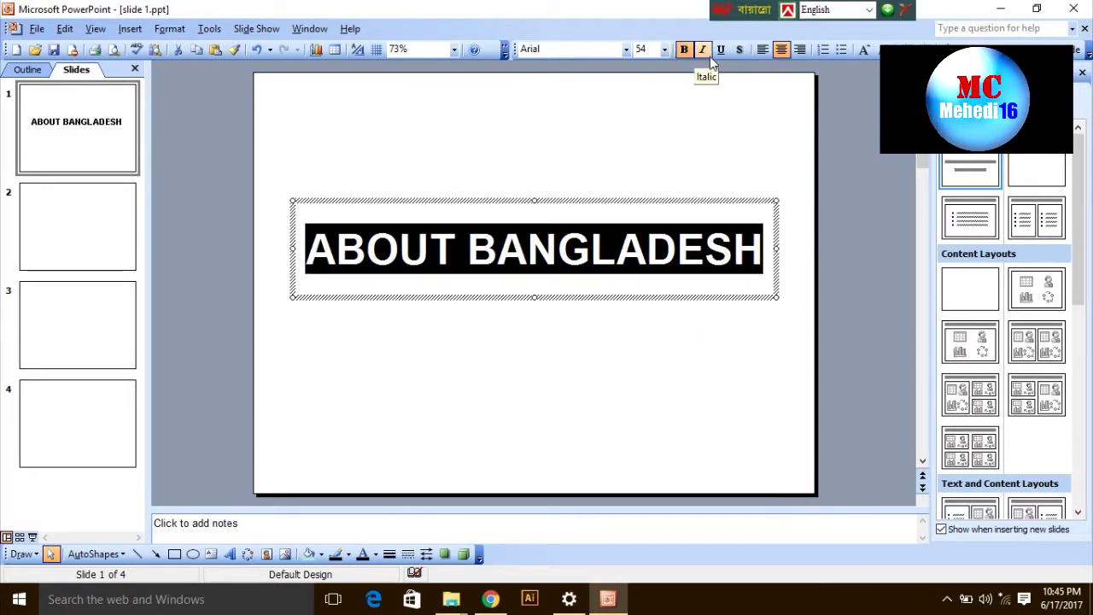
pyautogui.click(703, 50)
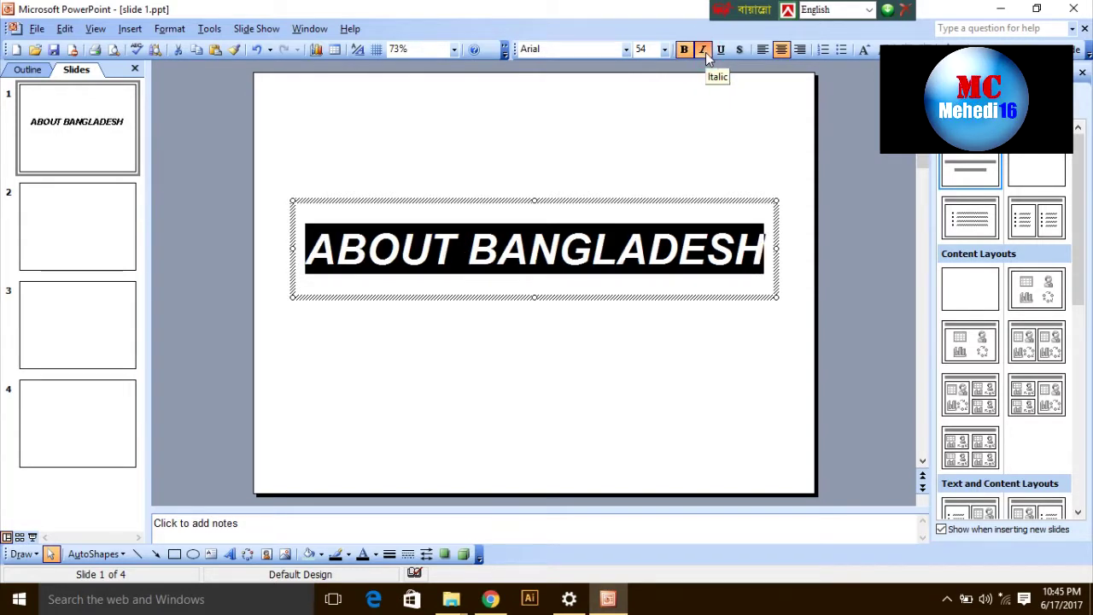
pyautogui.click(705, 51)
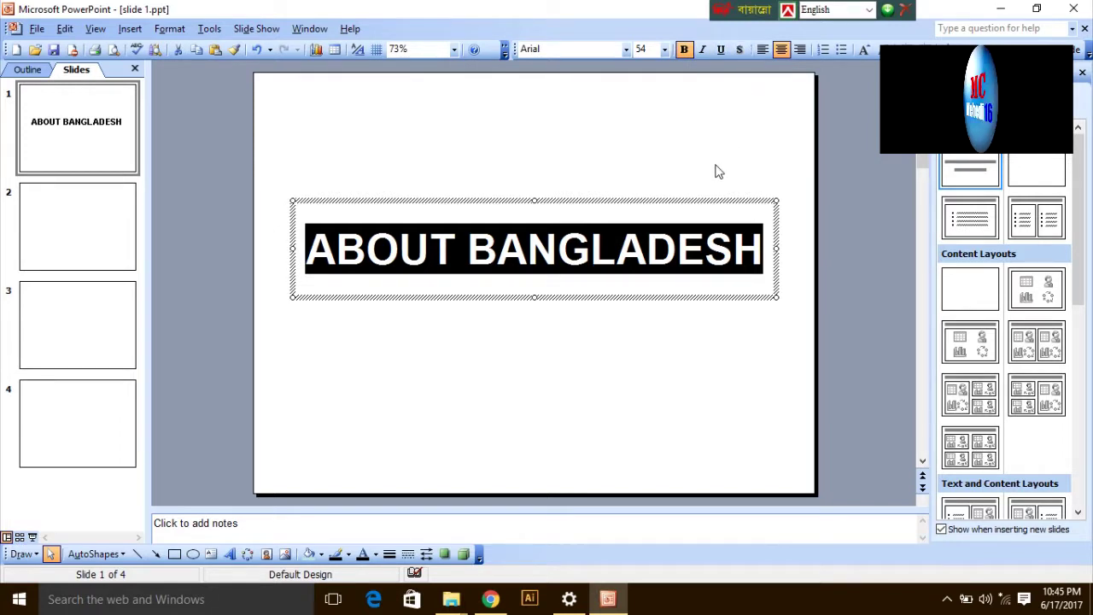
pyautogui.click(626, 48)
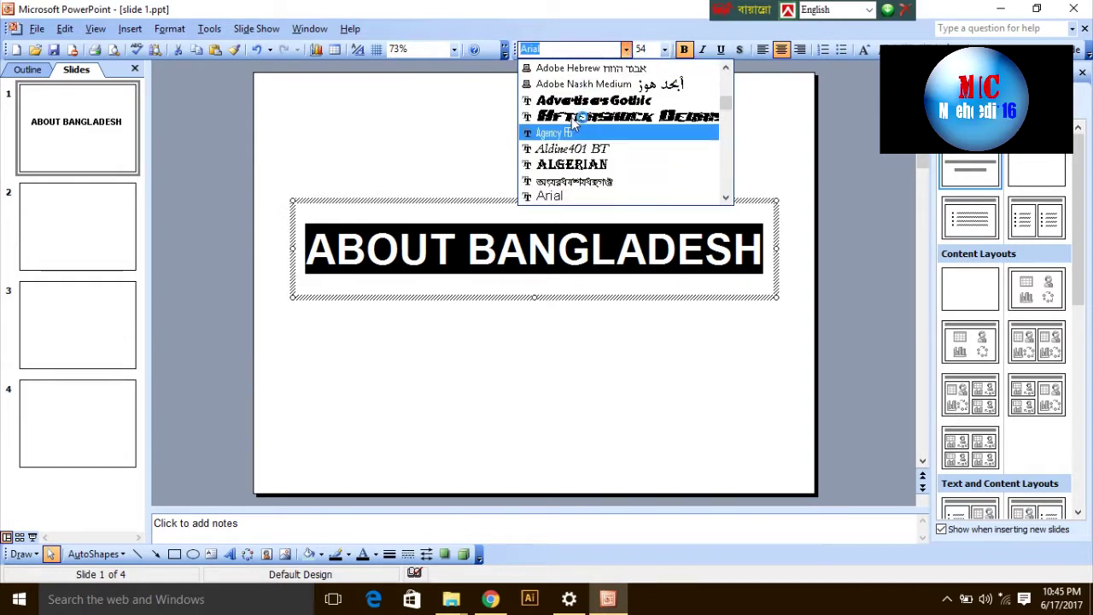
pyautogui.click(766, 90)
pyautogui.tripleClick(605, 232)
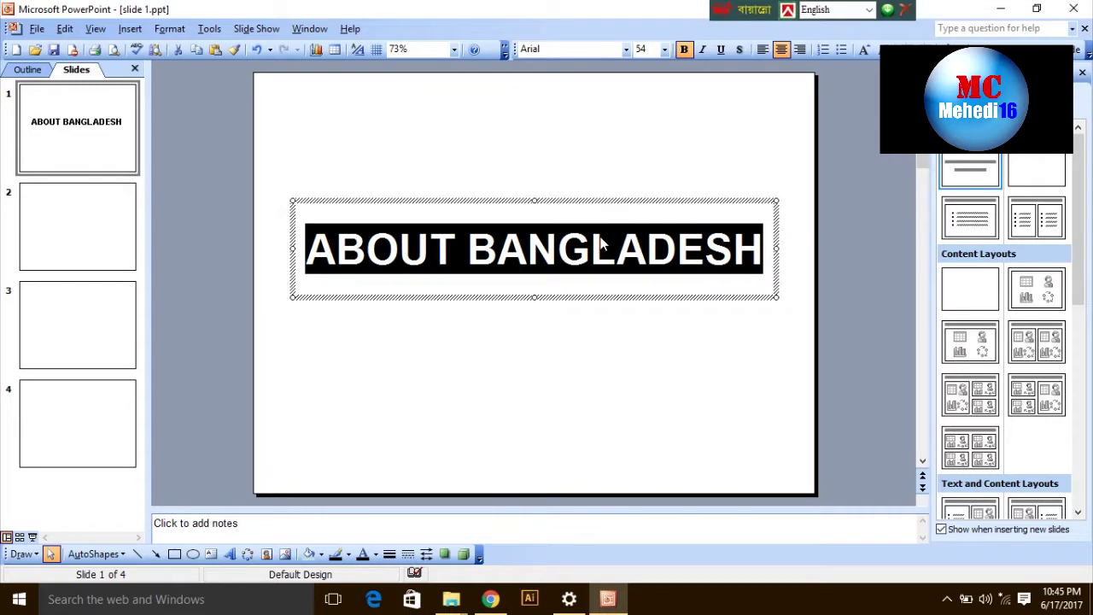
pyautogui.click(756, 97)
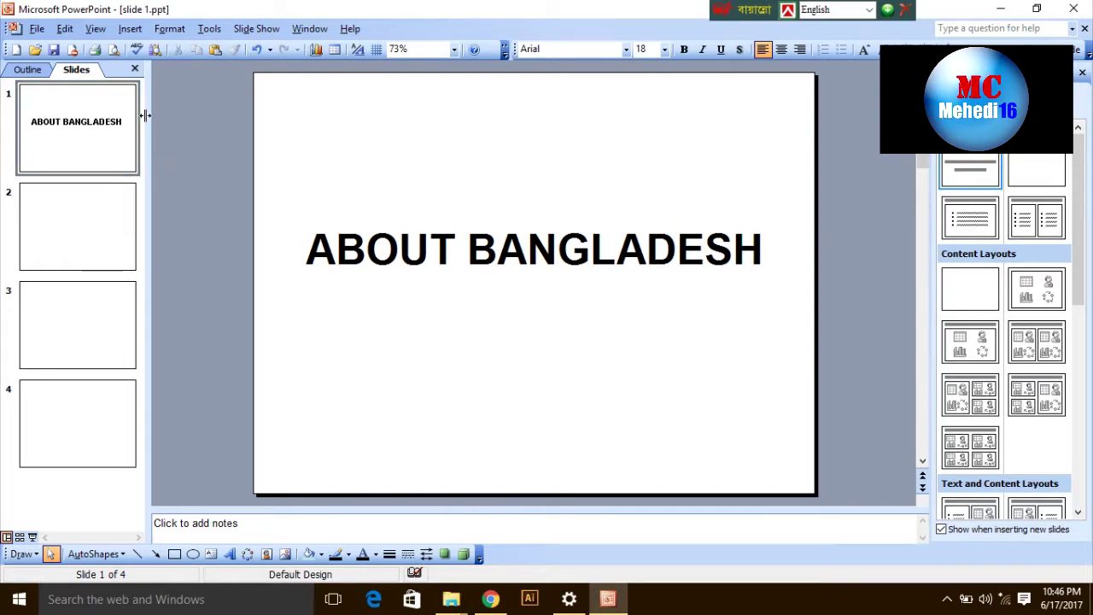
# - Look through the File, Edit, View and Insert menus, then open the Format menu
pyautogui.click(37, 28)
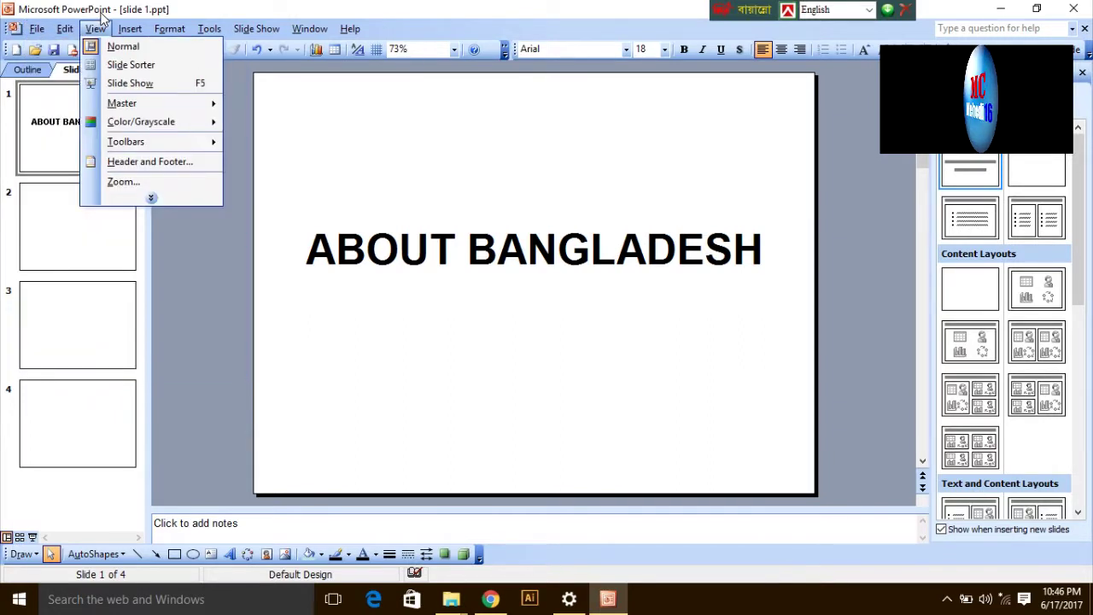
pyautogui.moveTo(74, 34)
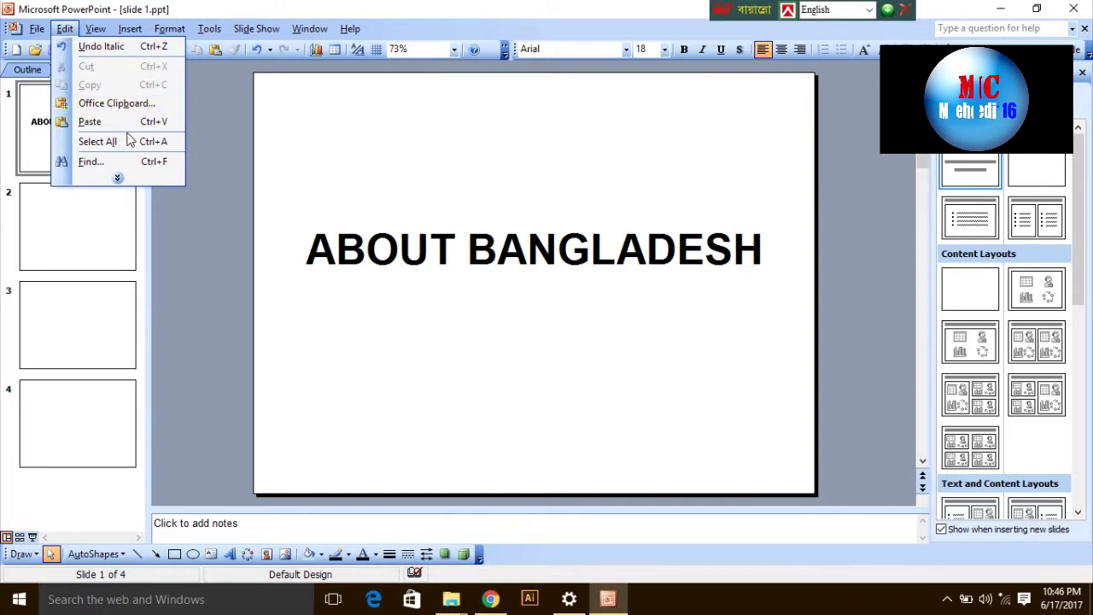
pyautogui.click(123, 183)
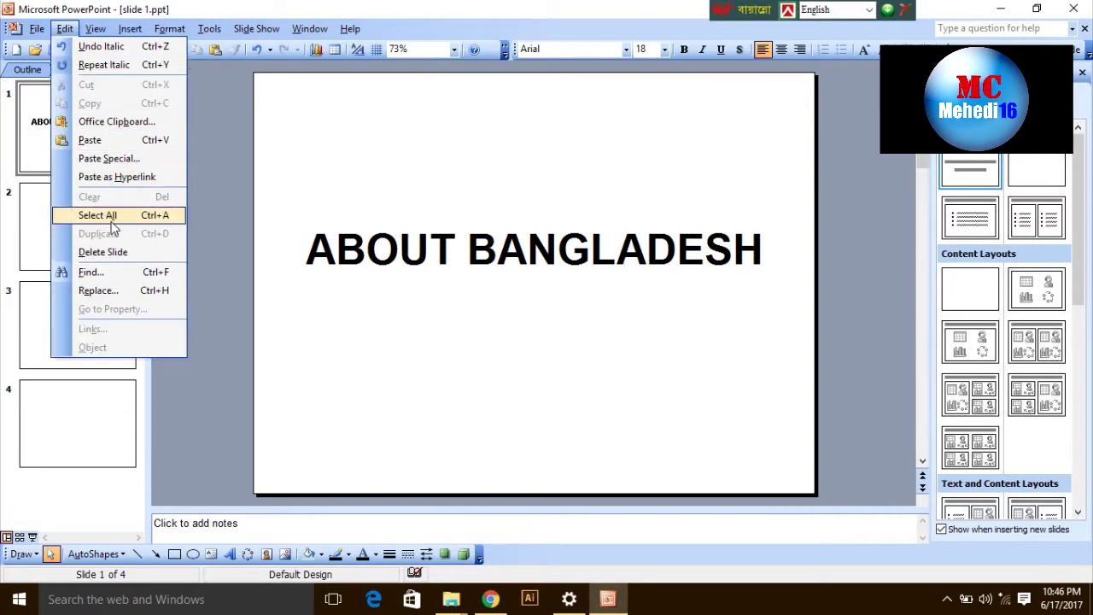
pyautogui.click(192, 128)
pyautogui.click(96, 29)
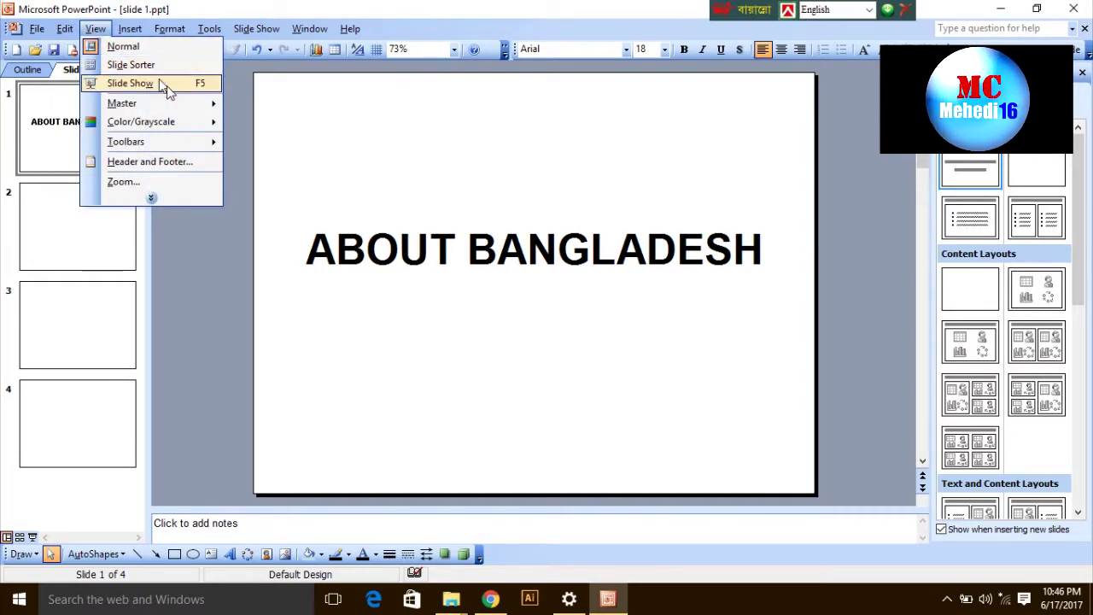
pyautogui.click(190, 253)
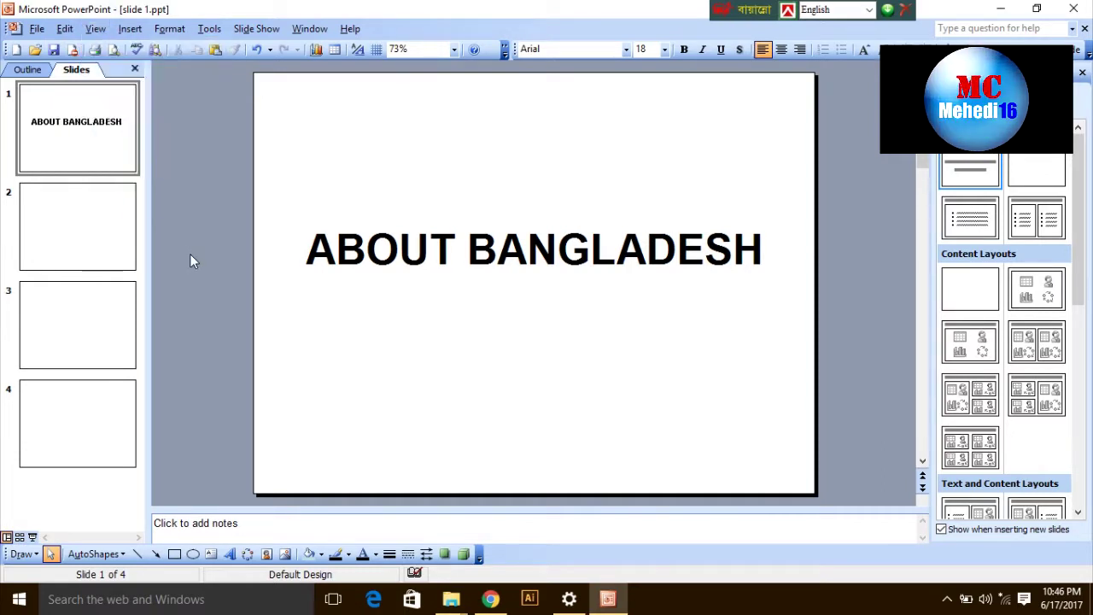
pyautogui.click(134, 31)
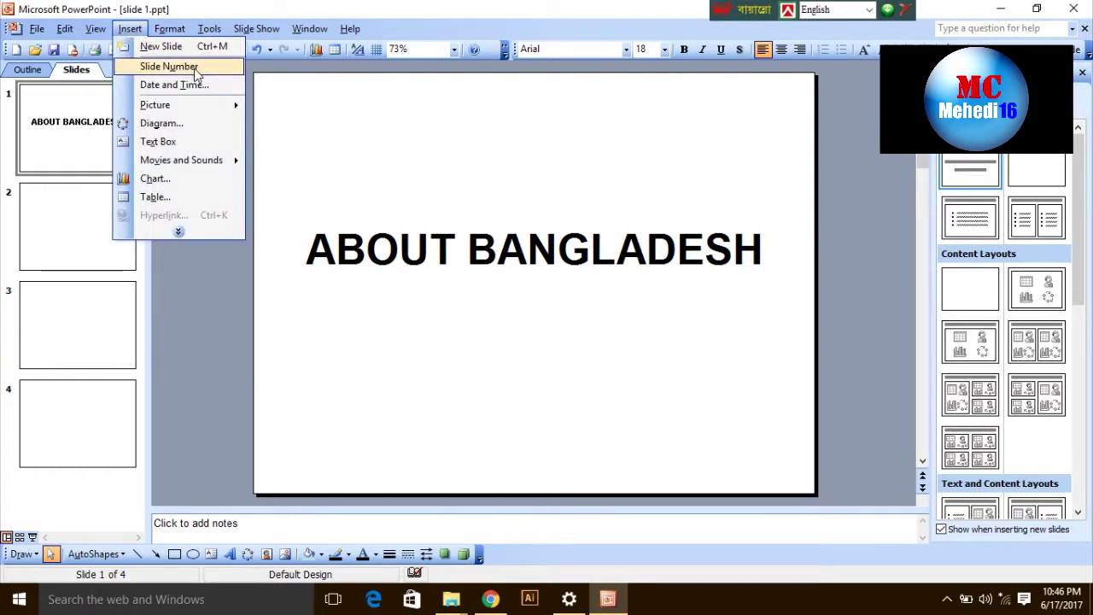
pyautogui.moveTo(195, 104)
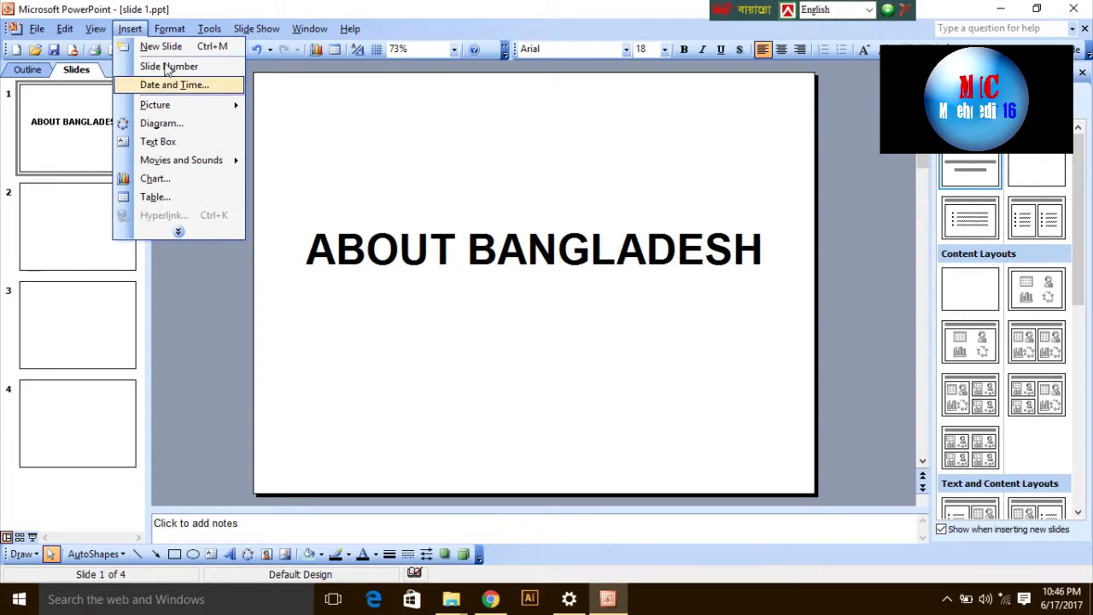
pyautogui.moveTo(157, 32)
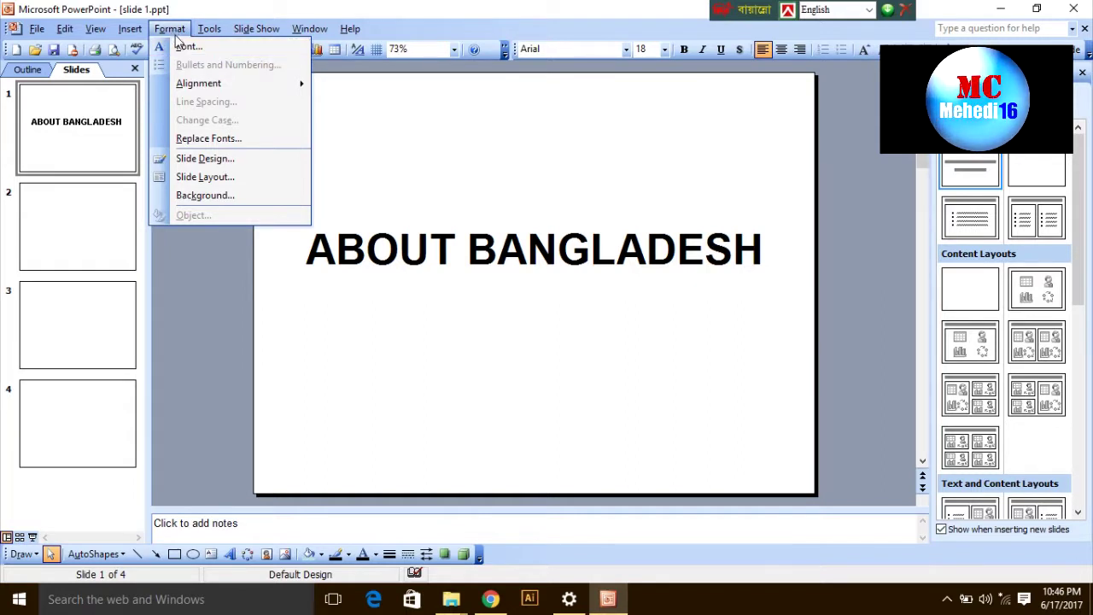
pyautogui.click(199, 255)
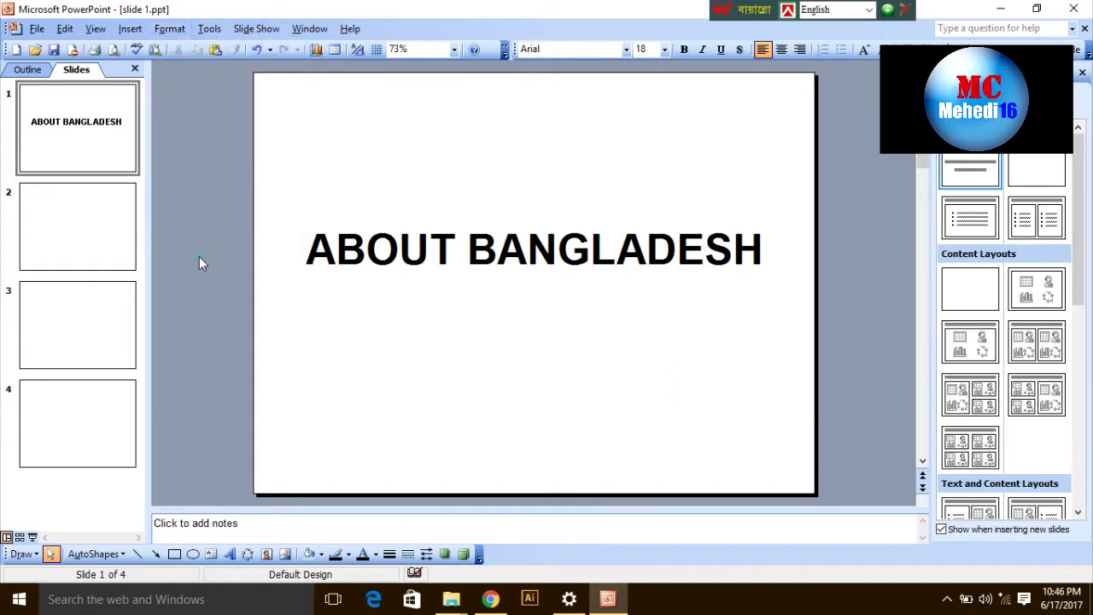
pyautogui.click(169, 28)
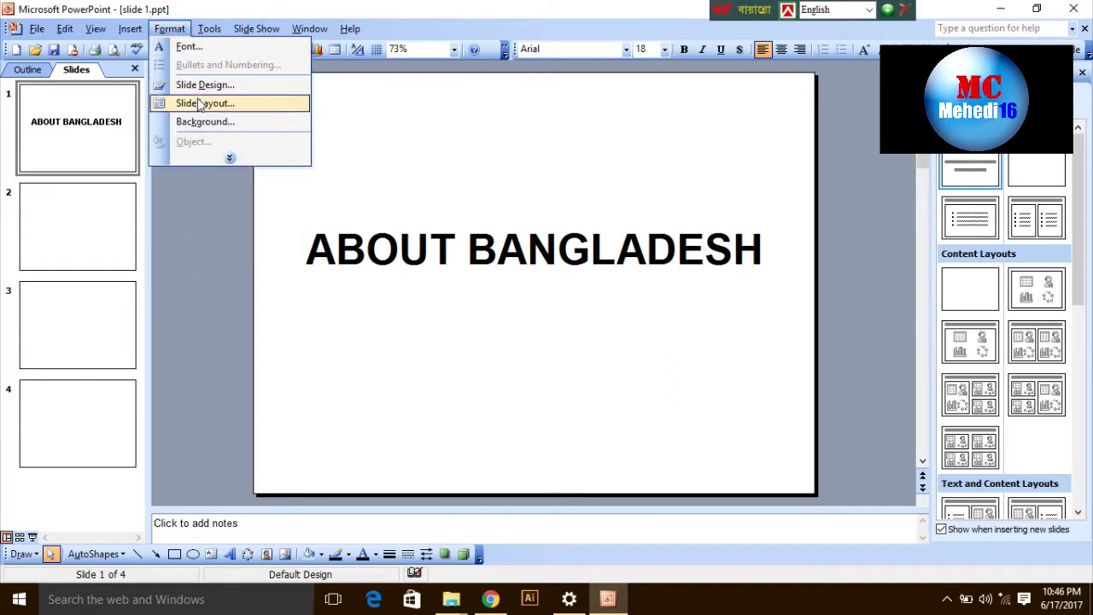
# - Set slide 1's background to a deep pink chosen from More Colors and apply it
pyautogui.click(209, 122)
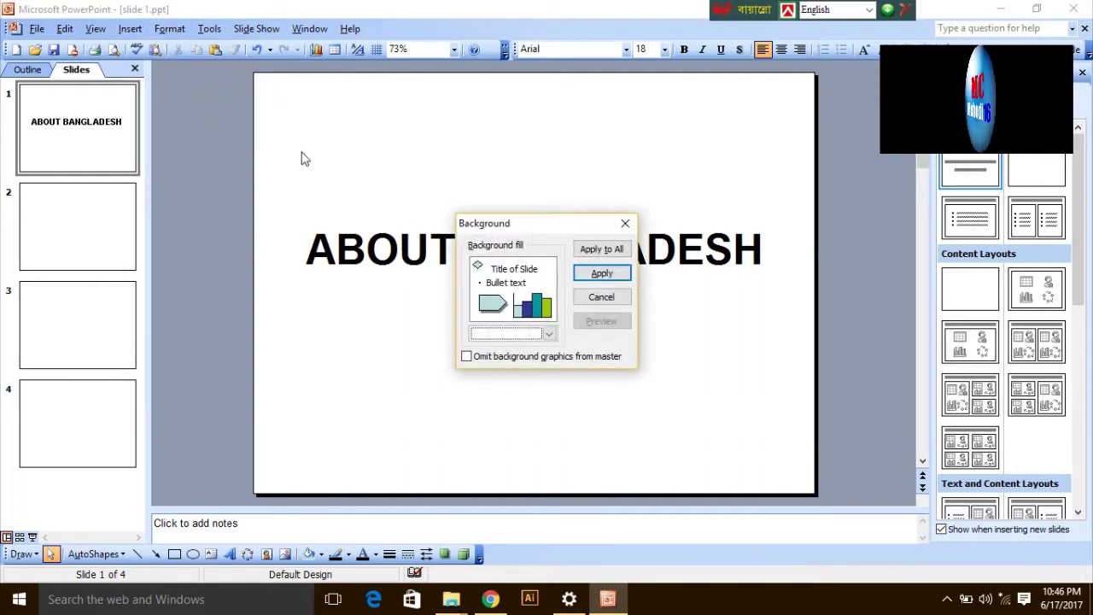
pyautogui.moveTo(503, 225)
pyautogui.mouseDown()
pyautogui.moveTo(573, 196)
pyautogui.moveTo(571, 171)
pyautogui.mouseUp()
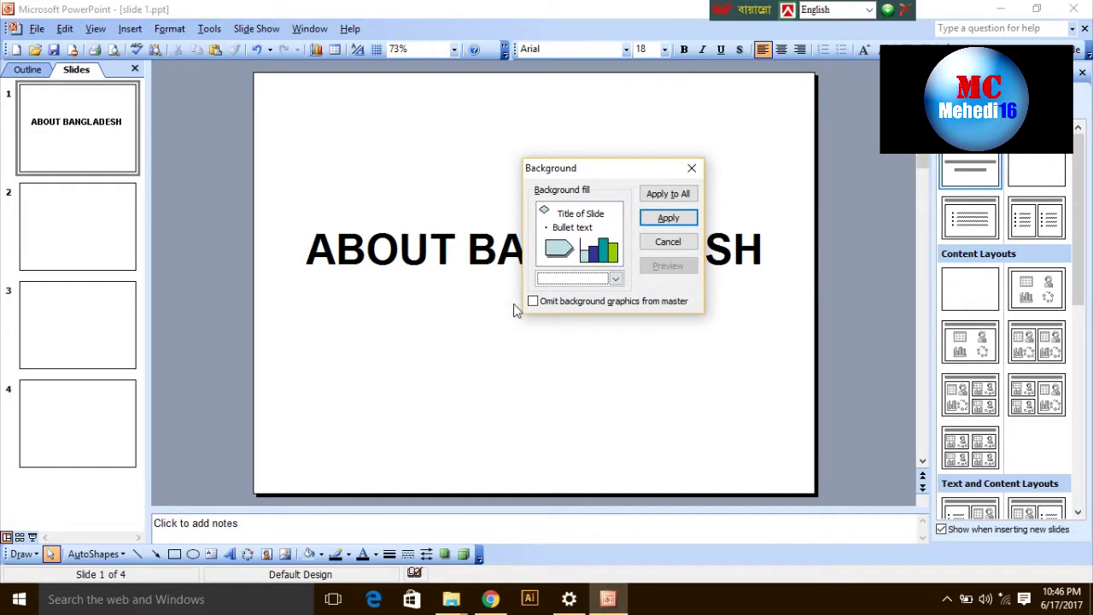
pyautogui.click(614, 278)
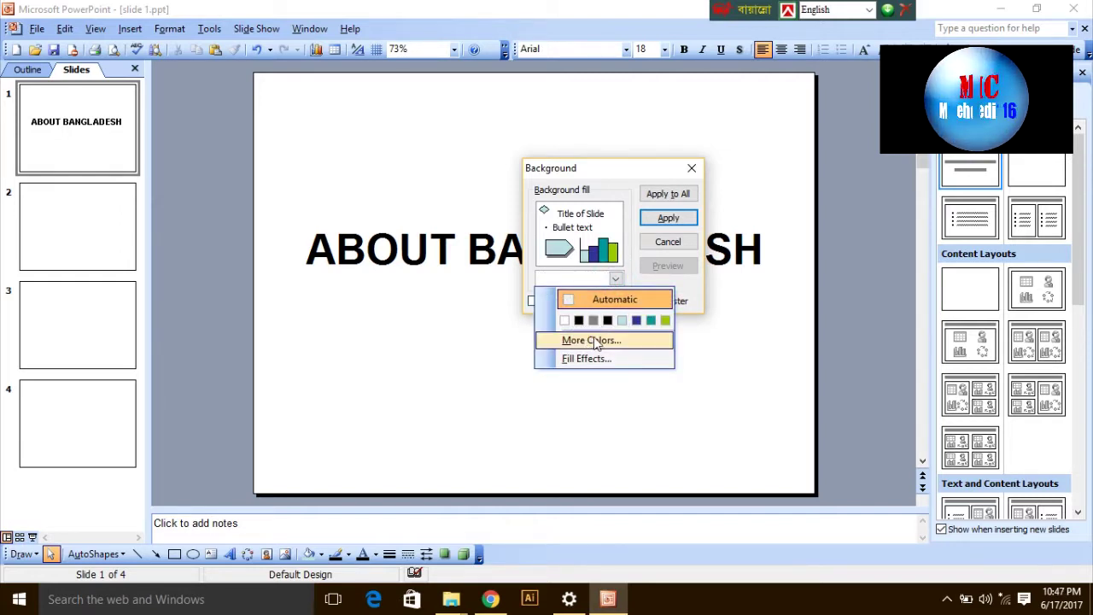
pyautogui.click(588, 358)
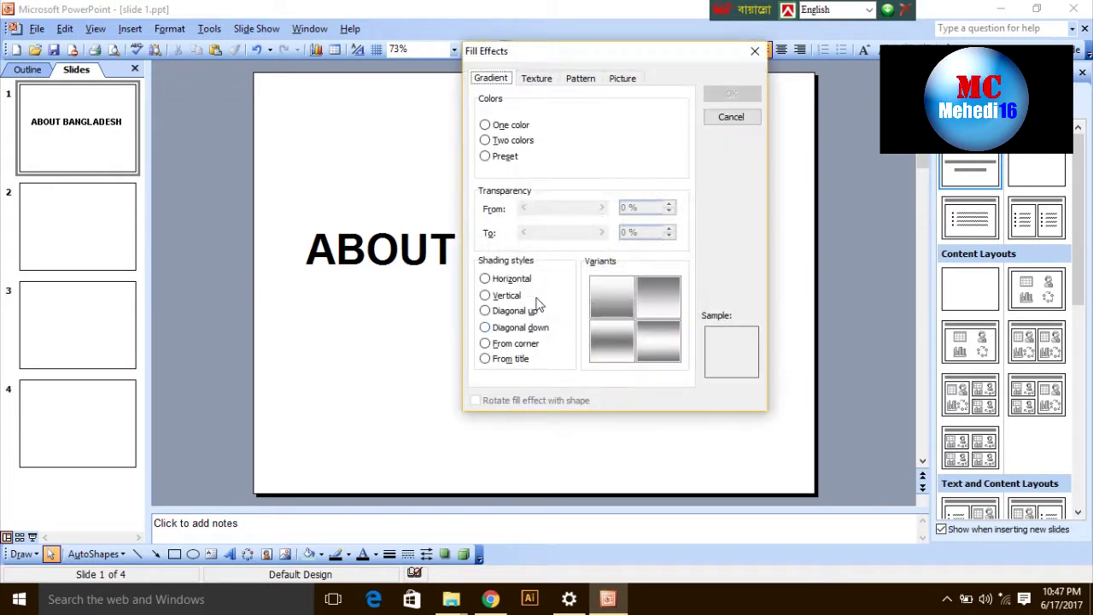
pyautogui.click(755, 51)
pyautogui.click(616, 279)
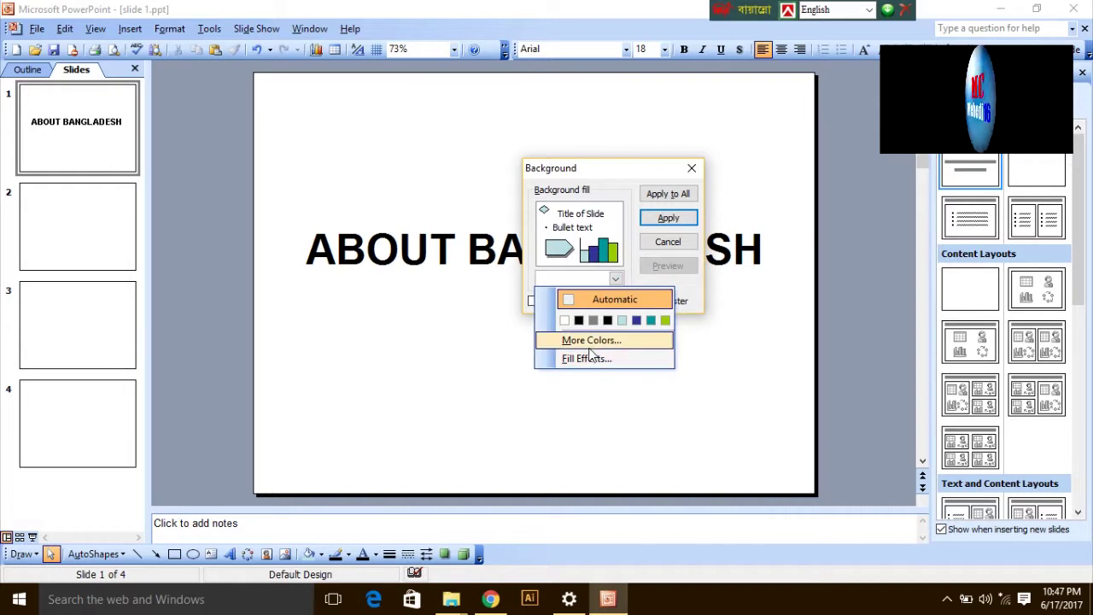
pyautogui.click(589, 344)
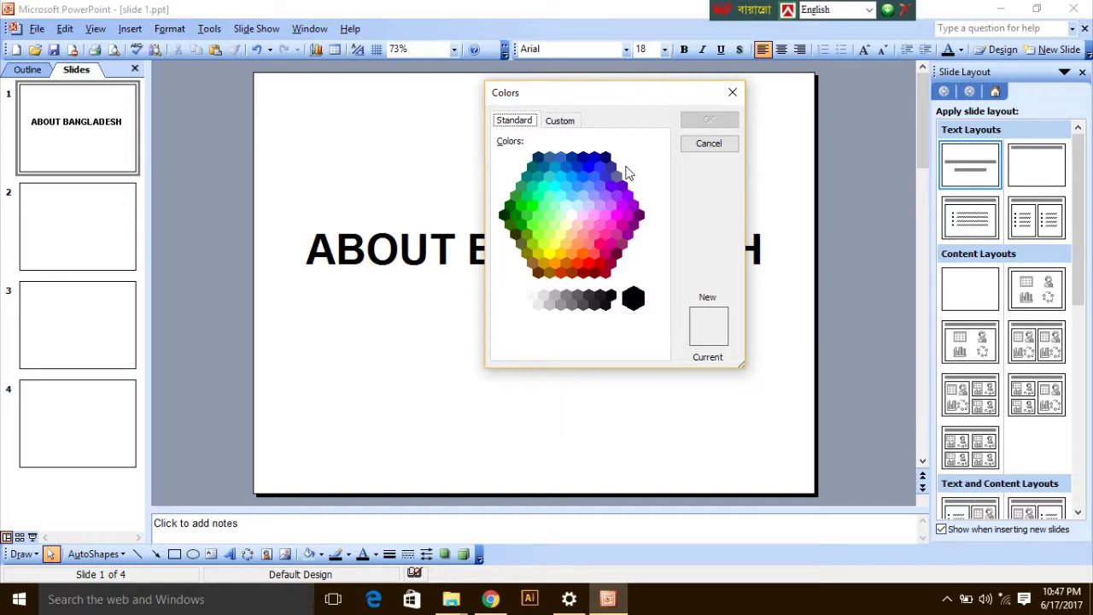
pyautogui.click(589, 226)
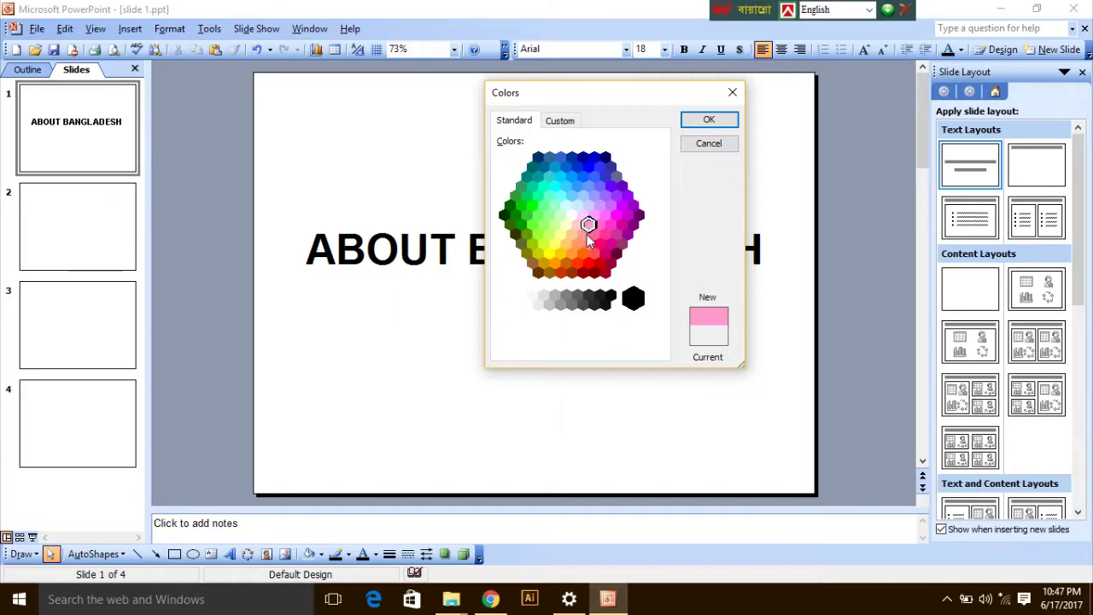
pyautogui.click(595, 234)
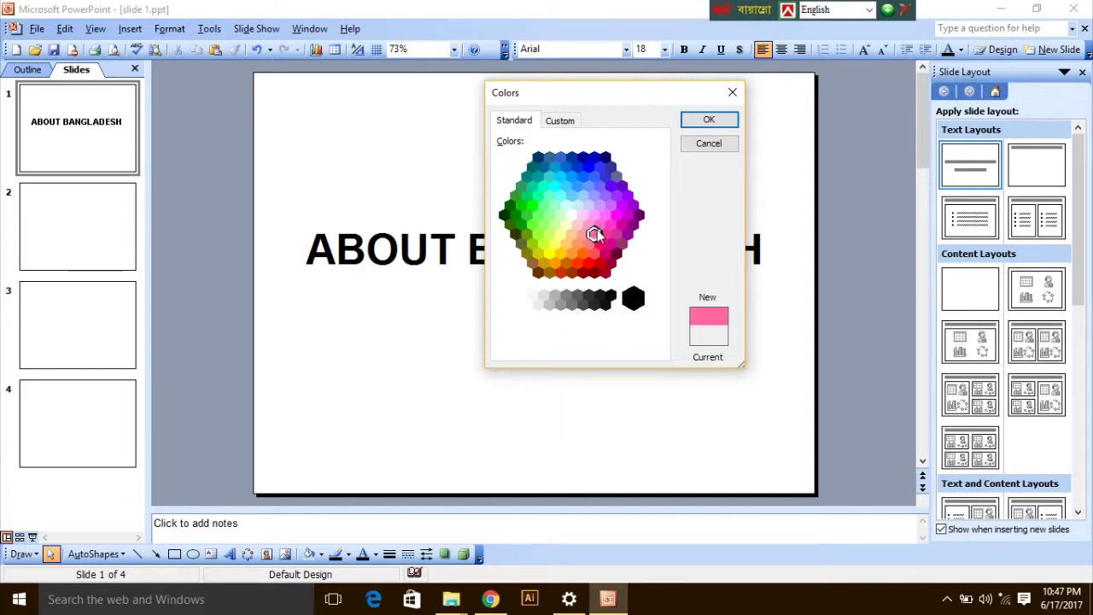
pyautogui.click(706, 121)
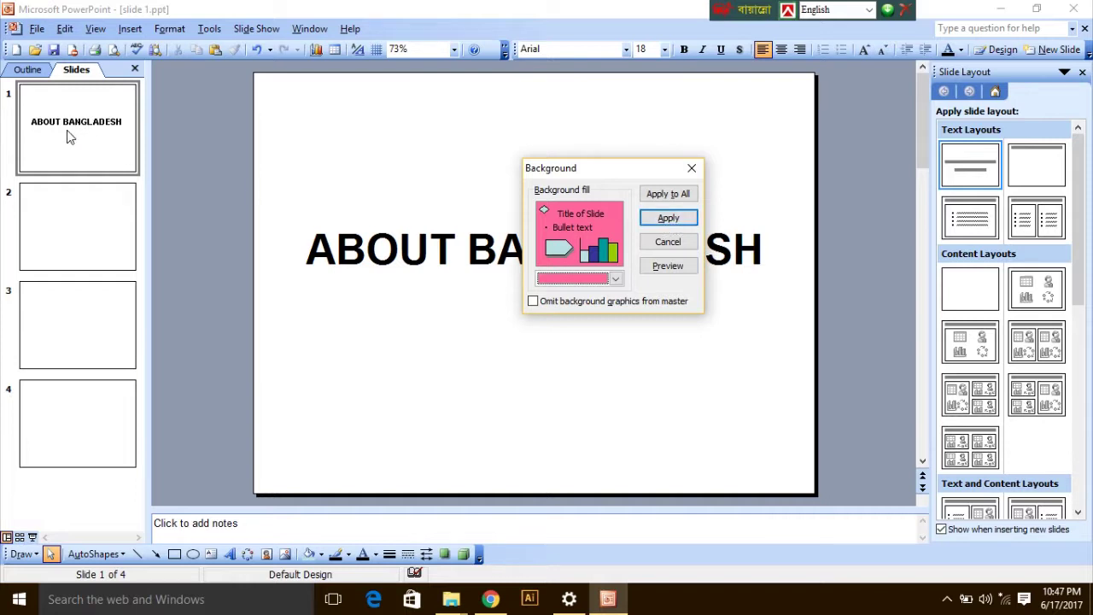
pyautogui.click(669, 219)
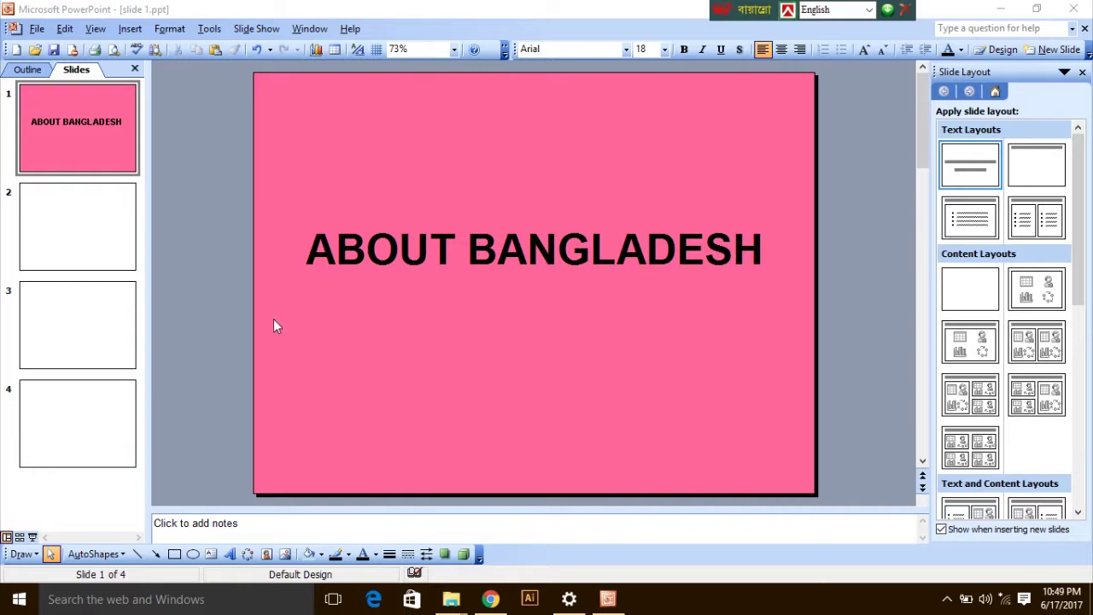
# - Give slide 2 a purple background picked from More Colors and apply it
pyautogui.click(72, 237)
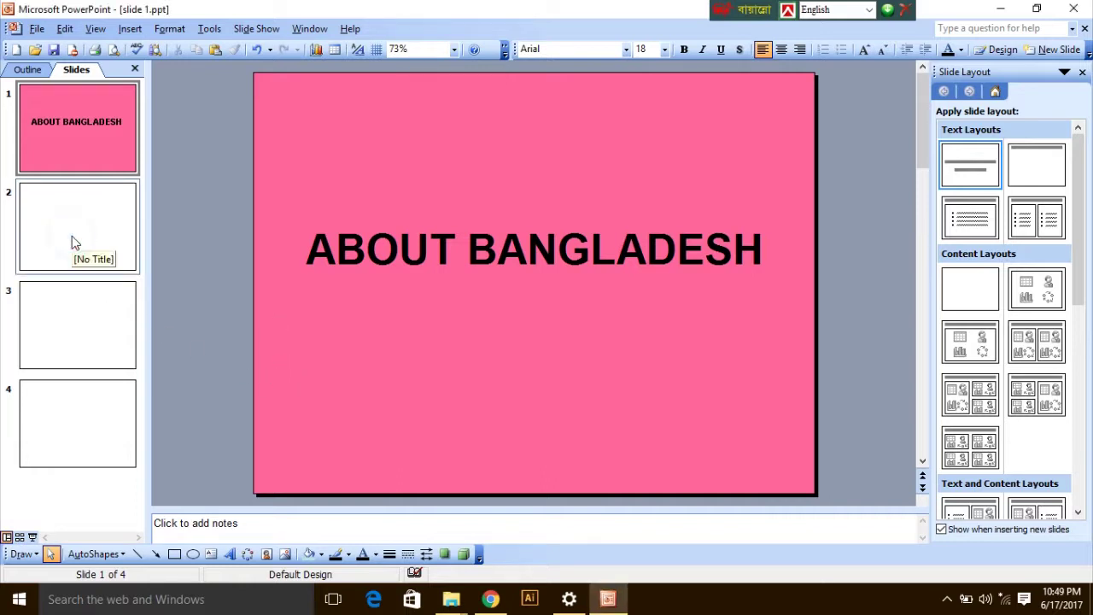
pyautogui.click(74, 212)
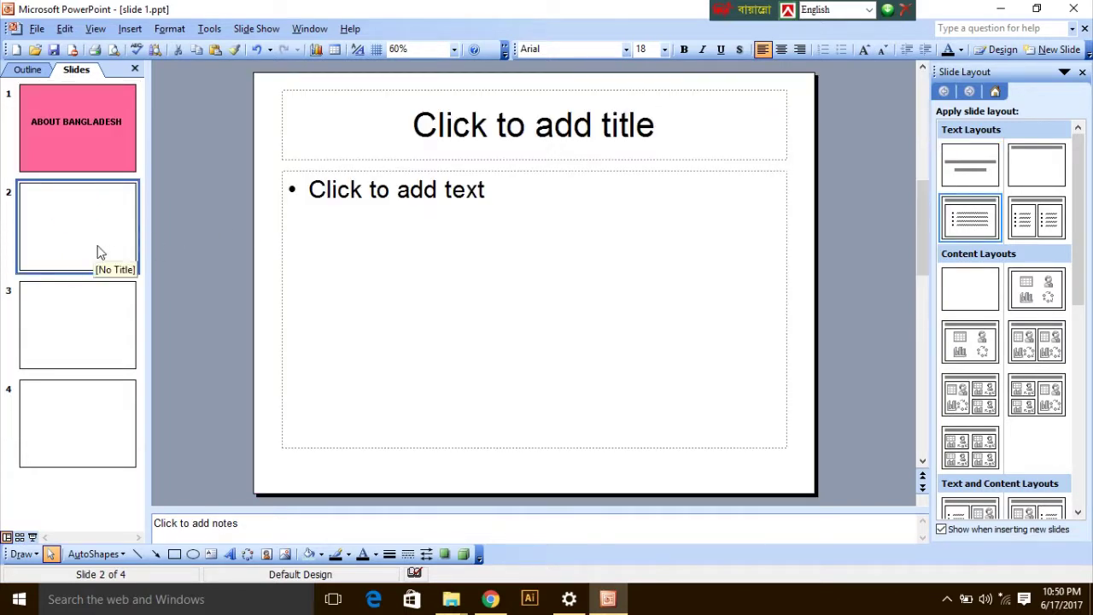
pyautogui.click(169, 28)
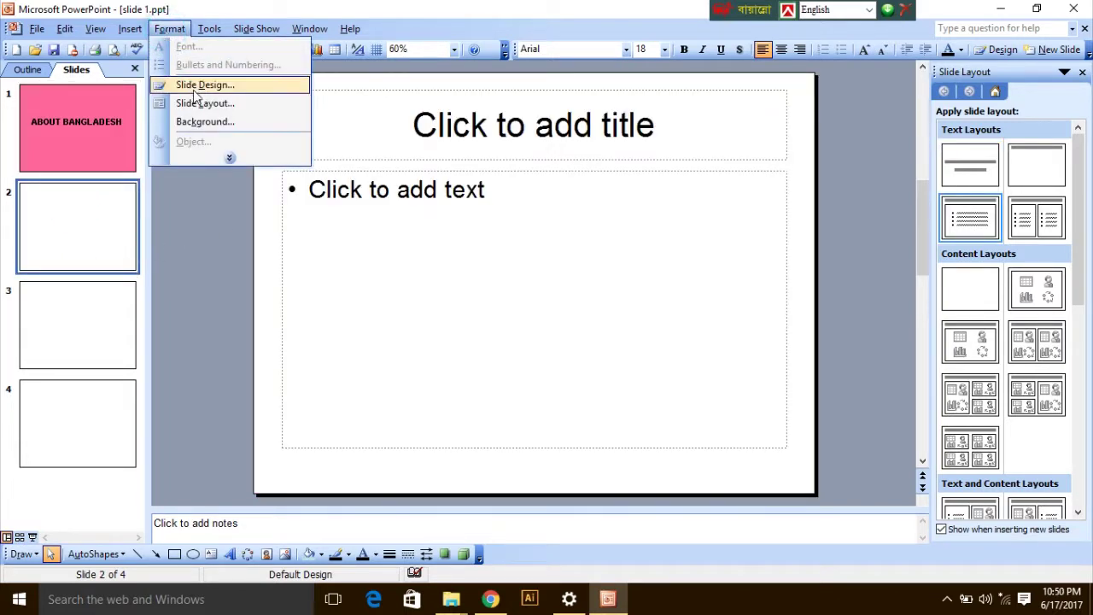
pyautogui.click(205, 121)
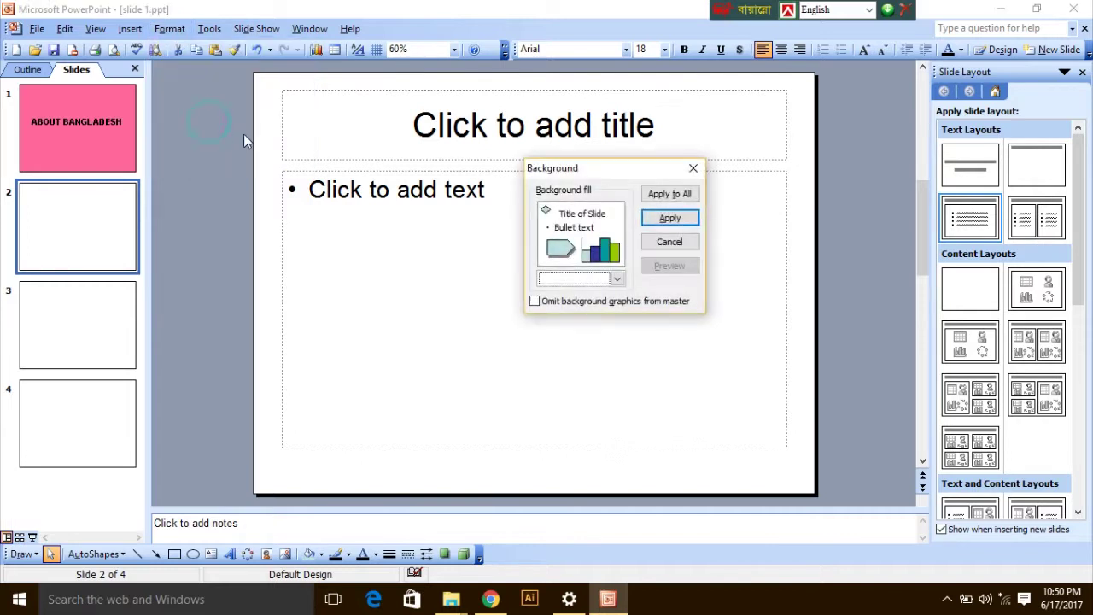
pyautogui.click(617, 278)
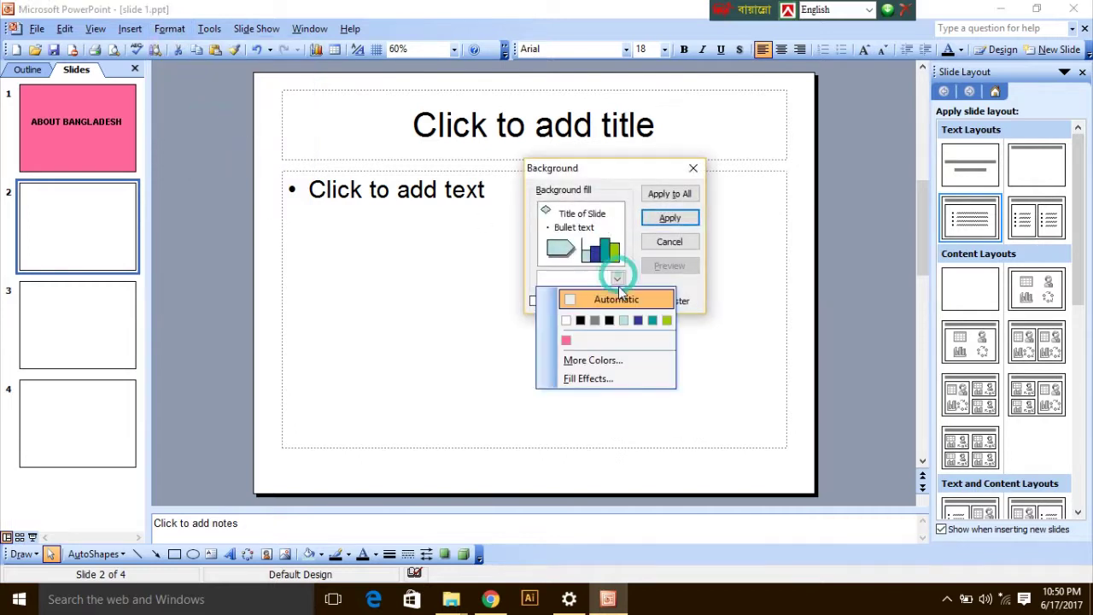
pyautogui.click(598, 362)
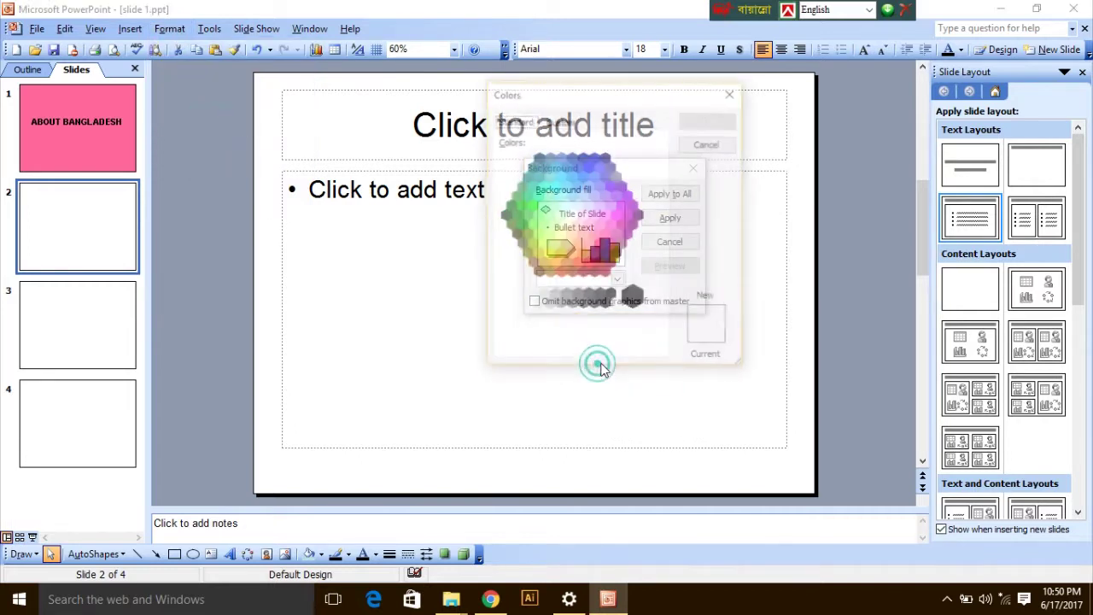
pyautogui.click(578, 209)
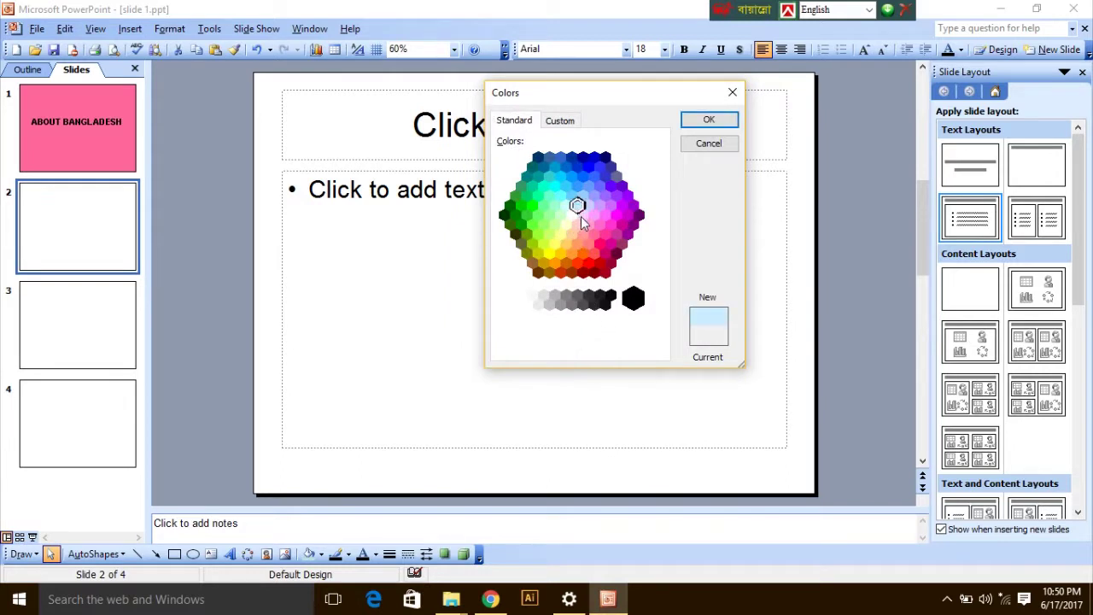
pyautogui.click(589, 207)
pyautogui.click(605, 215)
pyautogui.click(628, 196)
pyautogui.click(690, 124)
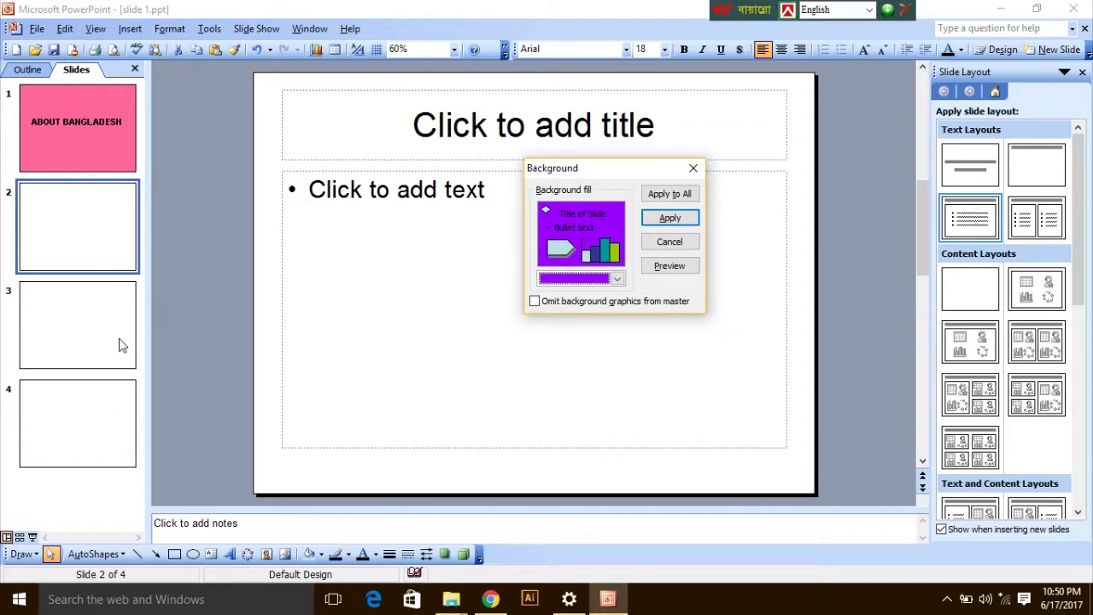
pyautogui.click(670, 219)
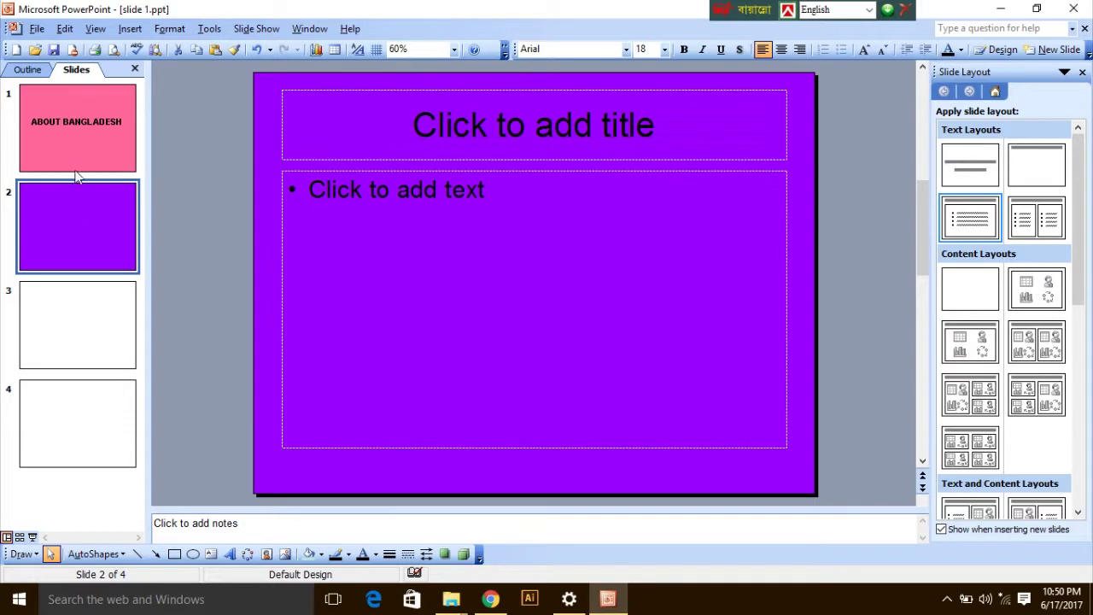
# - Compare slides 1 and 2, then display blank slide 3 for editing
pyautogui.click(87, 139)
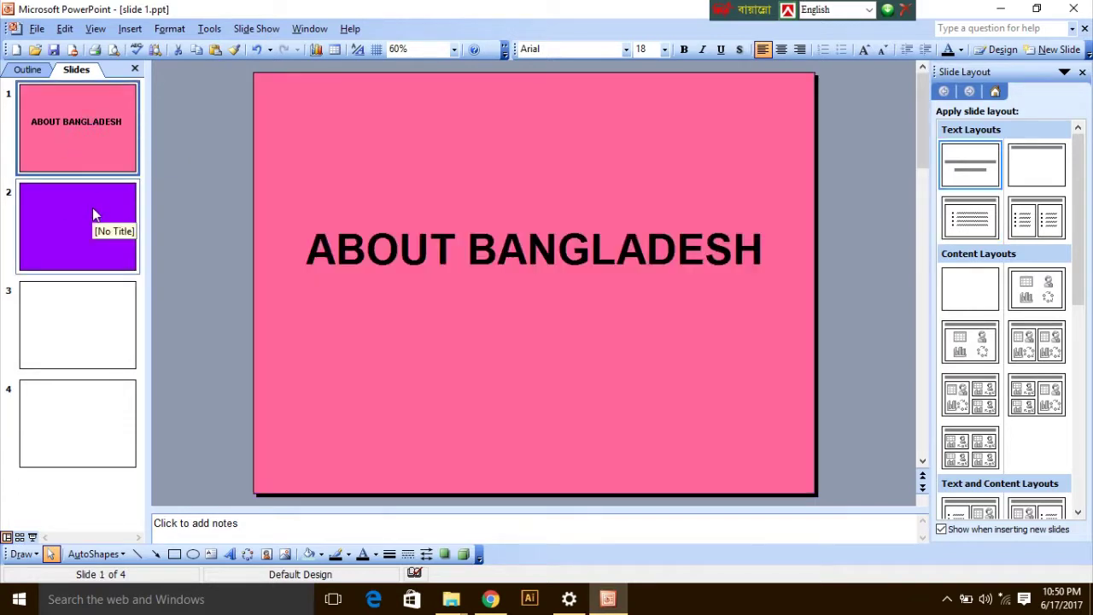
pyautogui.click(94, 214)
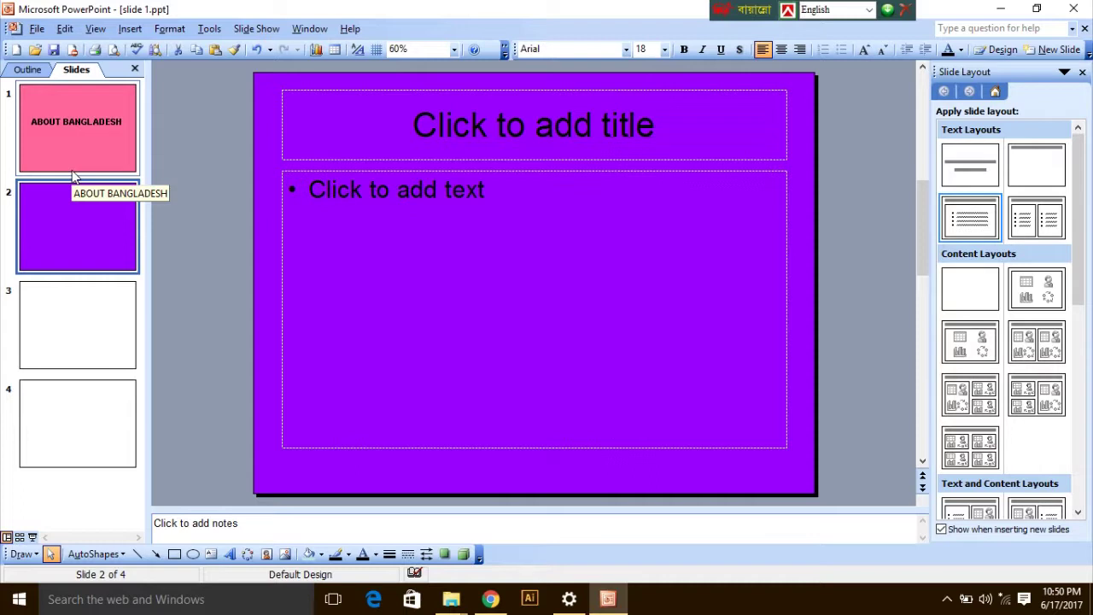
pyautogui.click(92, 320)
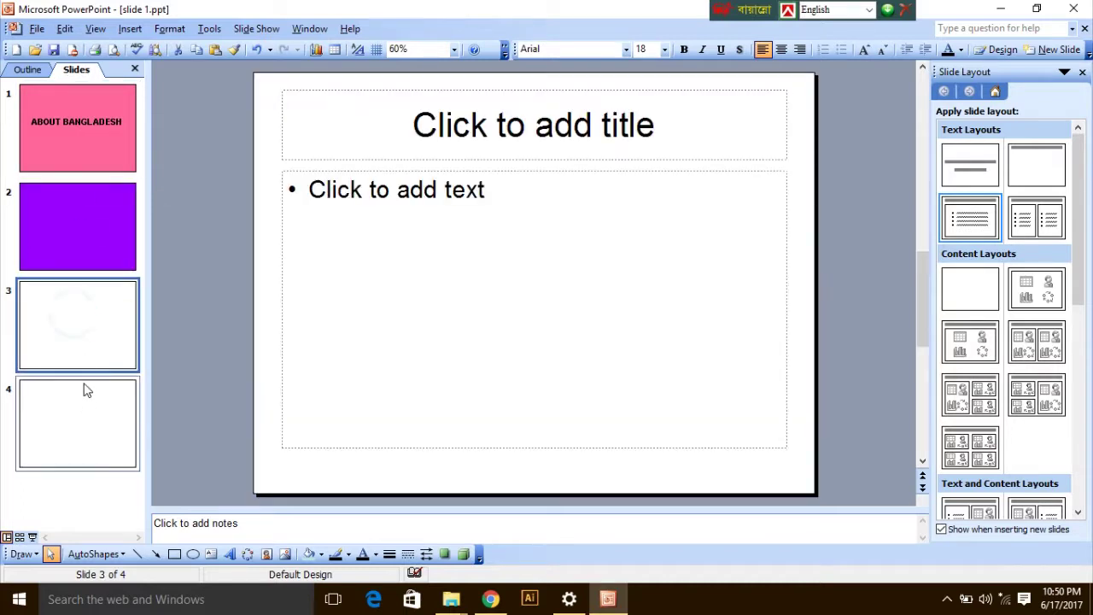
pyautogui.click(86, 398)
pyautogui.click(90, 325)
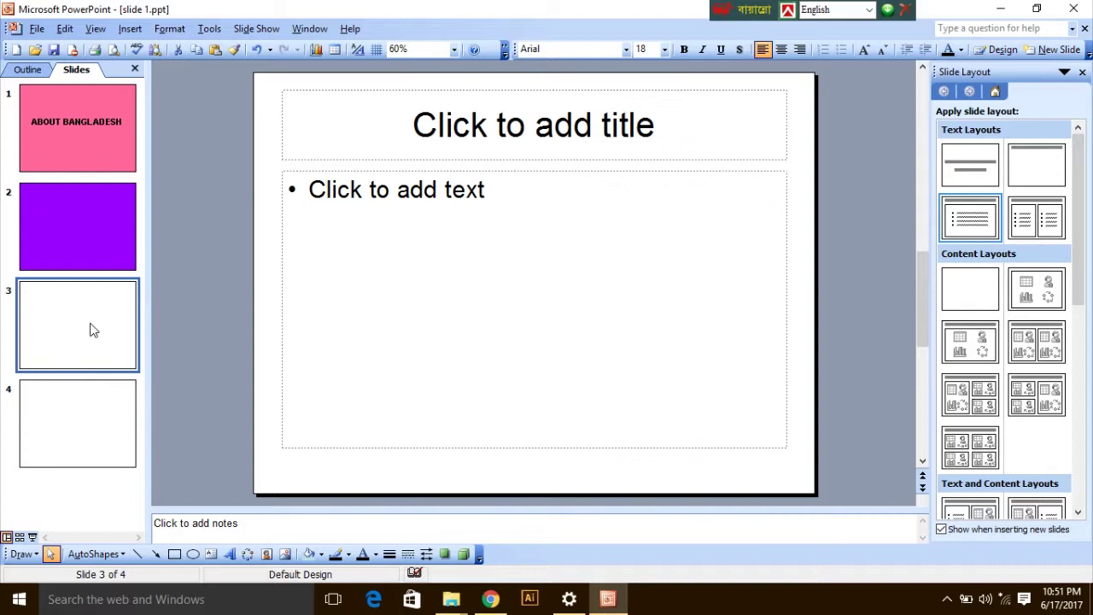
# - Open the Slide Design pane's design templates and scroll through the list
pyautogui.click(169, 28)
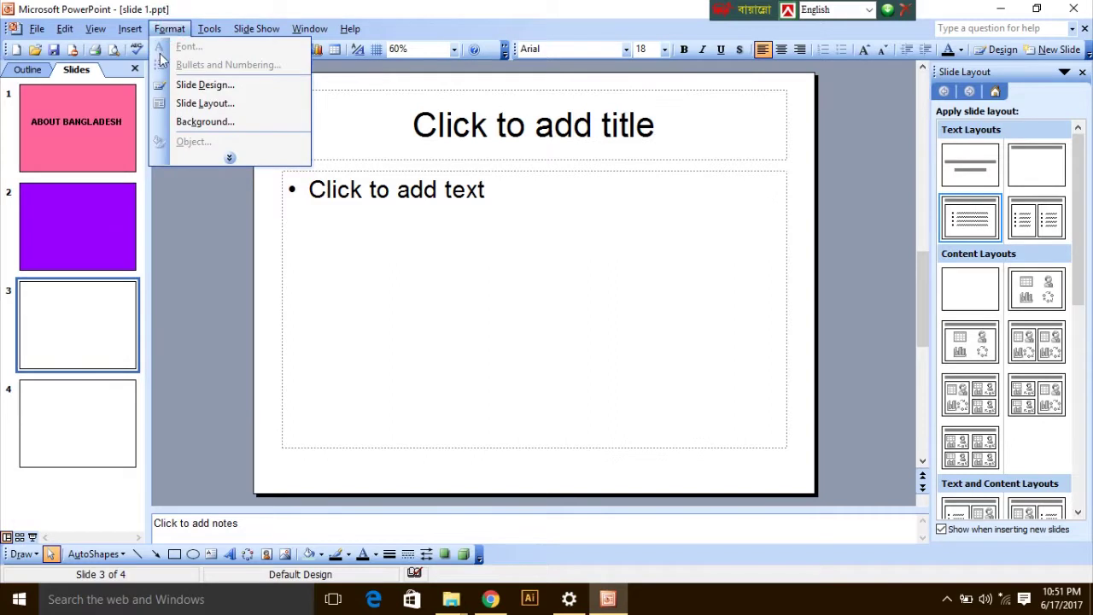
pyautogui.click(227, 86)
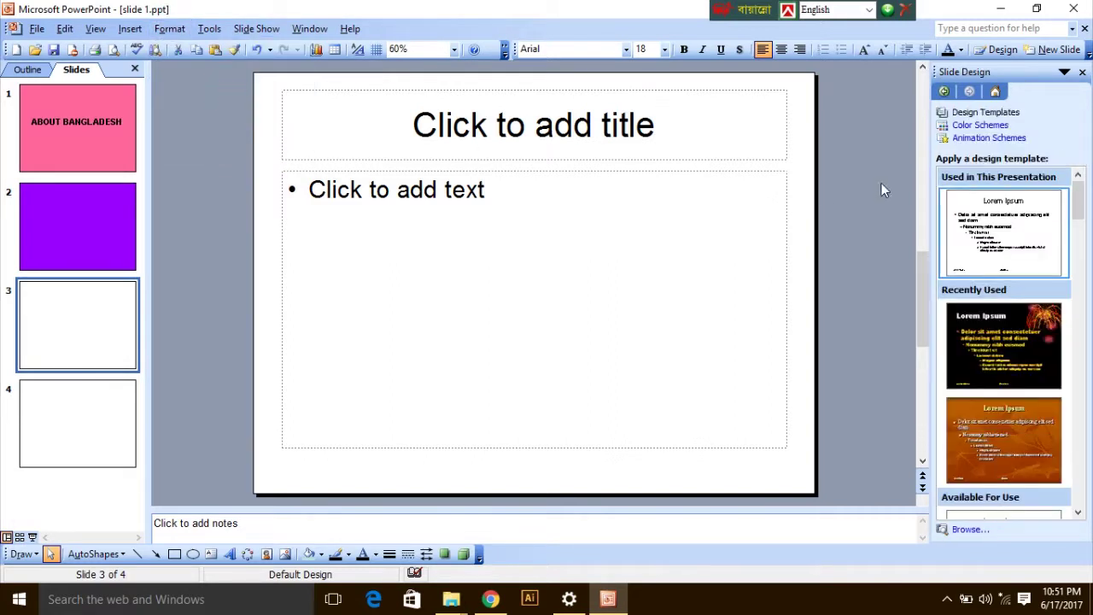
pyautogui.scroll(-3, 1070, 211)
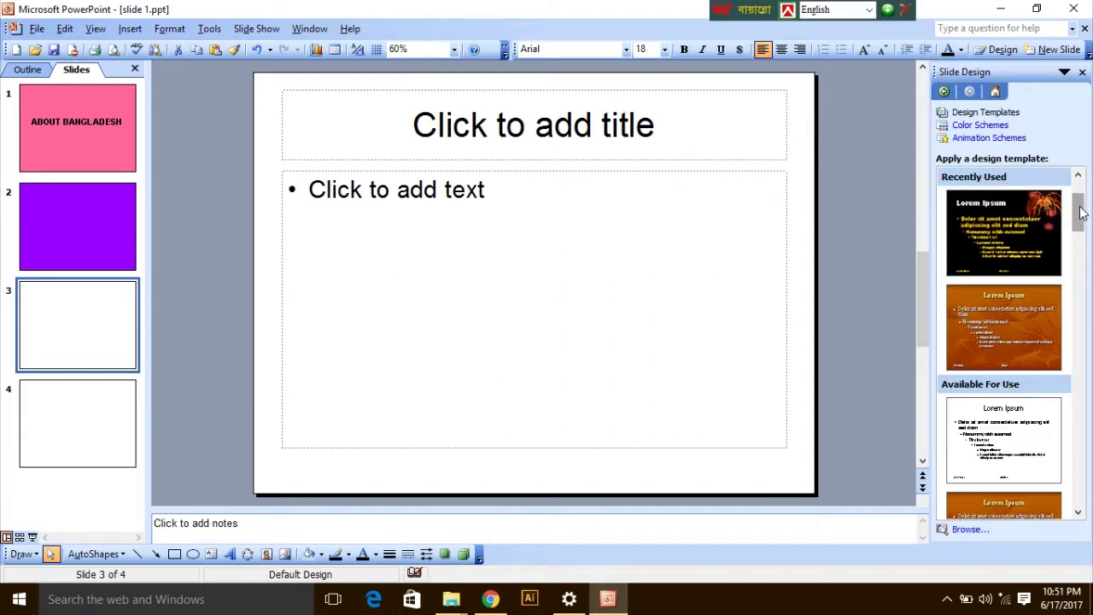
pyautogui.scroll(-5, 1078, 227)
pyautogui.scroll(-5, 2, 342)
pyautogui.scroll(-5, 3, 402)
pyautogui.scroll(-5, 3, 452)
pyautogui.scroll(5, 2, 479)
pyautogui.scroll(-10, 3, 483)
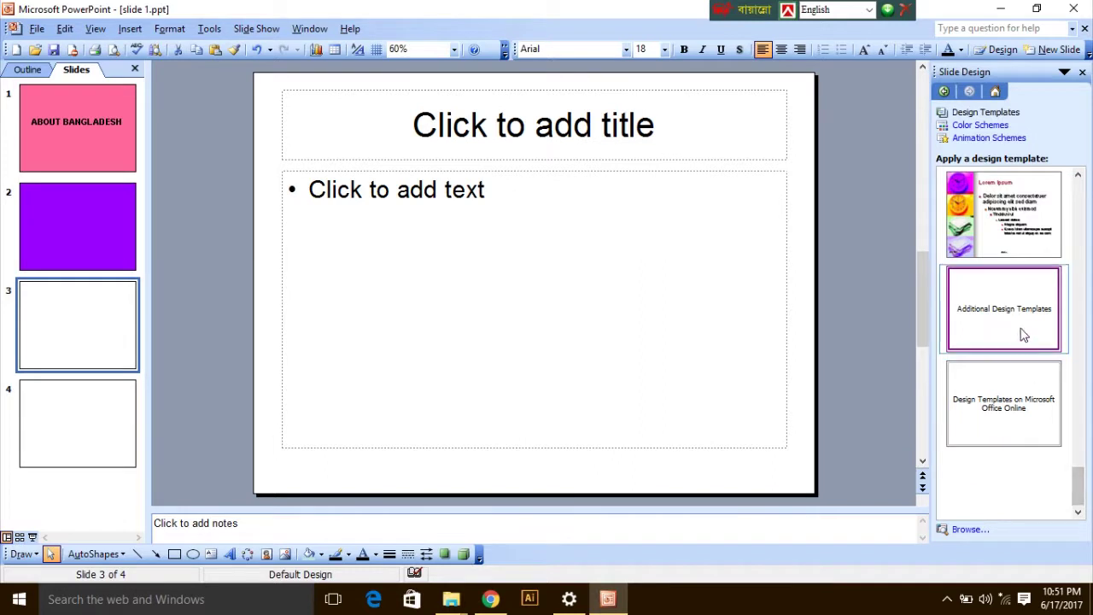
# - Bring up the apply options for the Fireworks.pot template
pyautogui.moveTo(1079, 484); pyautogui.dragTo(1066, 195)
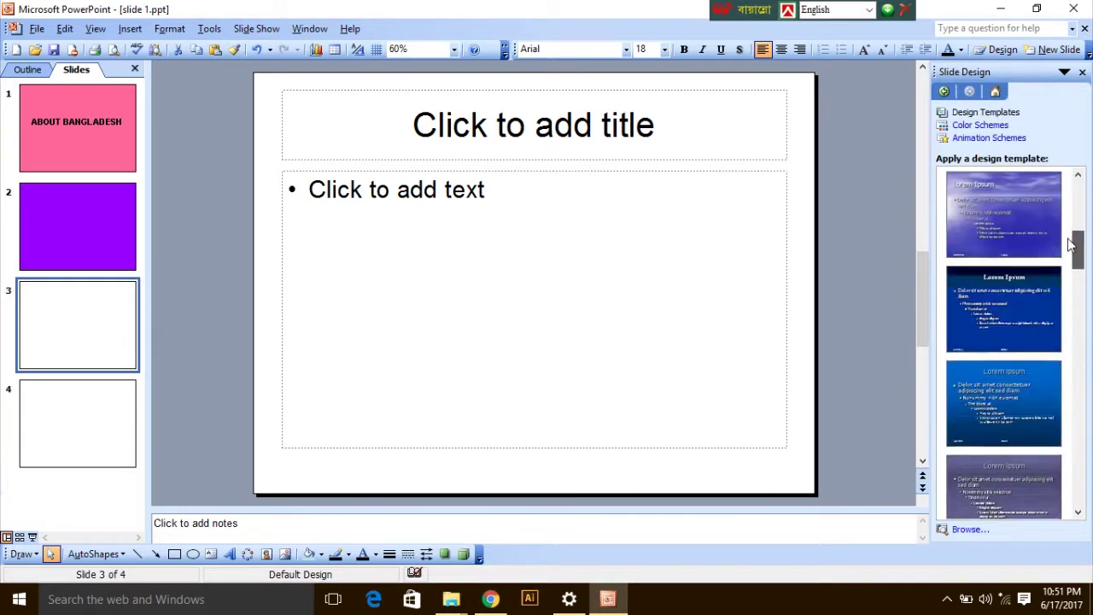
pyautogui.scroll(-2, 1066, 195)
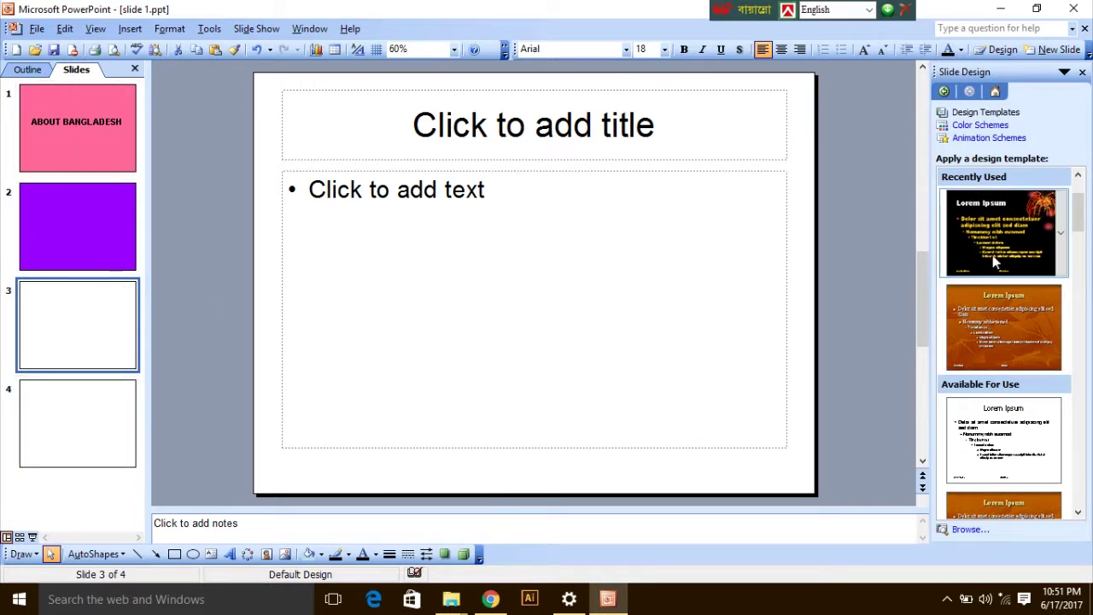
pyautogui.moveTo(1065, 342)
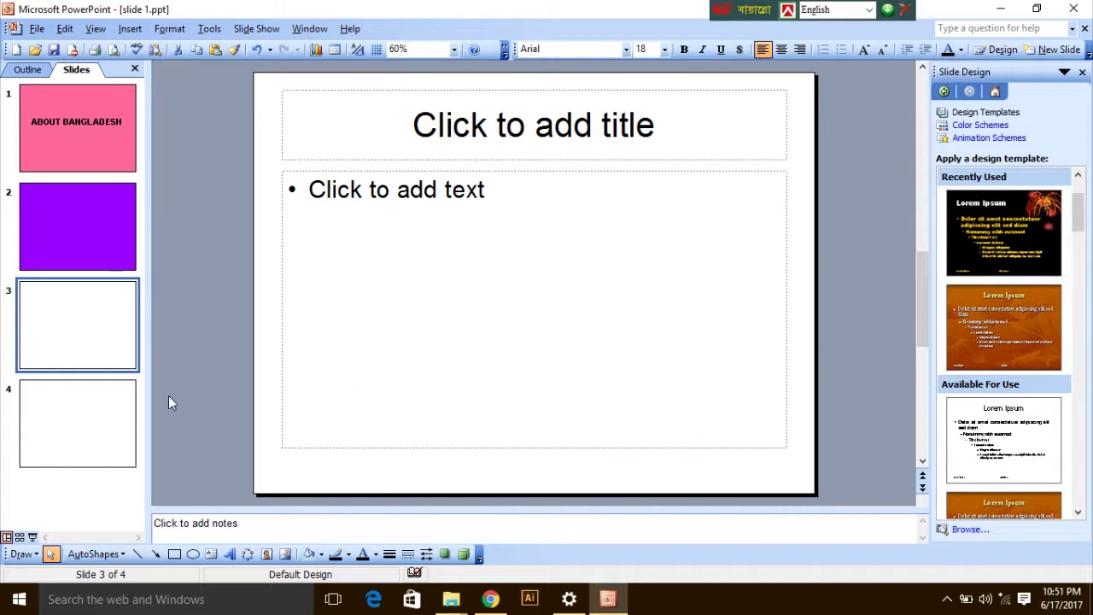
pyautogui.moveTo(947, 248)
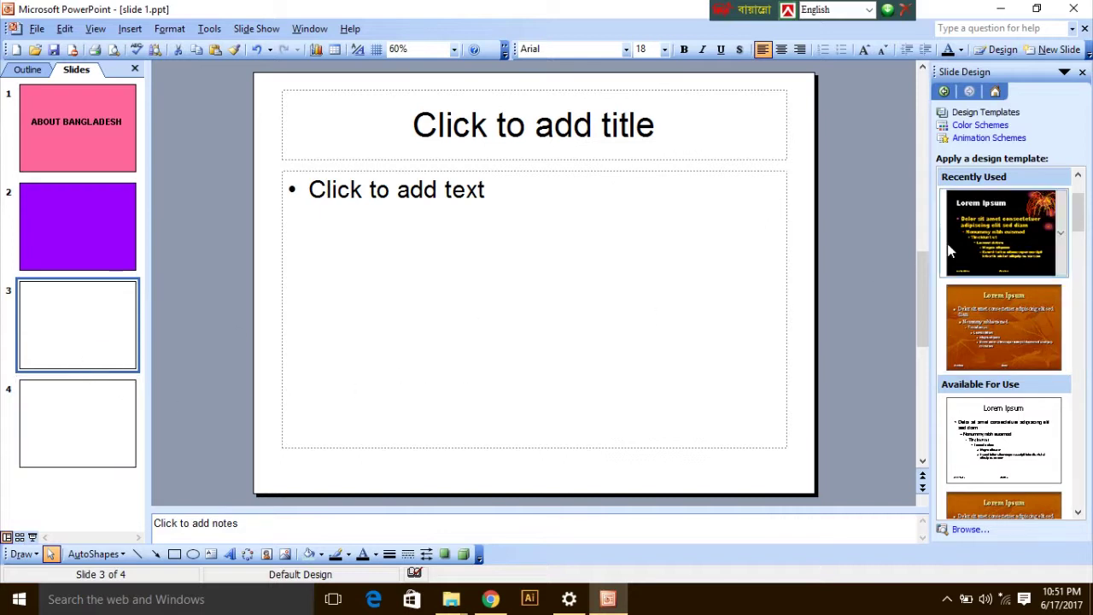
pyautogui.click(1063, 236)
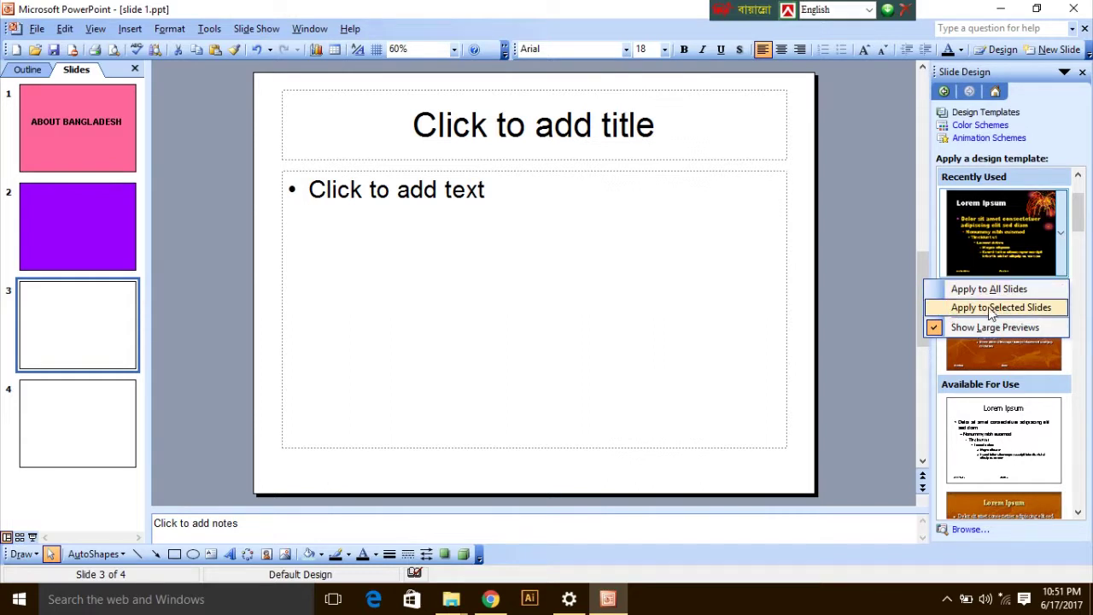
# - Apply the Fireworks design to slide 3 only, giving it a black background
pyautogui.click(989, 308)
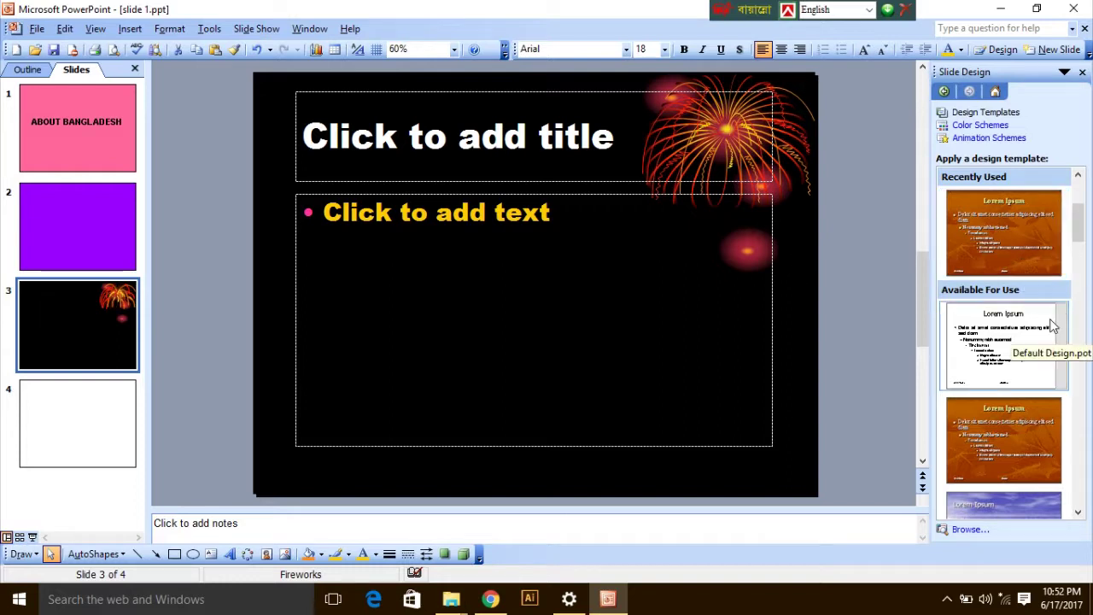
pyautogui.scroll(-3, 990, 335)
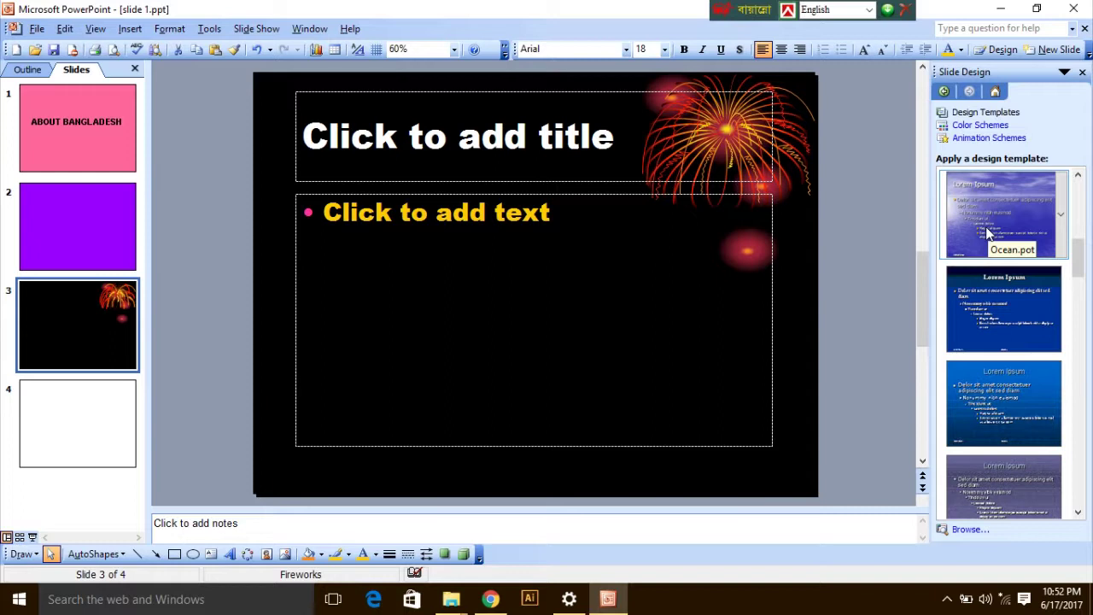
pyautogui.scroll(-2, 1006, 419)
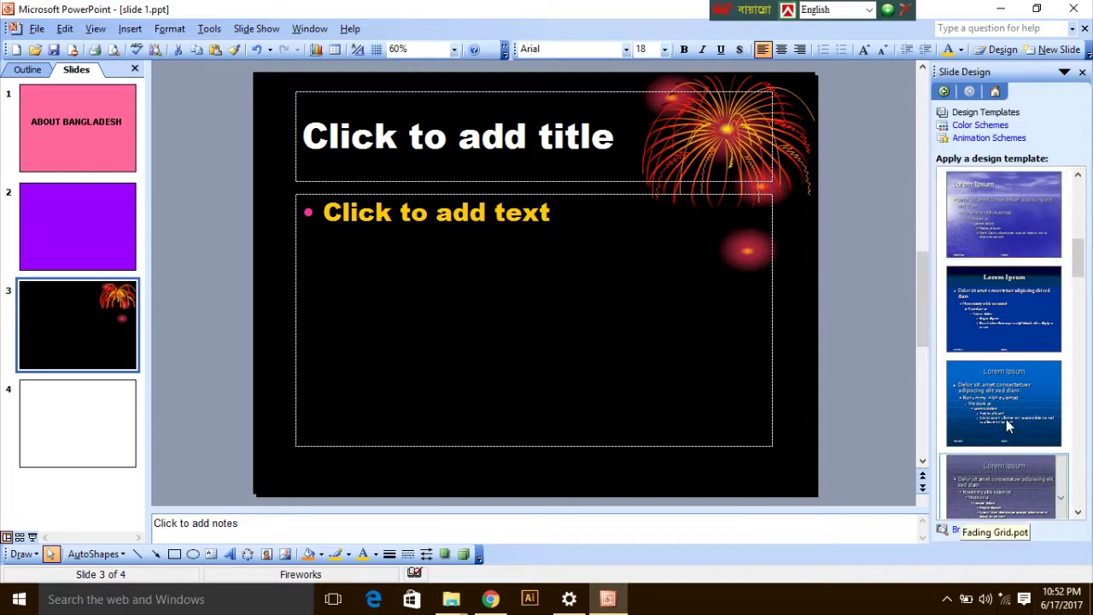
pyautogui.scroll(-2, 1021, 387)
# - Select blank slide 4 and browse the design templates list
pyautogui.click(95, 401)
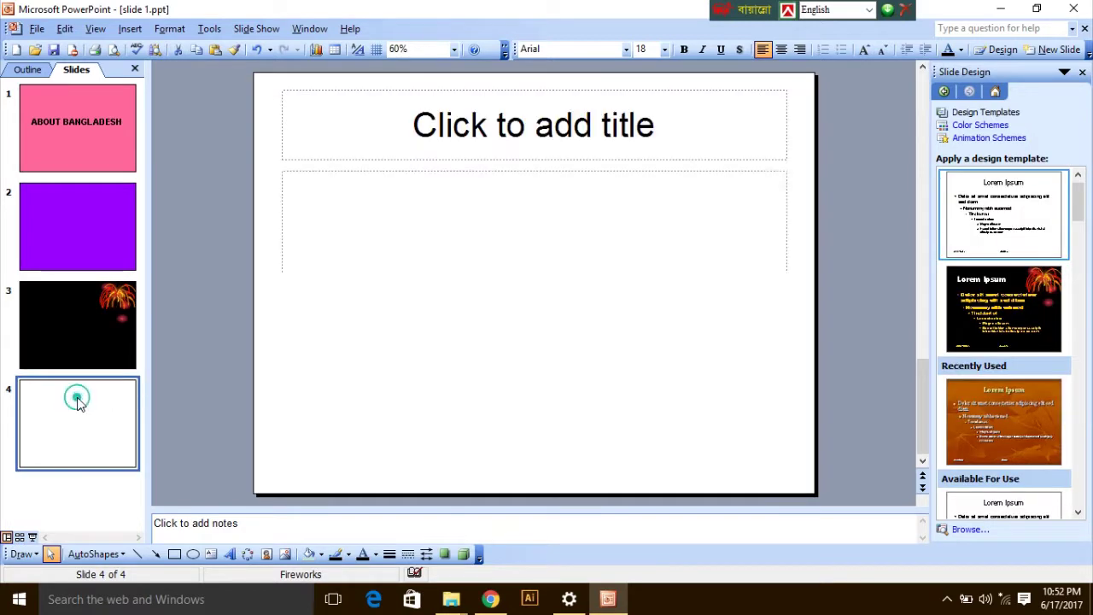
pyautogui.scroll(-3, 1007, 301)
pyautogui.scroll(-3, 1012, 248)
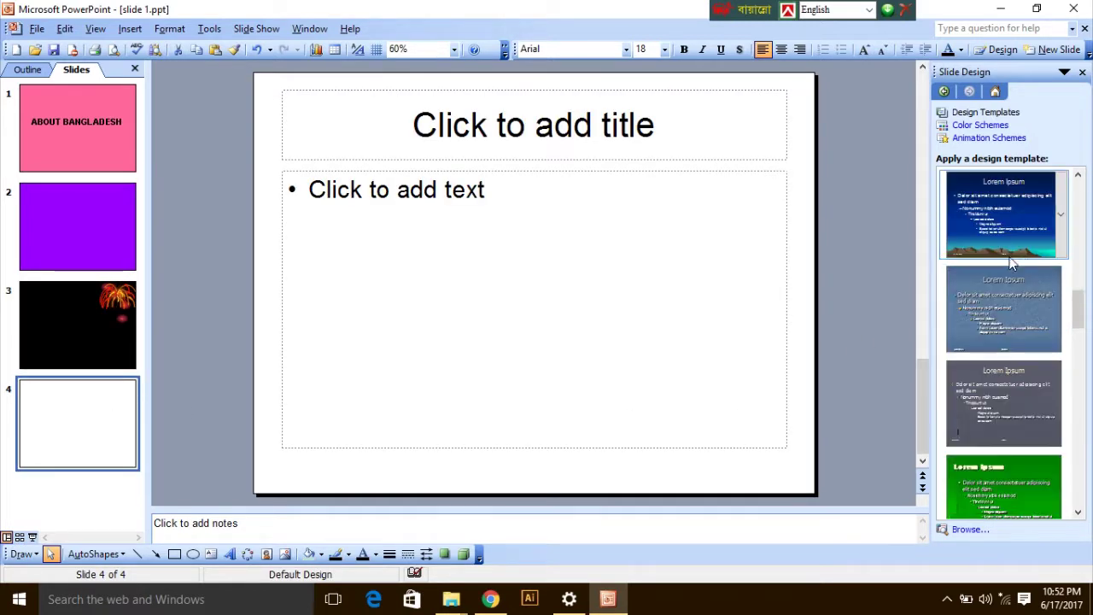
pyautogui.scroll(-3, 990, 272)
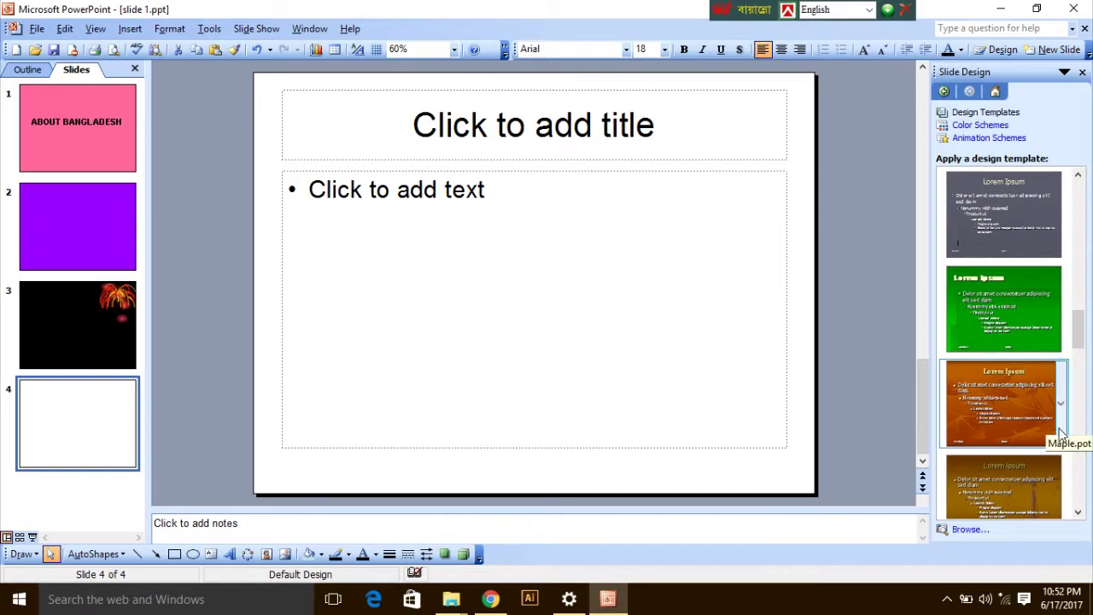
pyautogui.scroll(-3, 1044, 398)
pyautogui.scroll(-3, 1055, 419)
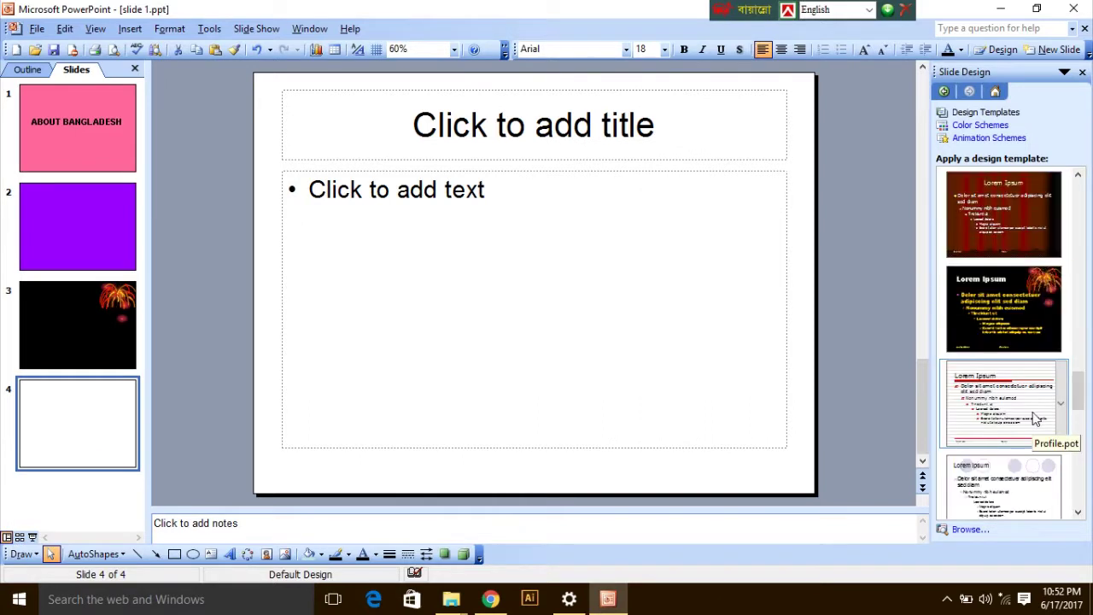
pyautogui.scroll(6, 1030, 341)
pyautogui.scroll(3, 1031, 320)
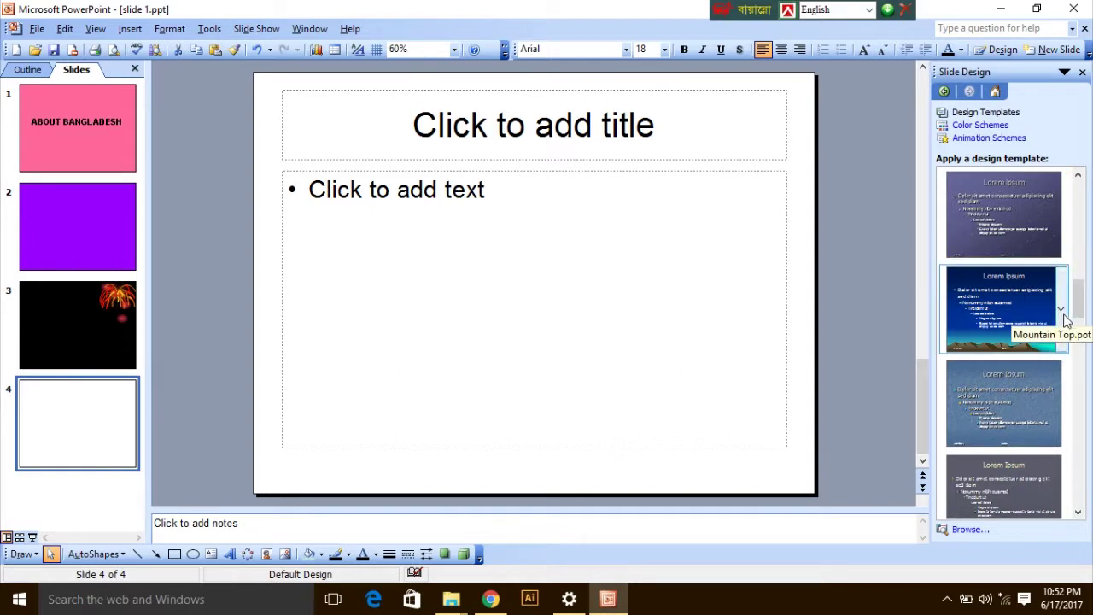
# - Apply the Stream.pot design to slide 4 only, passing over Mountain Top
pyautogui.click(1062, 309)
pyautogui.scroll(3, 1000, 259)
pyautogui.scroll(-2, 1000, 258)
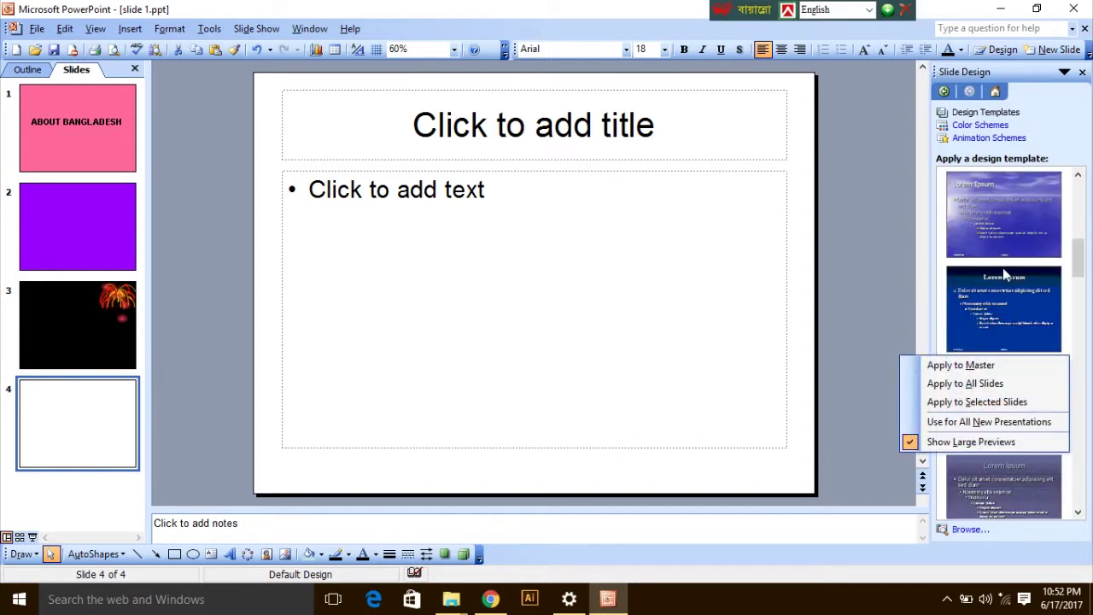
pyautogui.click(1030, 309)
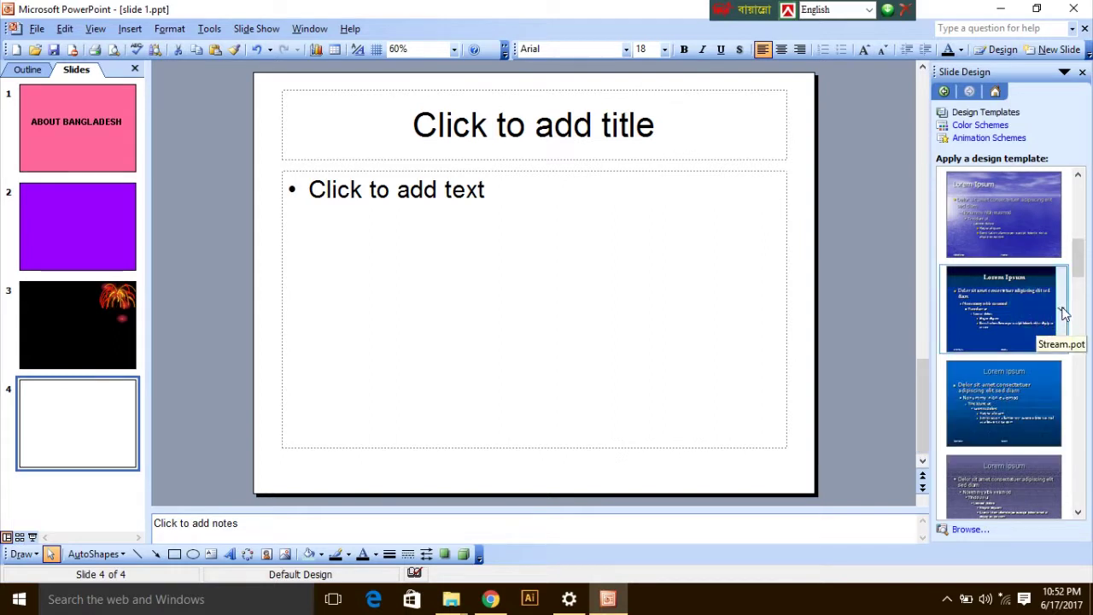
pyautogui.click(1064, 312)
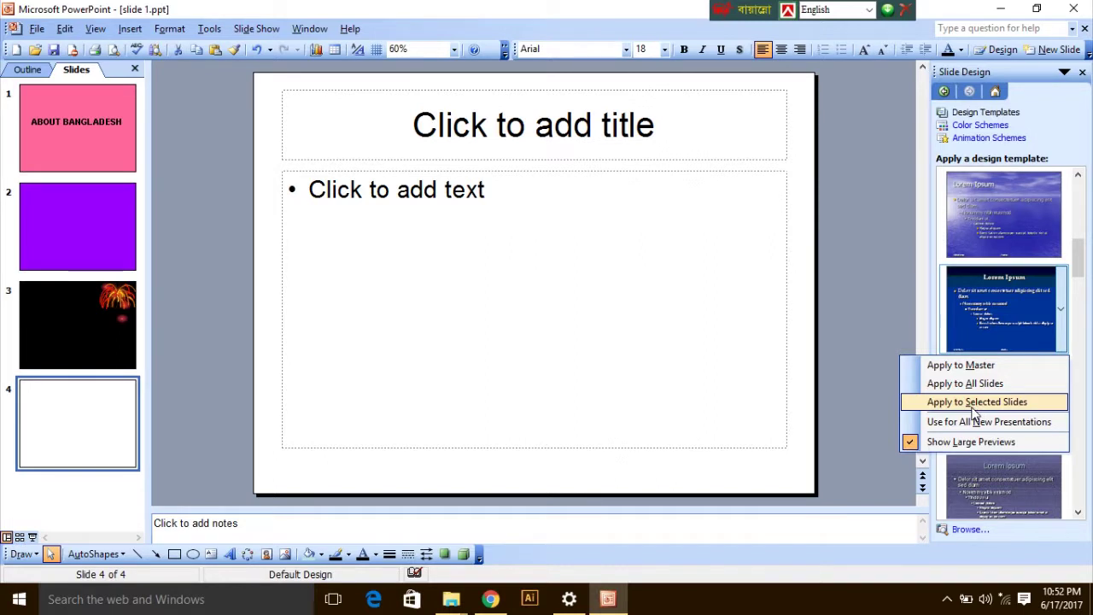
pyautogui.click(976, 403)
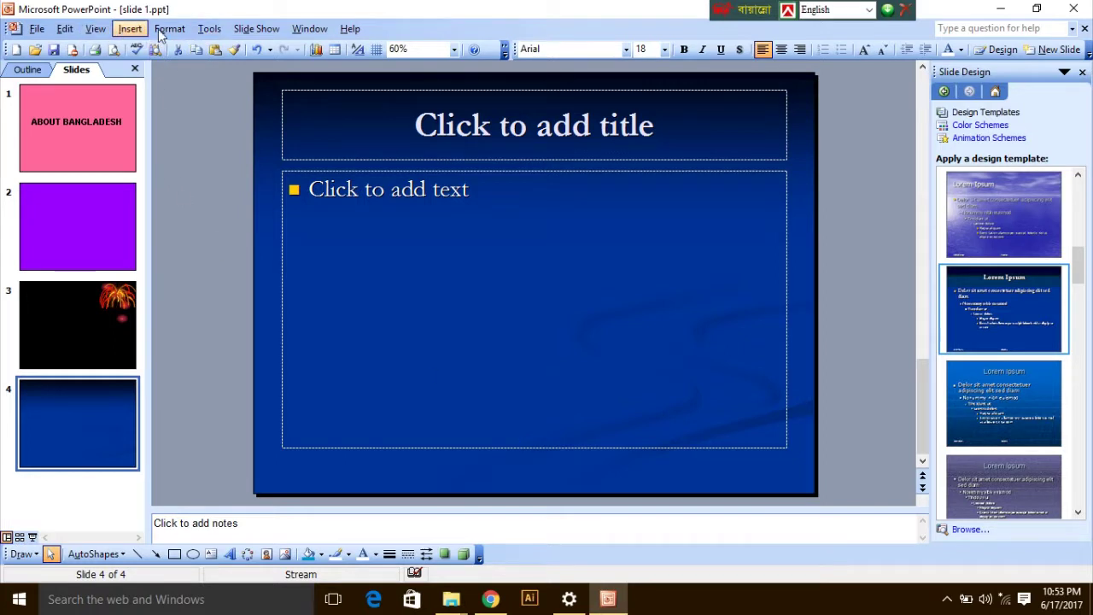
# - Open the Slide Transition pane from the Slide Show menu and select title slide 1
pyautogui.click(269, 31)
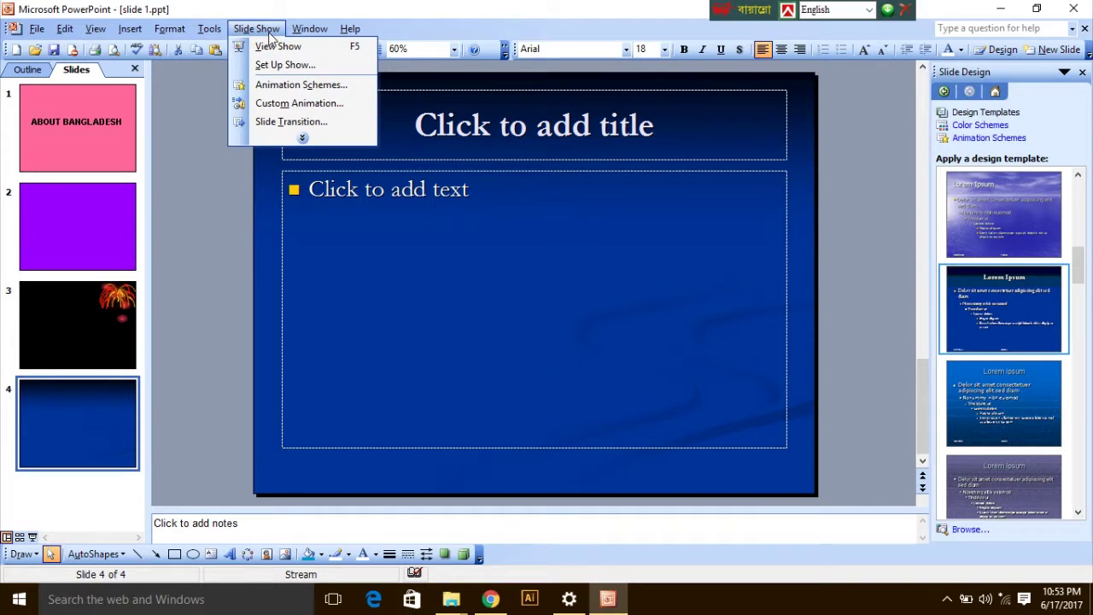
pyautogui.click(302, 138)
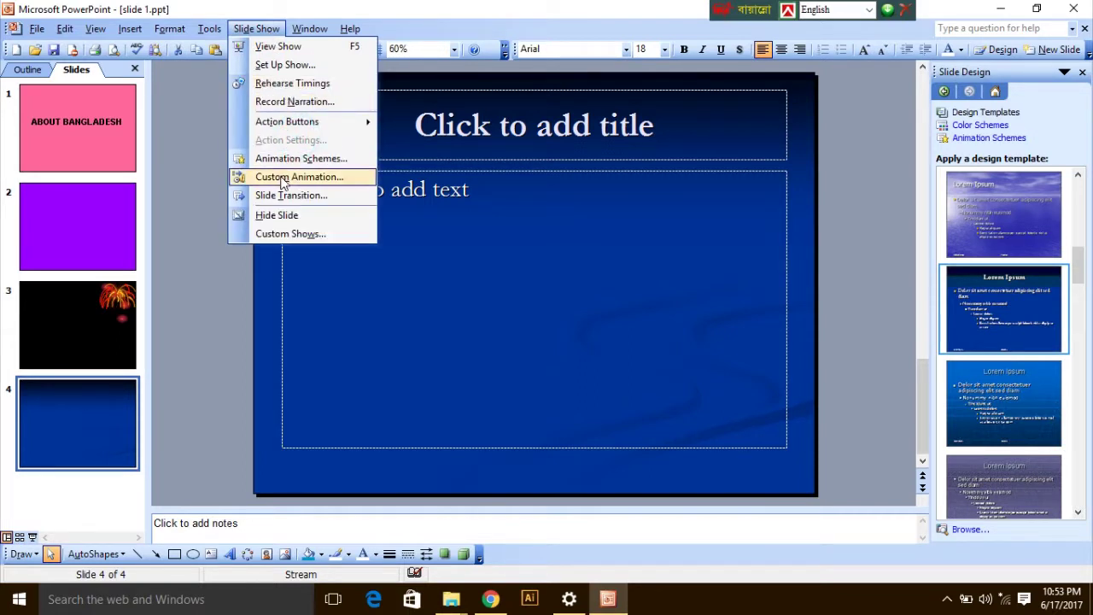
pyautogui.click(281, 199)
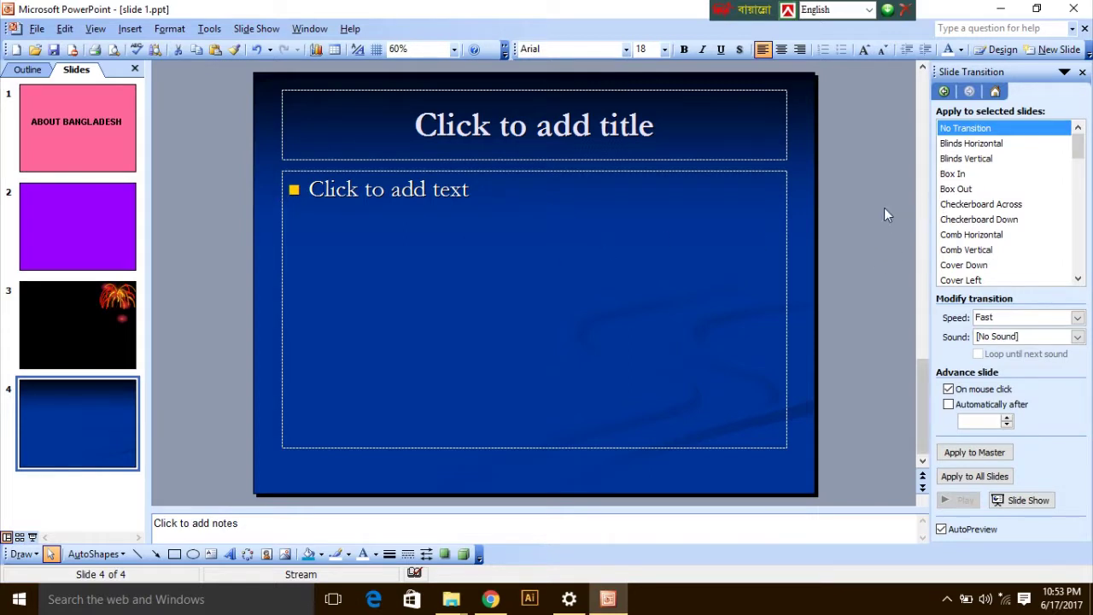
pyautogui.click(93, 135)
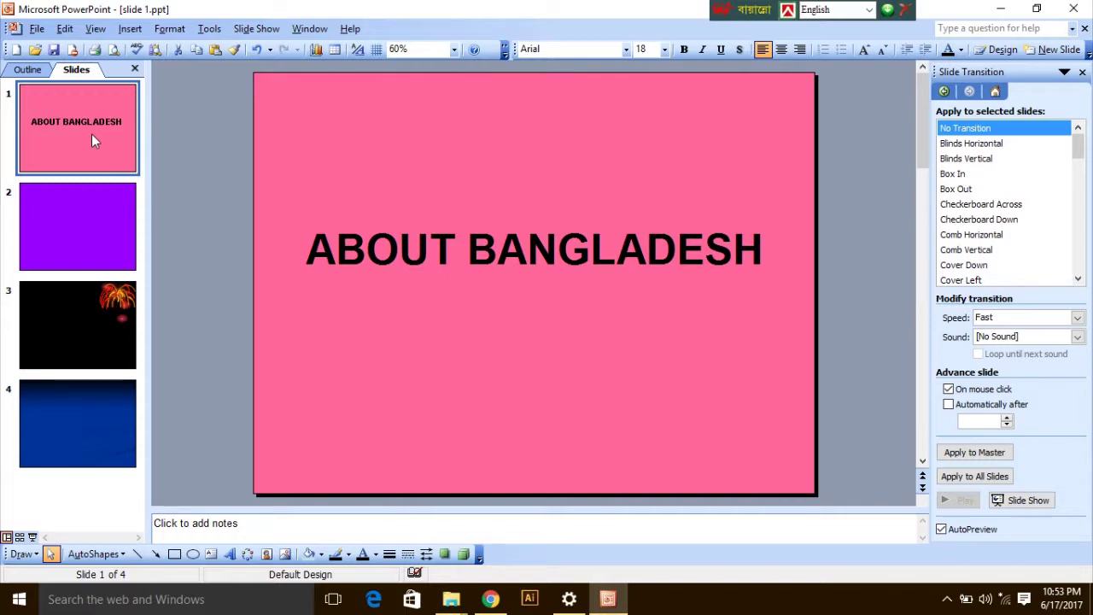
# - After trying Blinds and Box effects, set slide 1 to Checkerboard Across at Slow speed
pyautogui.click(971, 143)
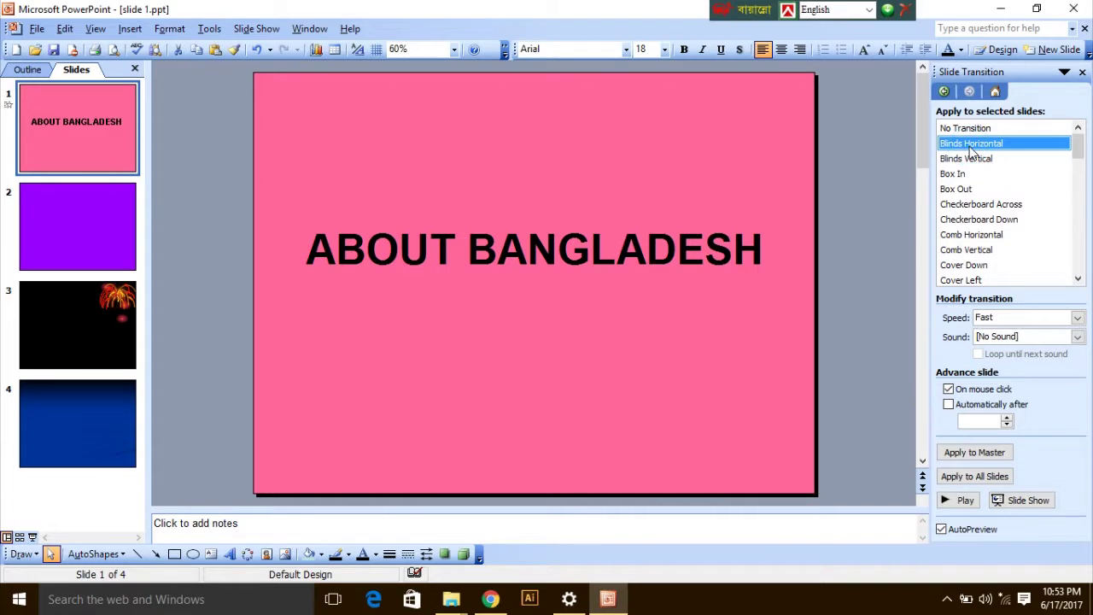
pyautogui.click(970, 159)
pyautogui.click(963, 175)
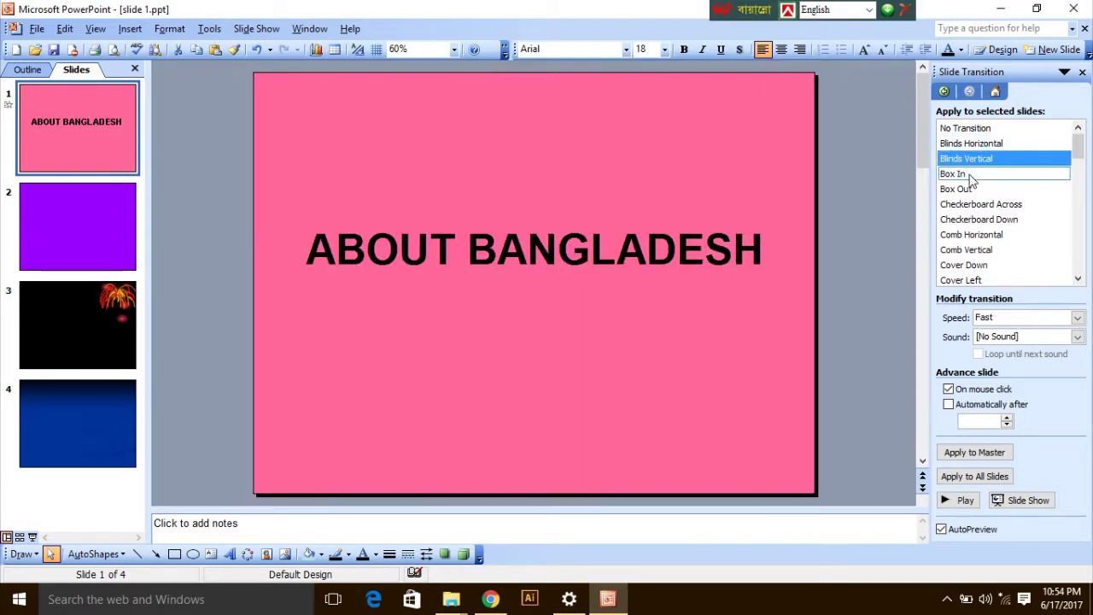
pyautogui.click(966, 189)
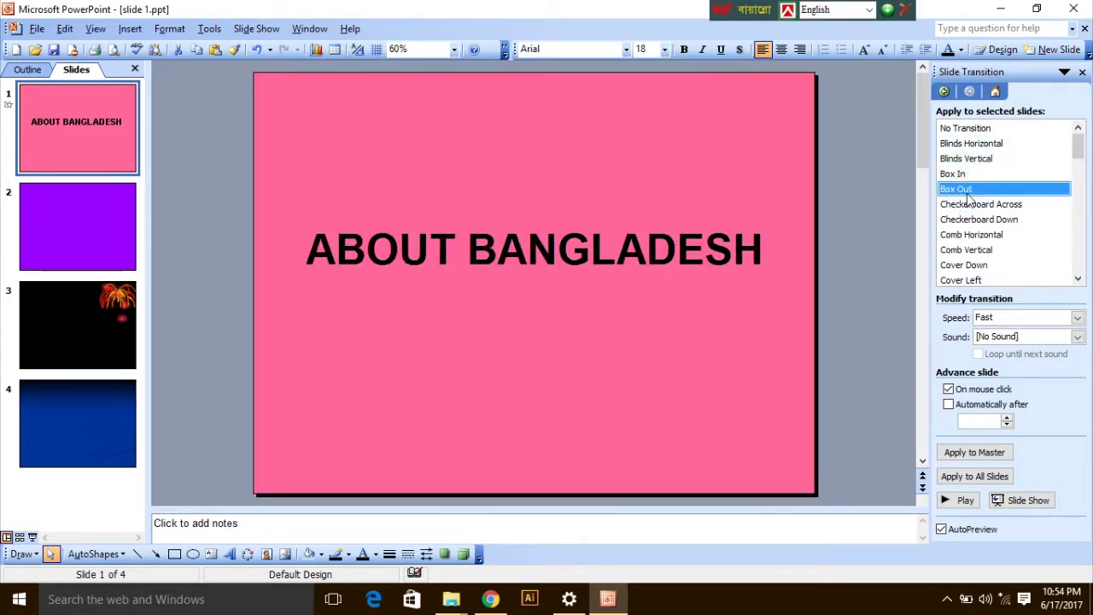
pyautogui.click(973, 203)
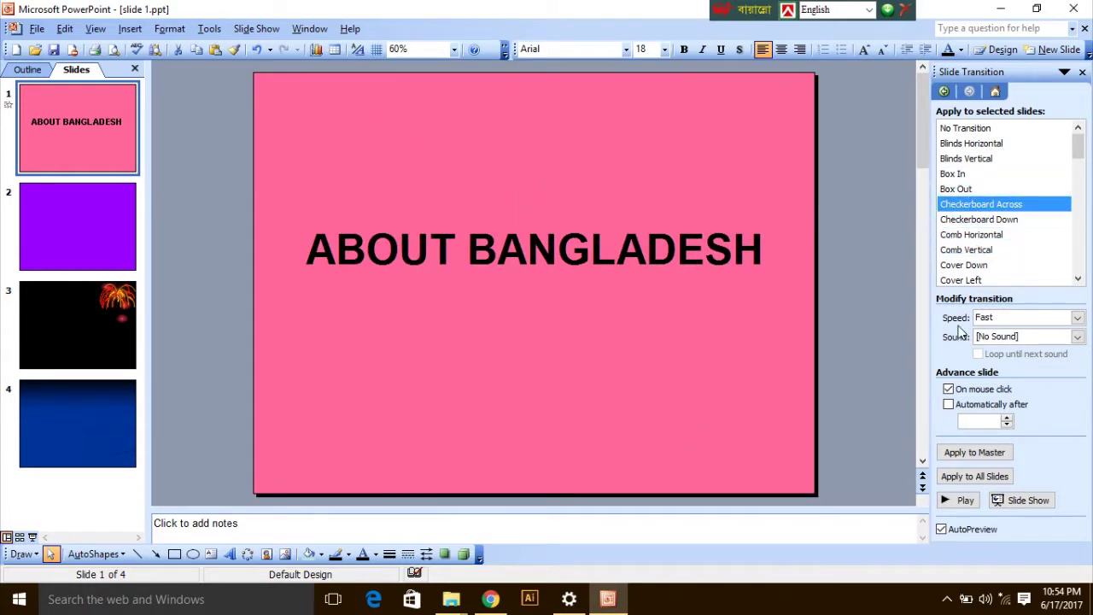
pyautogui.click(1078, 318)
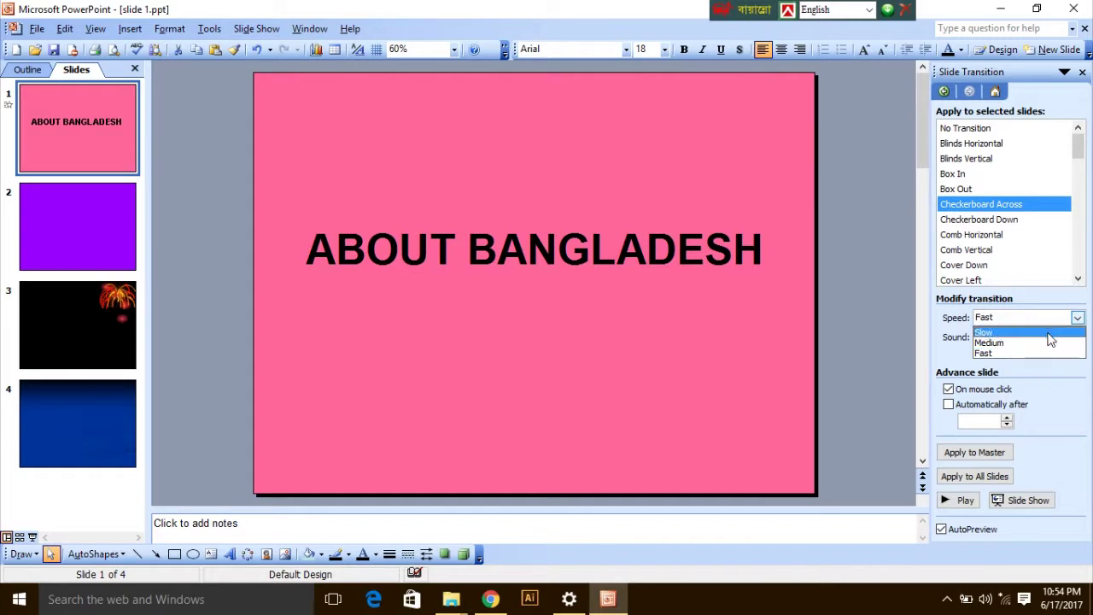
pyautogui.click(993, 332)
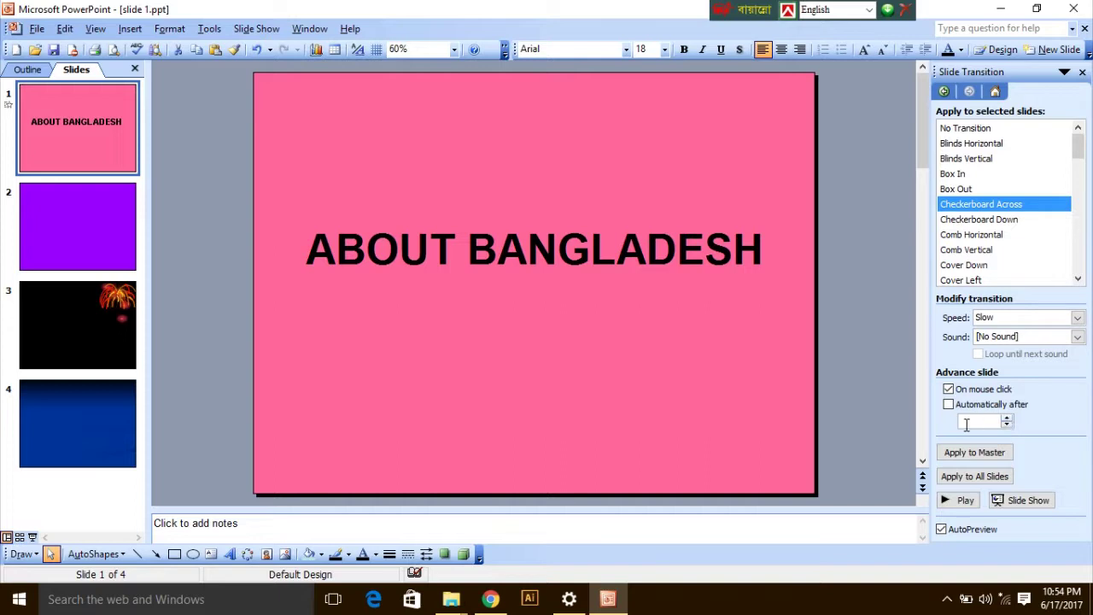
# - Try a 00:05 automatic advance, then revert to advancing on mouse click
pyautogui.click(947, 388)
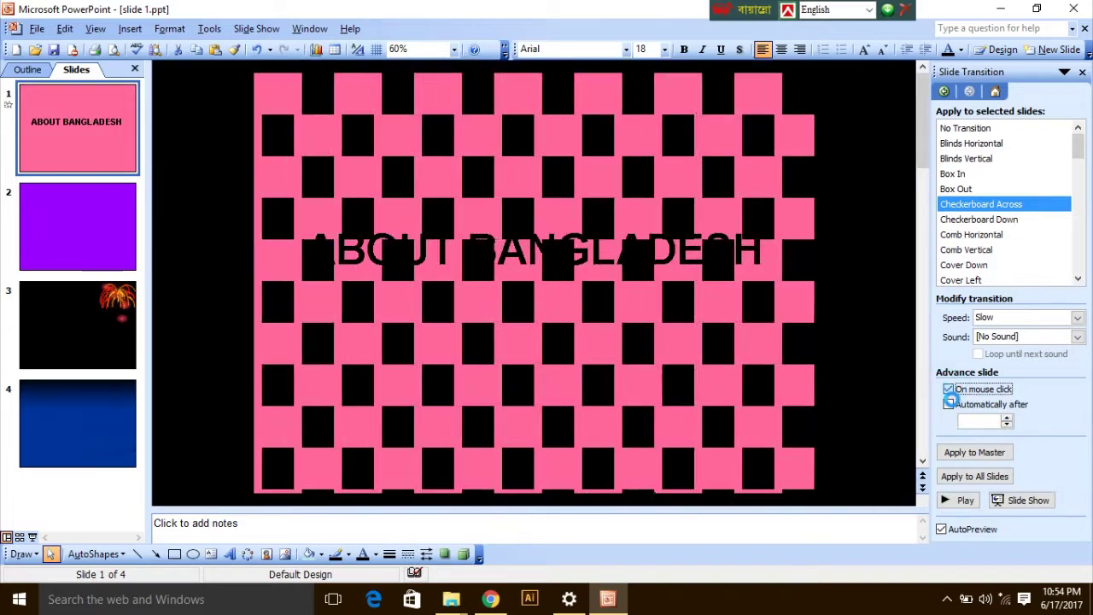
pyautogui.click(948, 404)
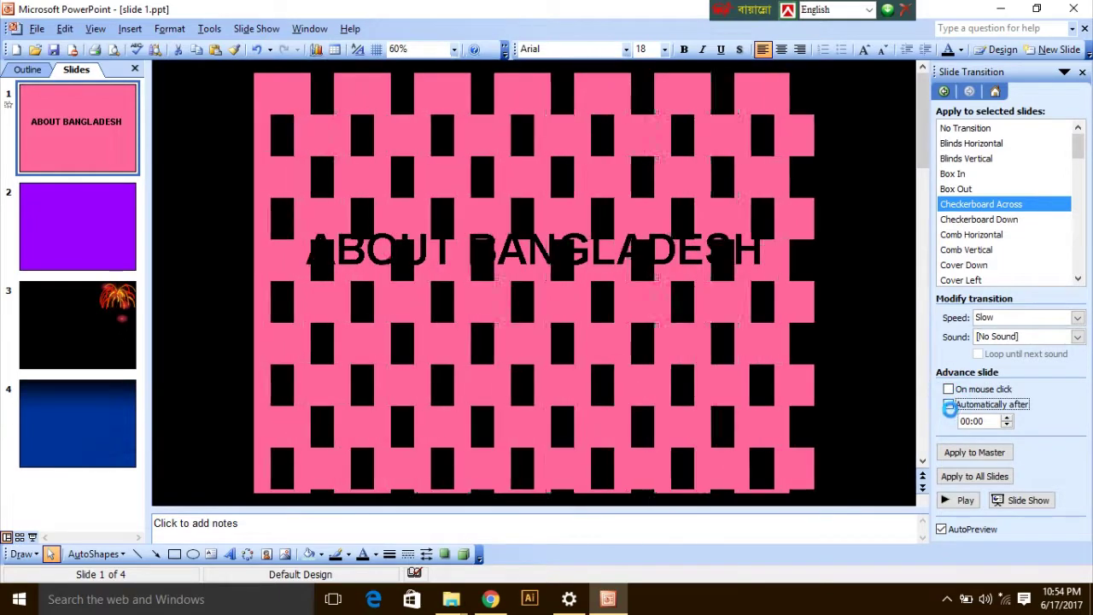
pyautogui.click(1008, 419)
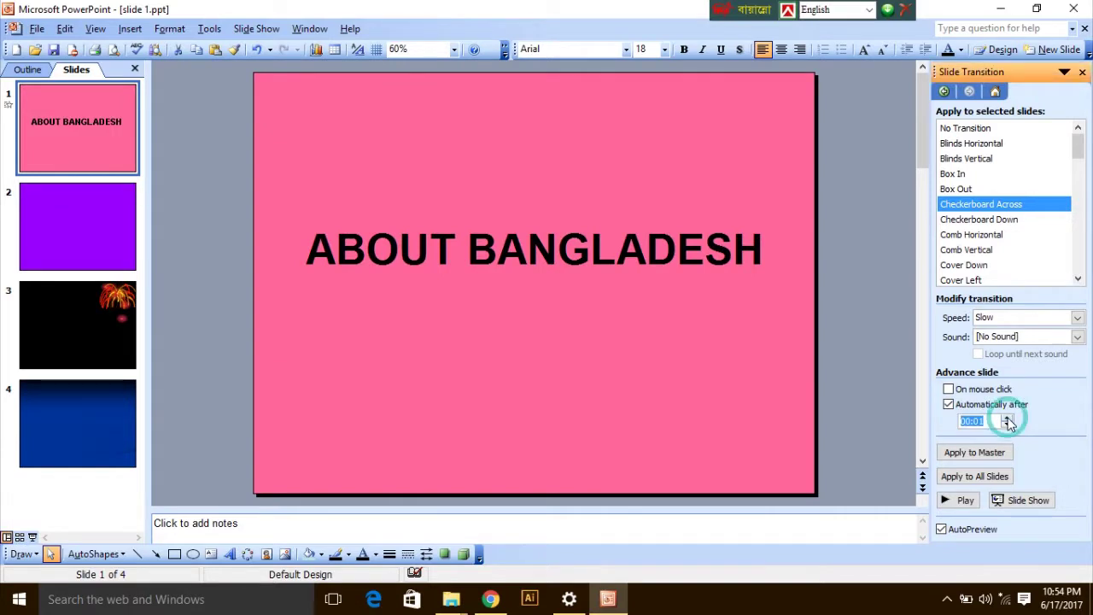
pyautogui.click(1008, 419)
pyautogui.click(1007, 418)
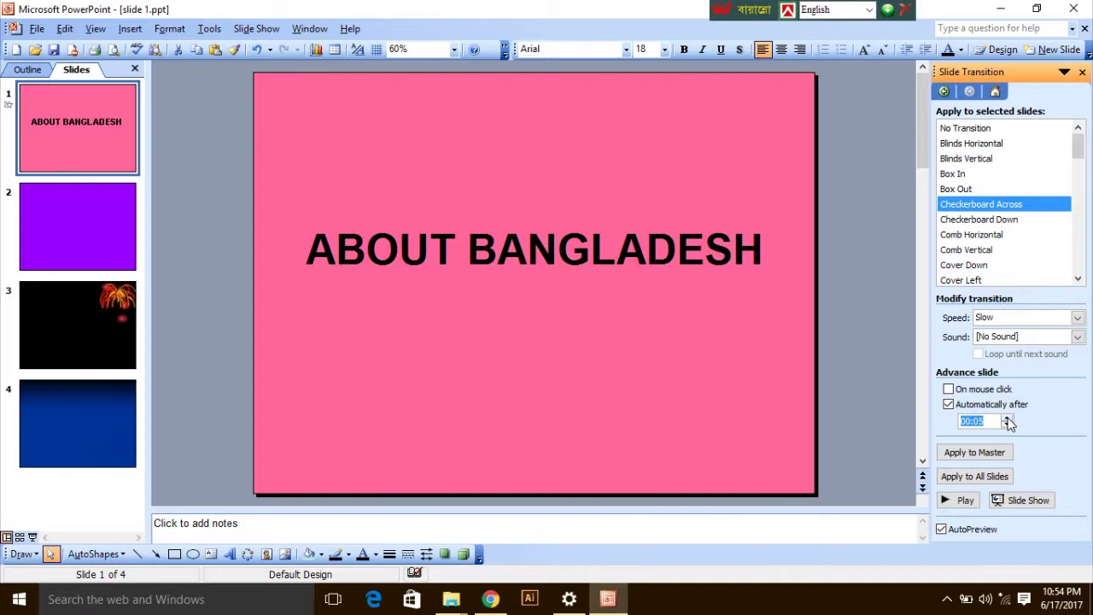
pyautogui.click(949, 404)
pyautogui.click(952, 406)
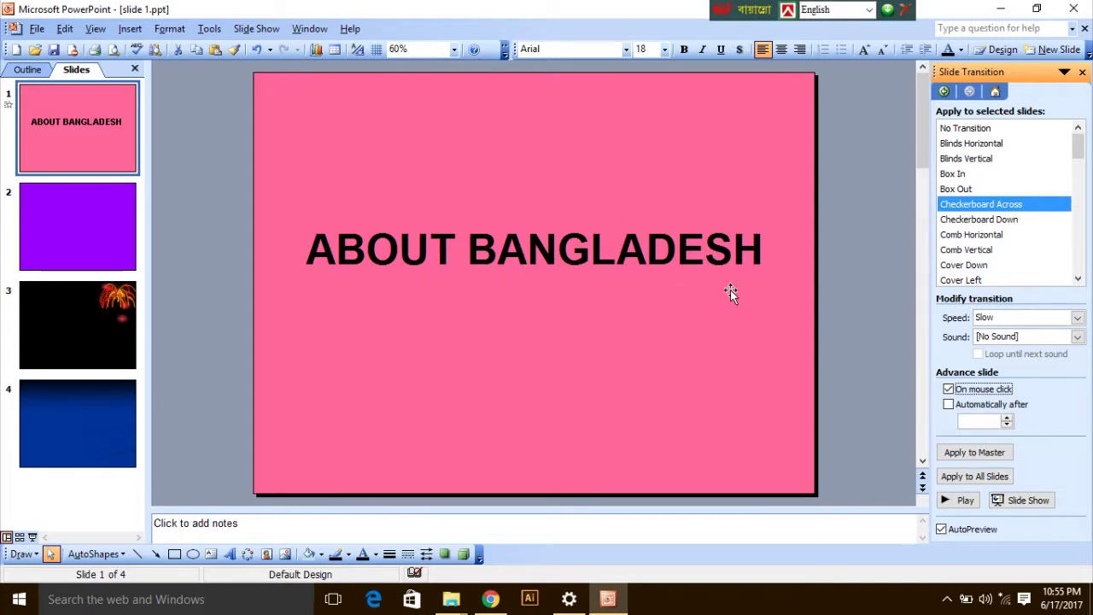
# - Apply the transition to the master, preview slide 1's animation, and go to slide 2
pyautogui.click(966, 451)
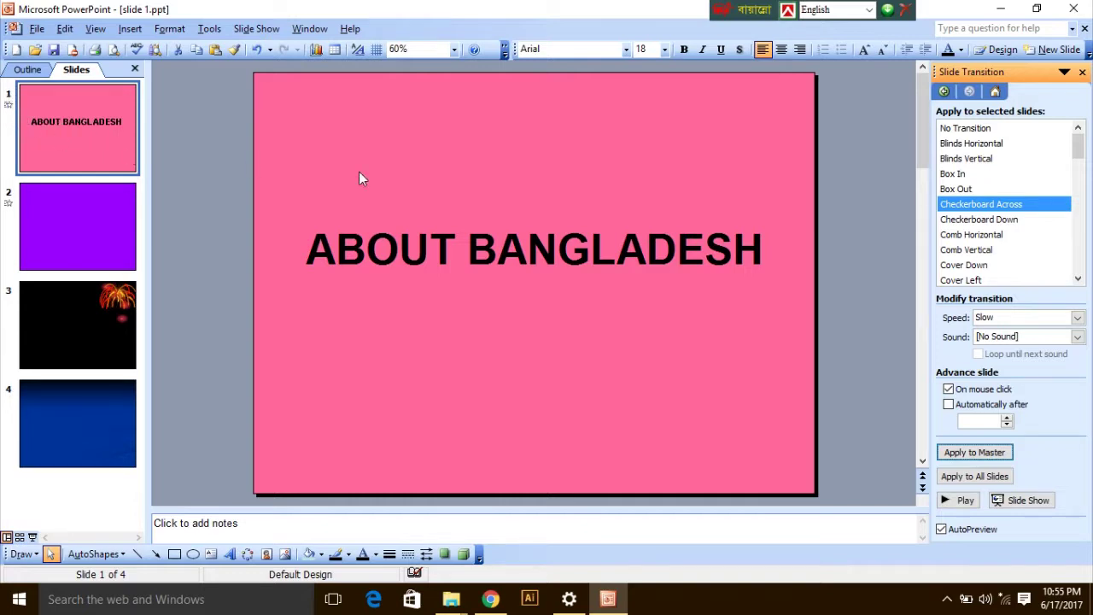
pyautogui.click(8, 104)
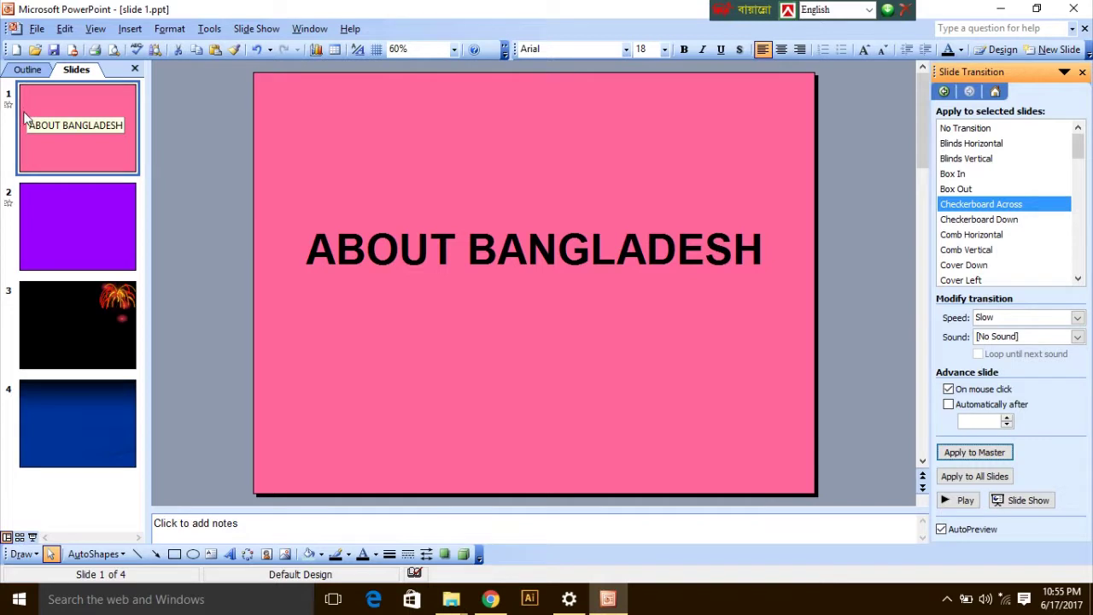
pyautogui.click(8, 203)
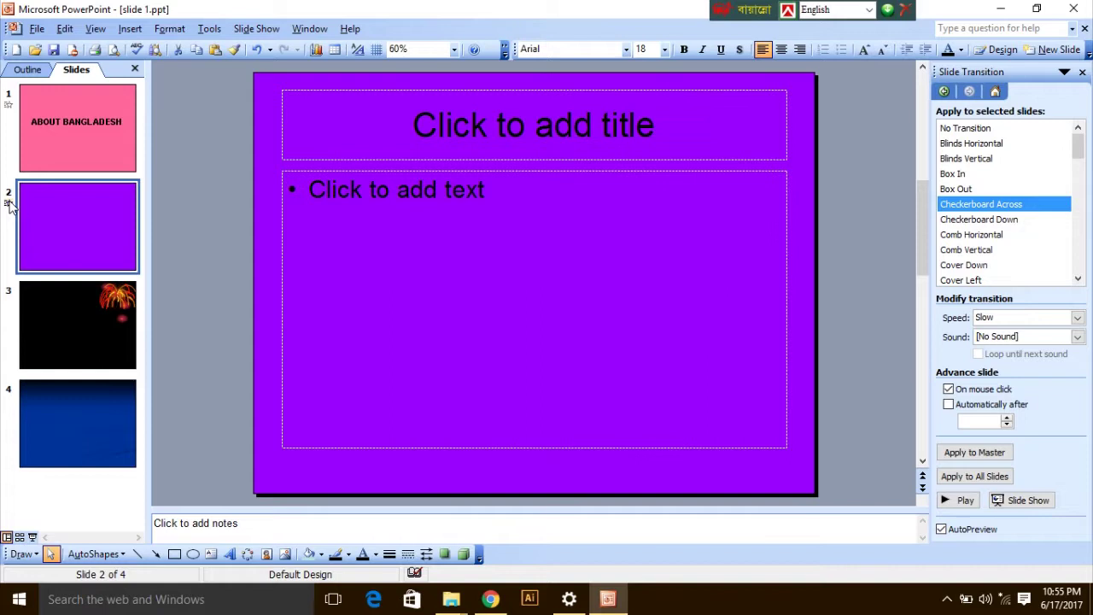
# - Give slide 3 a Dissolve transition at Slow speed, after trying Cover and Fade Smoothly
pyautogui.click(71, 308)
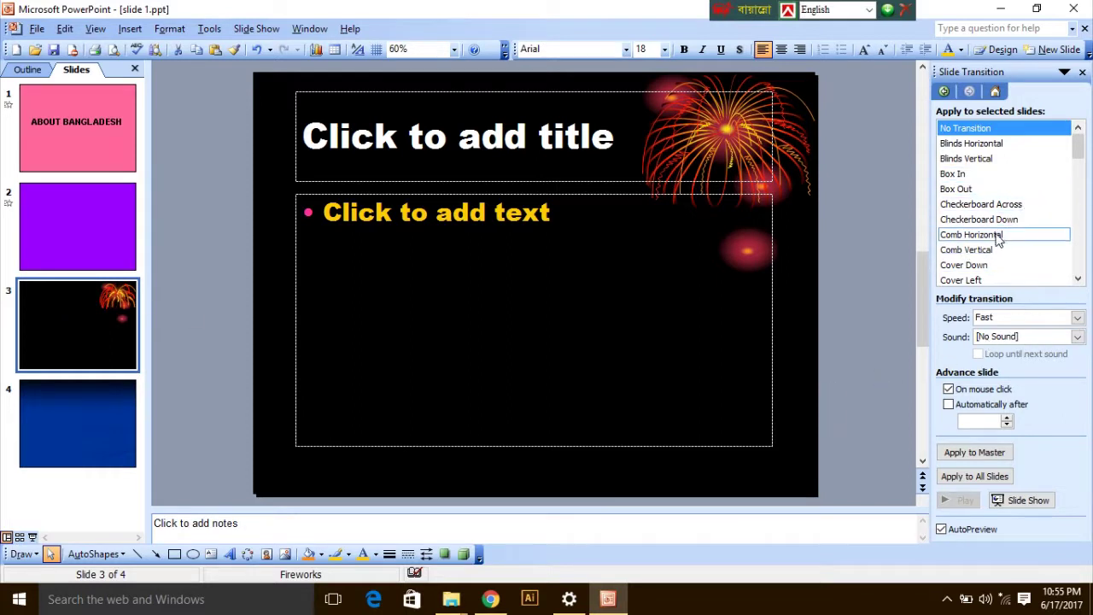
pyautogui.scroll(-3, 991, 226)
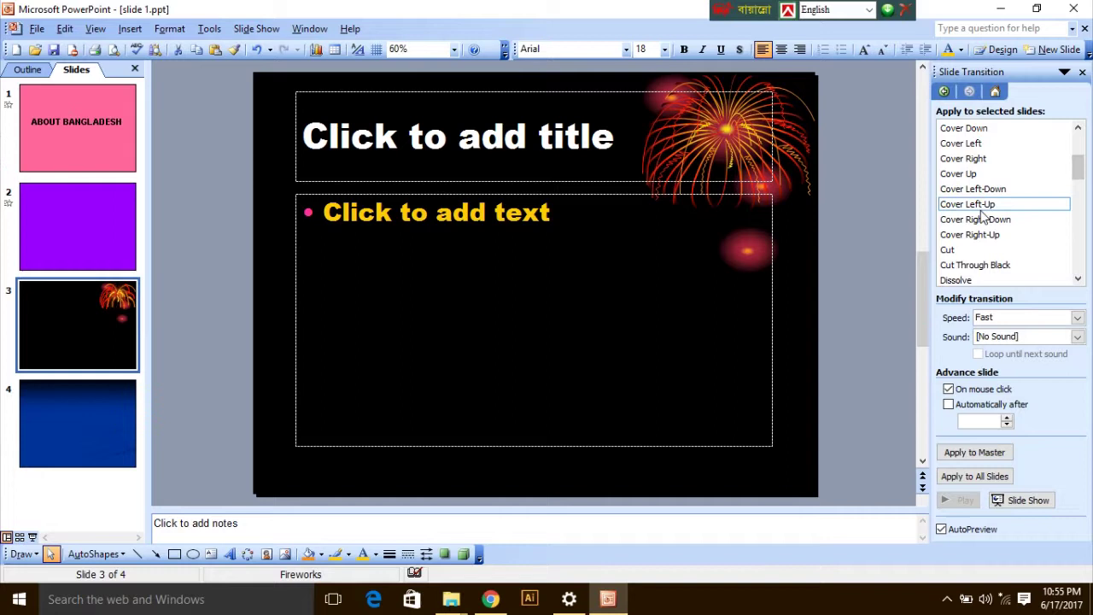
pyautogui.click(982, 210)
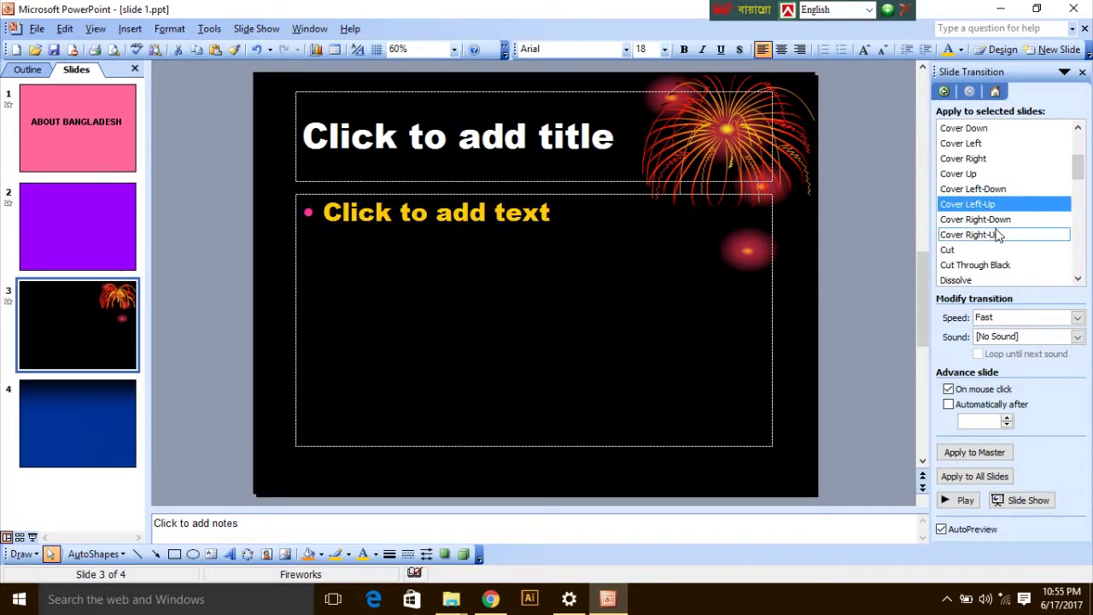
pyautogui.click(970, 219)
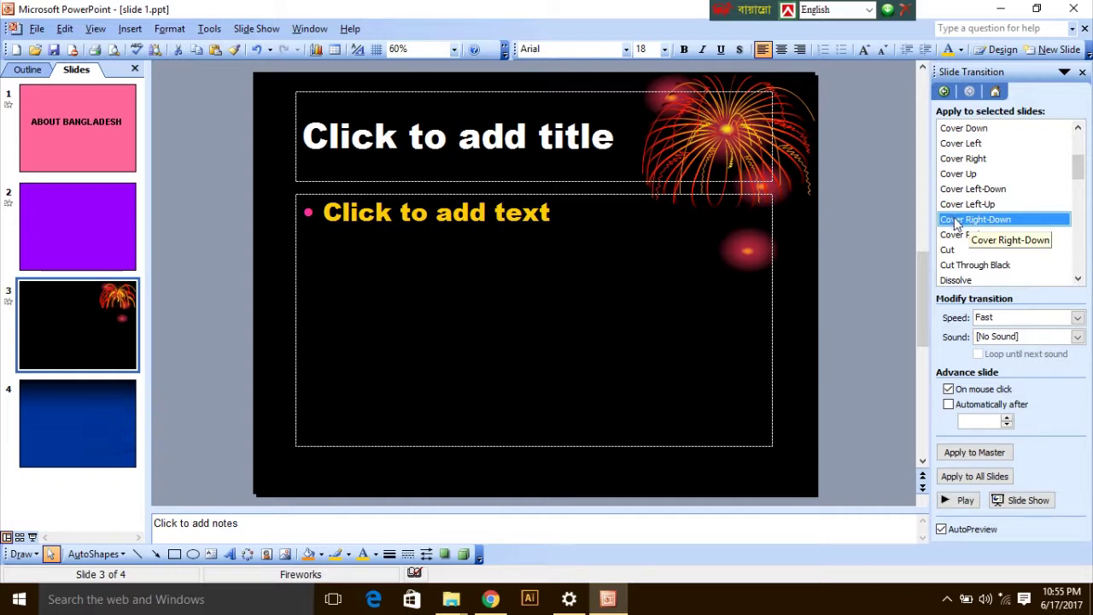
pyautogui.click(1077, 318)
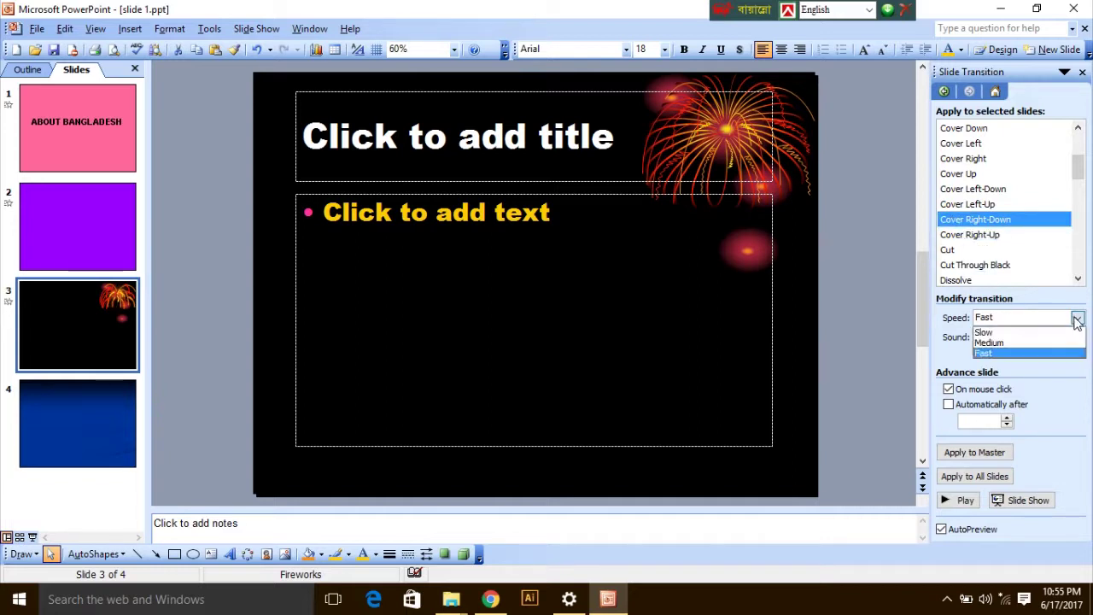
pyautogui.click(1020, 332)
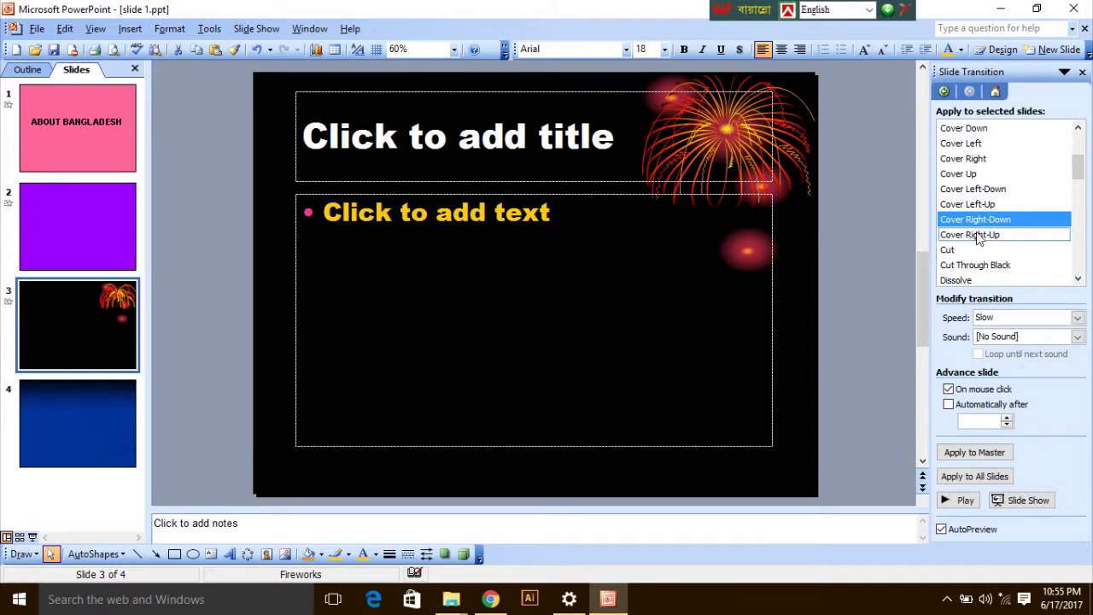
pyautogui.scroll(-1, 971, 242)
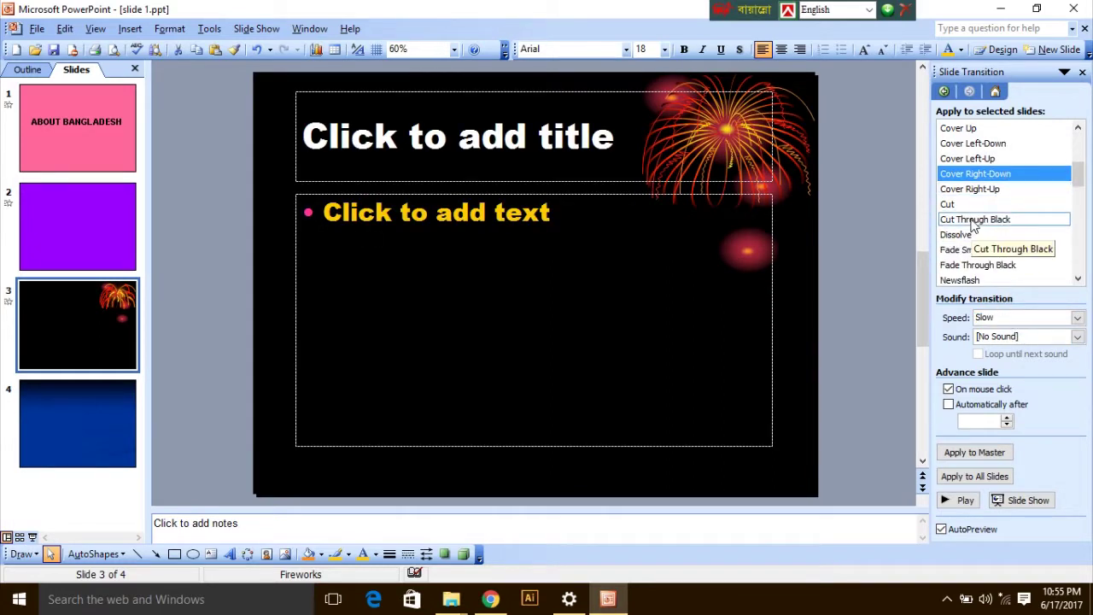
pyautogui.click(965, 252)
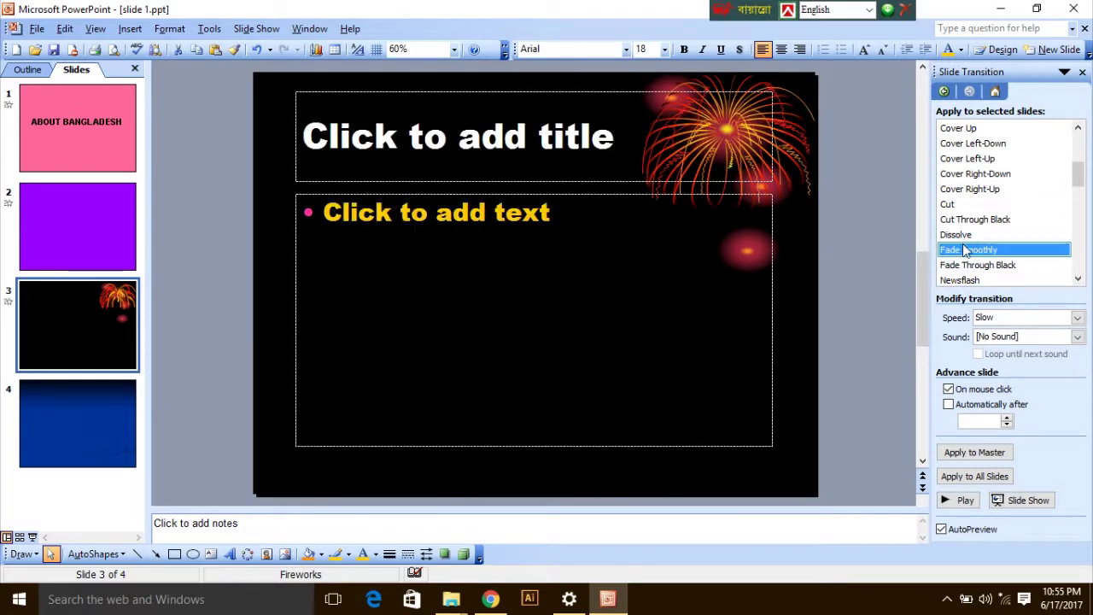
pyautogui.click(963, 236)
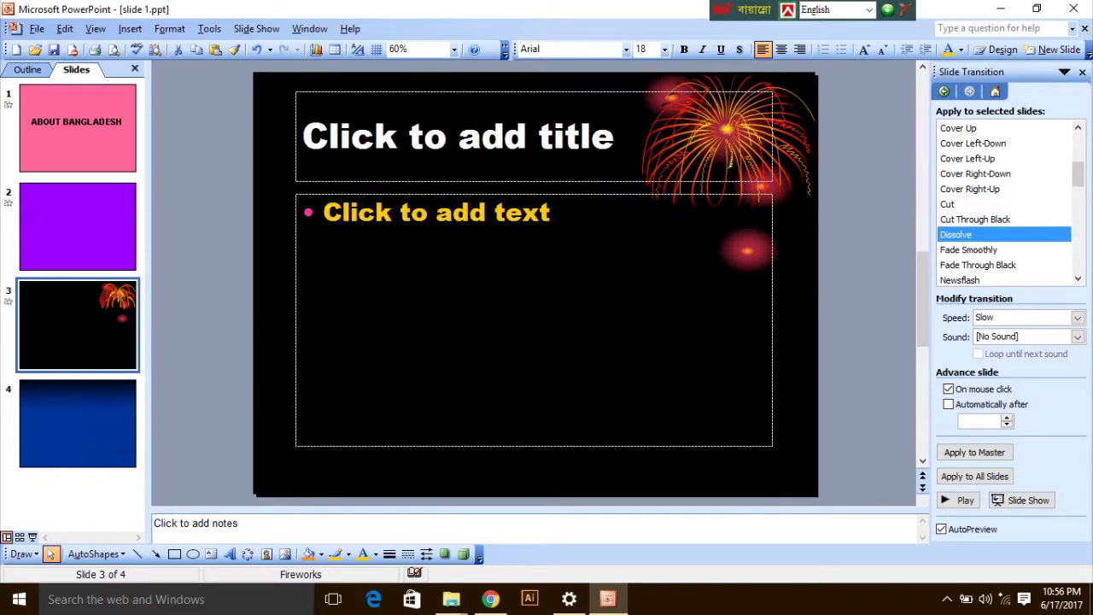
# - Type filler text into slide 3's body box, stretch it upward, and switch to Fade Smoothly
pyautogui.click(482, 213)
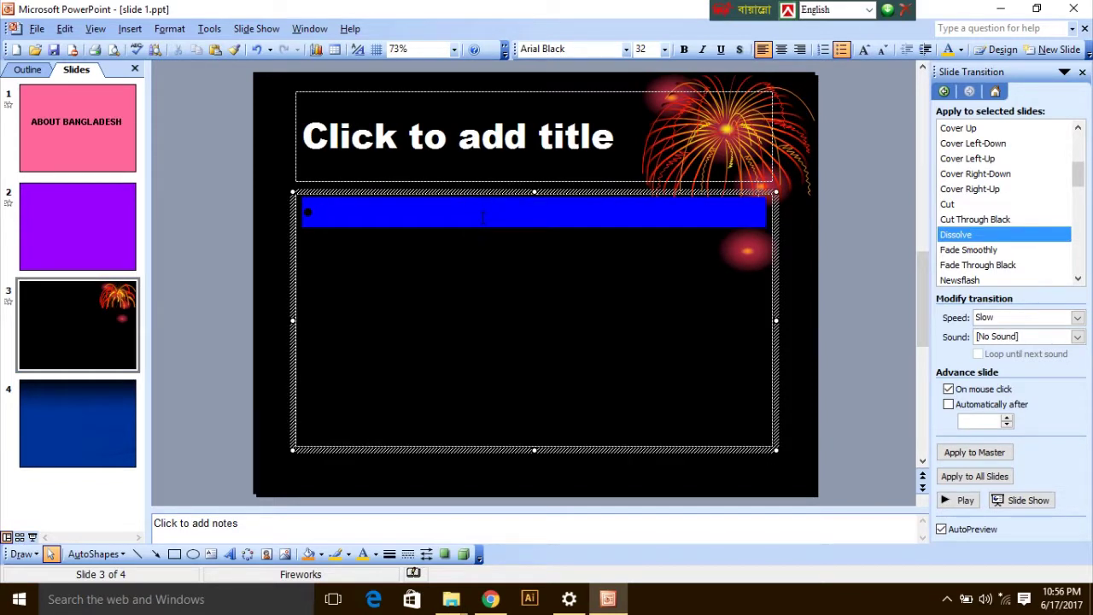
pyautogui.write('sfs')
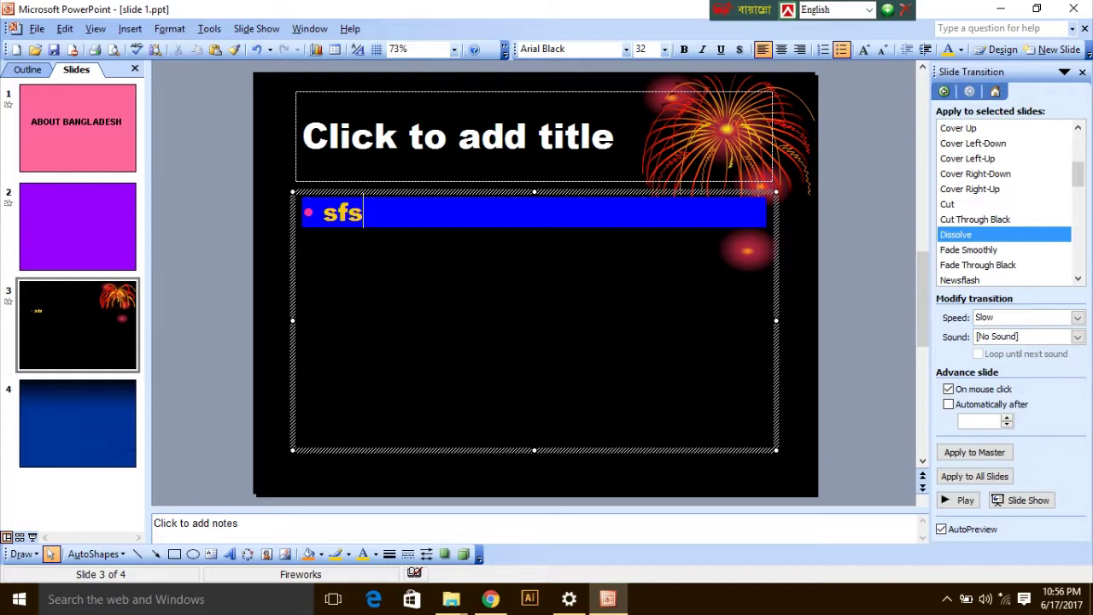
pyautogui.write('sssssssssssssssssssssssssssssssssssssssssssssssssssssssssssssssssss')
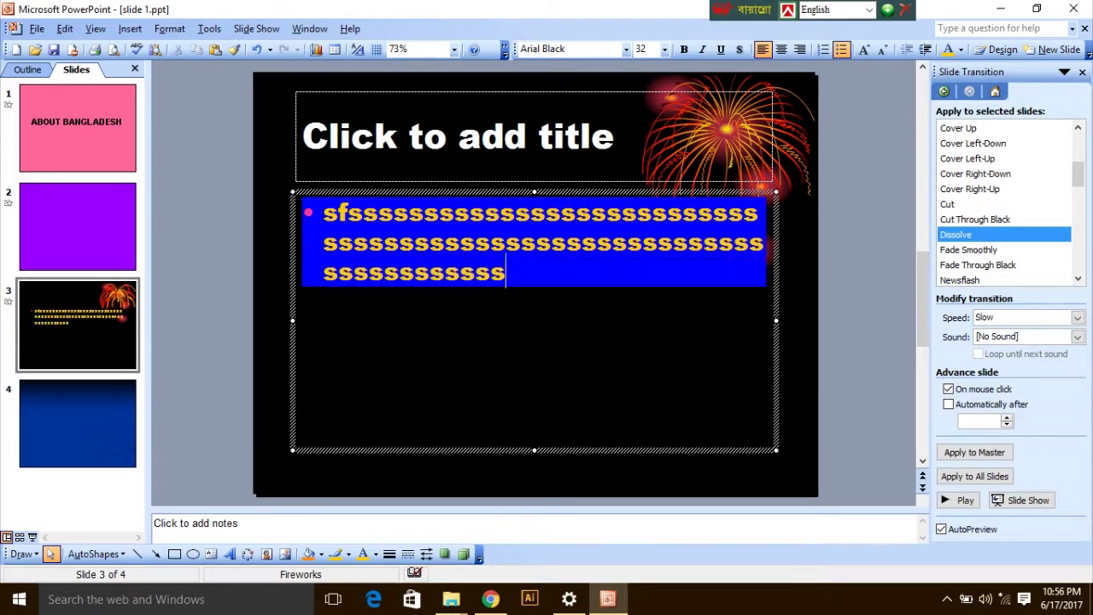
pyautogui.write('ssssssssssssssssssssssssssssssssssssssssssssssssssssssssssssssssssssssssssssssssssss')
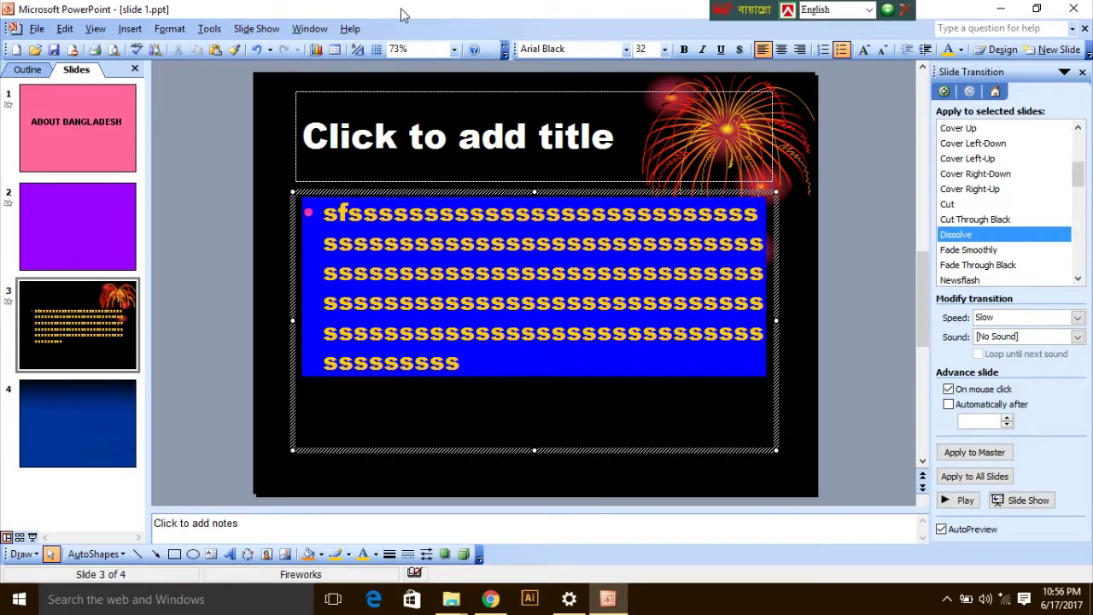
pyautogui.click(477, 90)
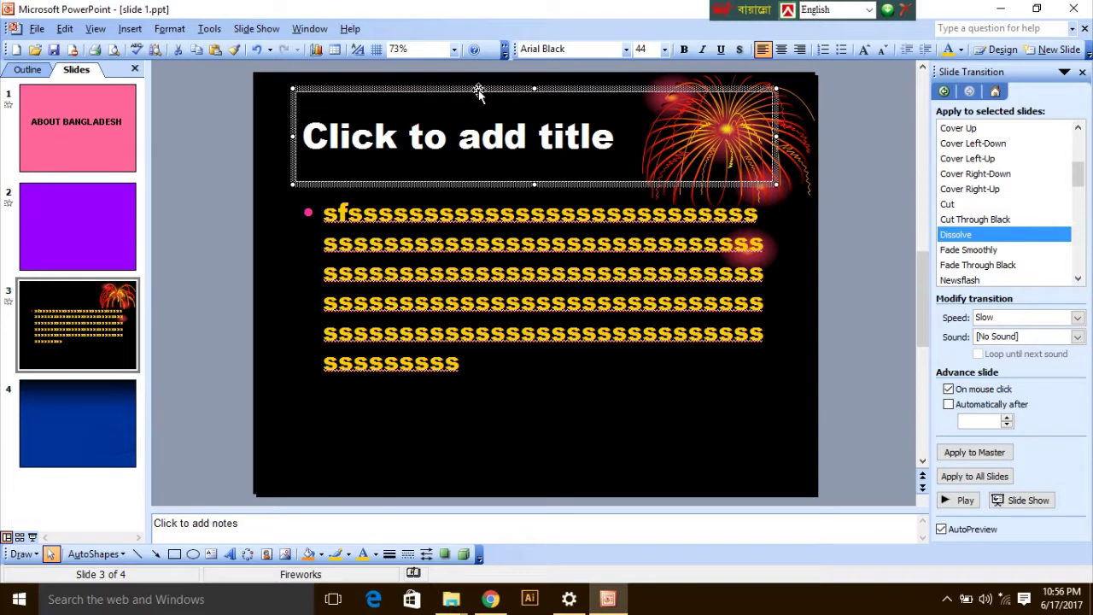
pyautogui.click(479, 220)
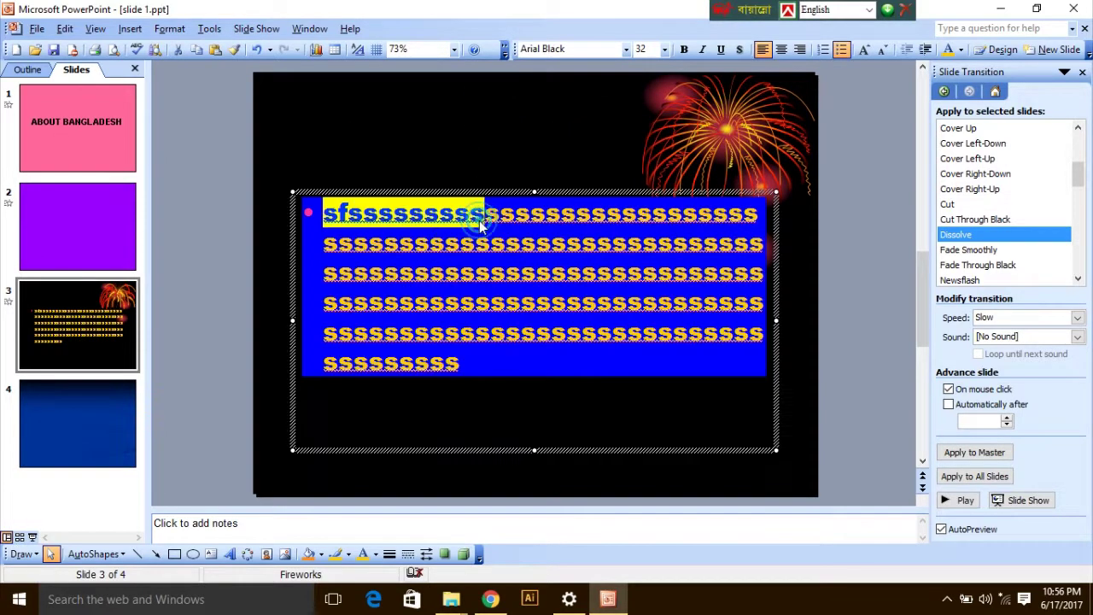
pyautogui.moveTo(534, 192); pyautogui.dragTo(528, 126)
pyautogui.click(974, 249)
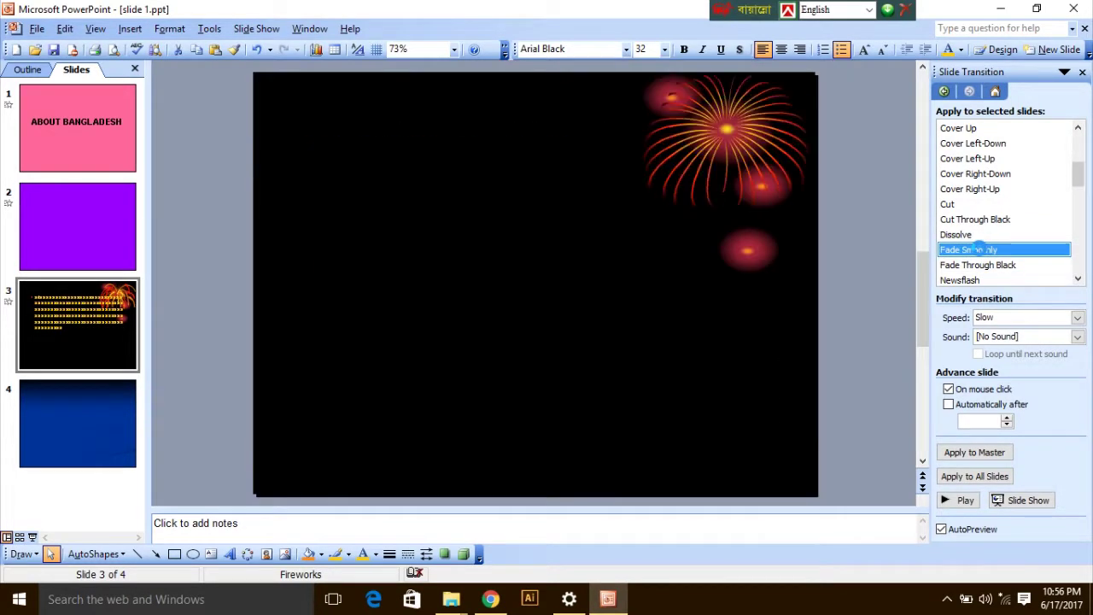
# - Keep Slow speed and try Wedge, Wheel and Wipe Down transitions on slide 3
pyautogui.click(1000, 321)
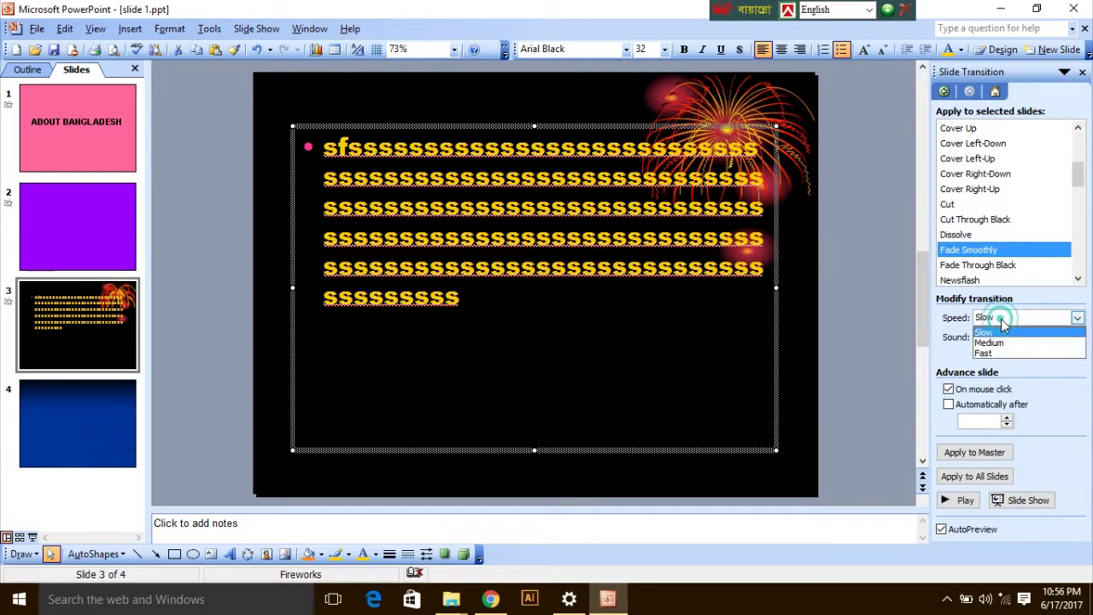
pyautogui.click(1001, 319)
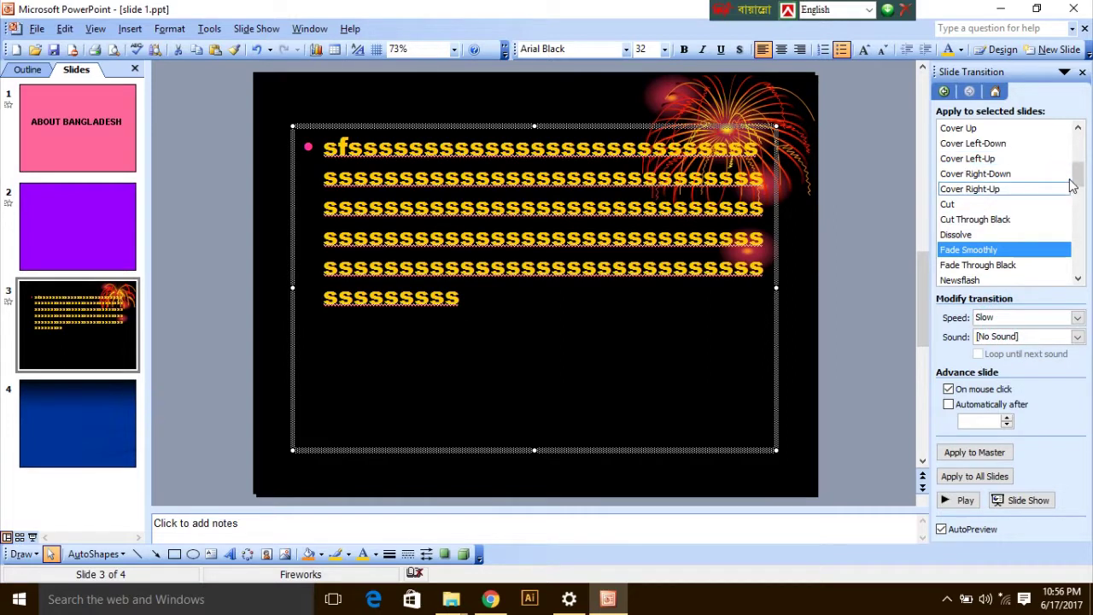
pyautogui.scroll(-8, 1074, 166)
pyautogui.scroll(-3, 999, 205)
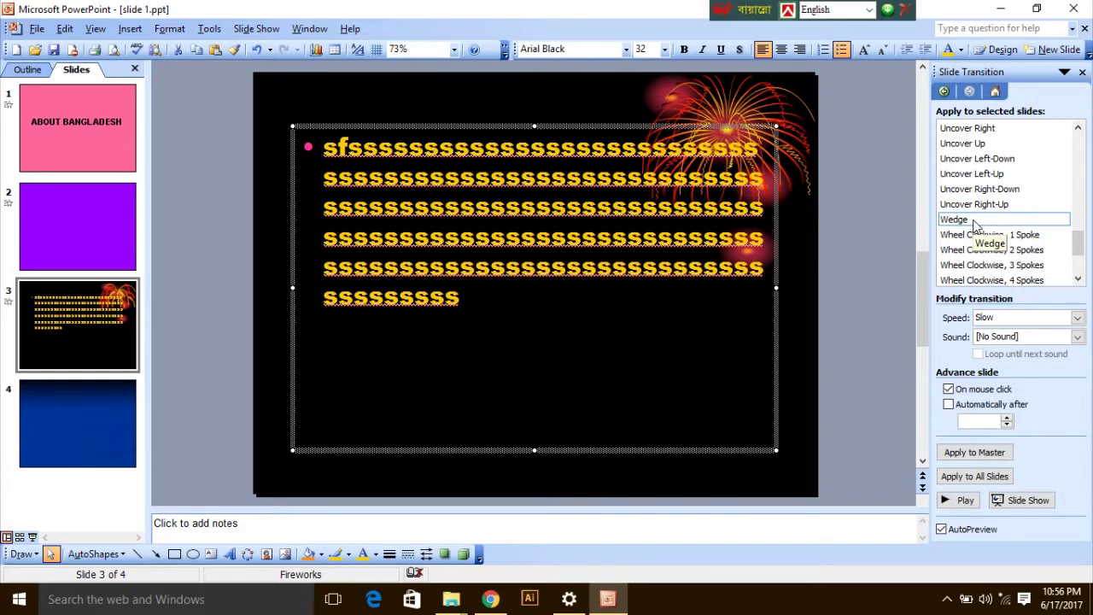
pyautogui.click(975, 224)
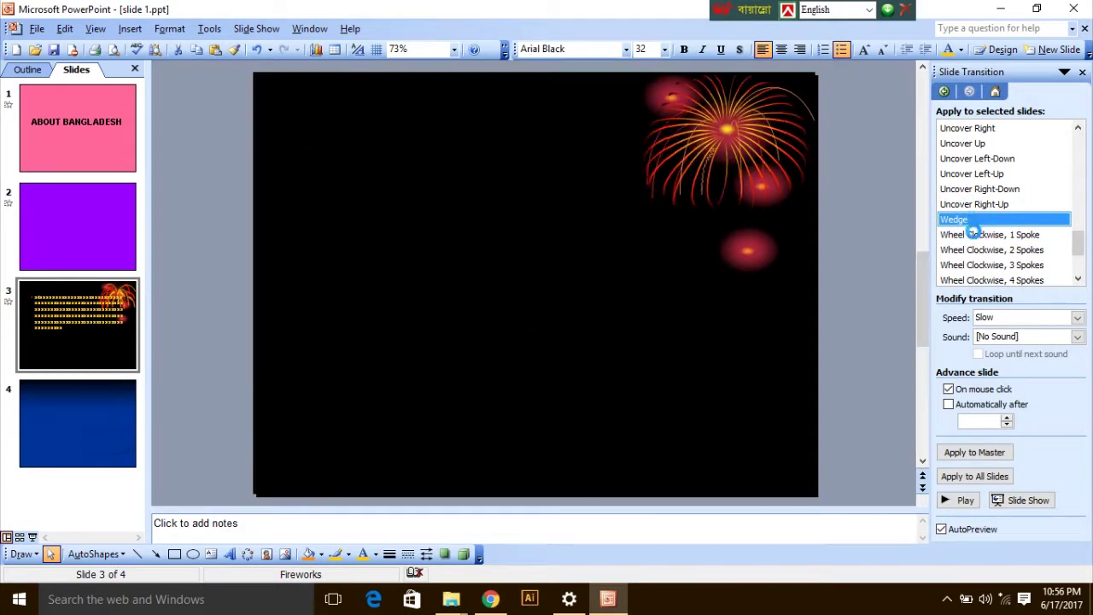
pyautogui.click(974, 247)
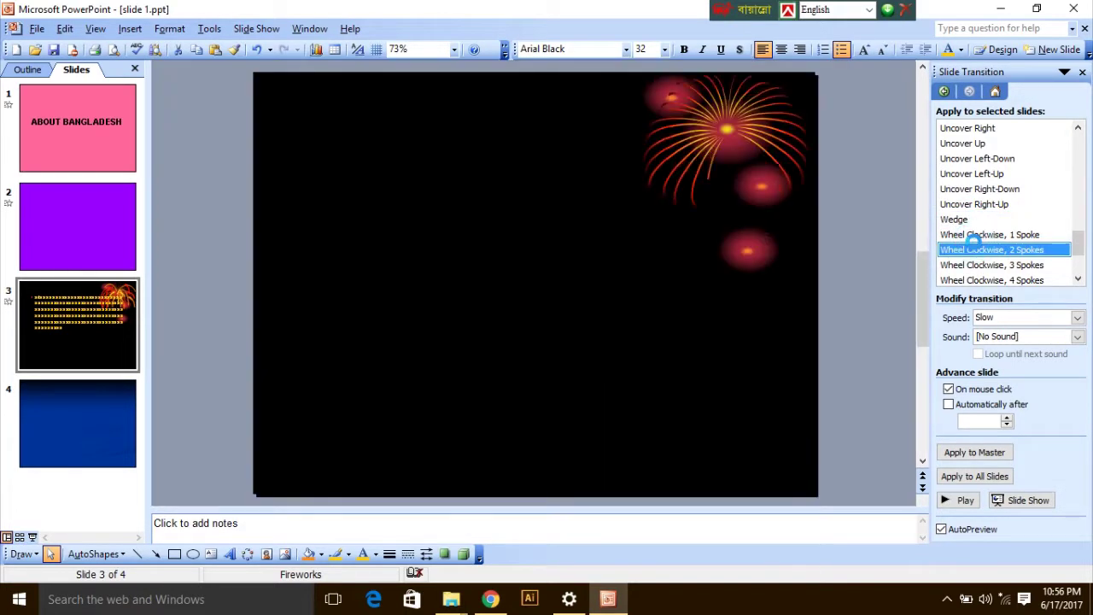
pyautogui.scroll(-2, 978, 230)
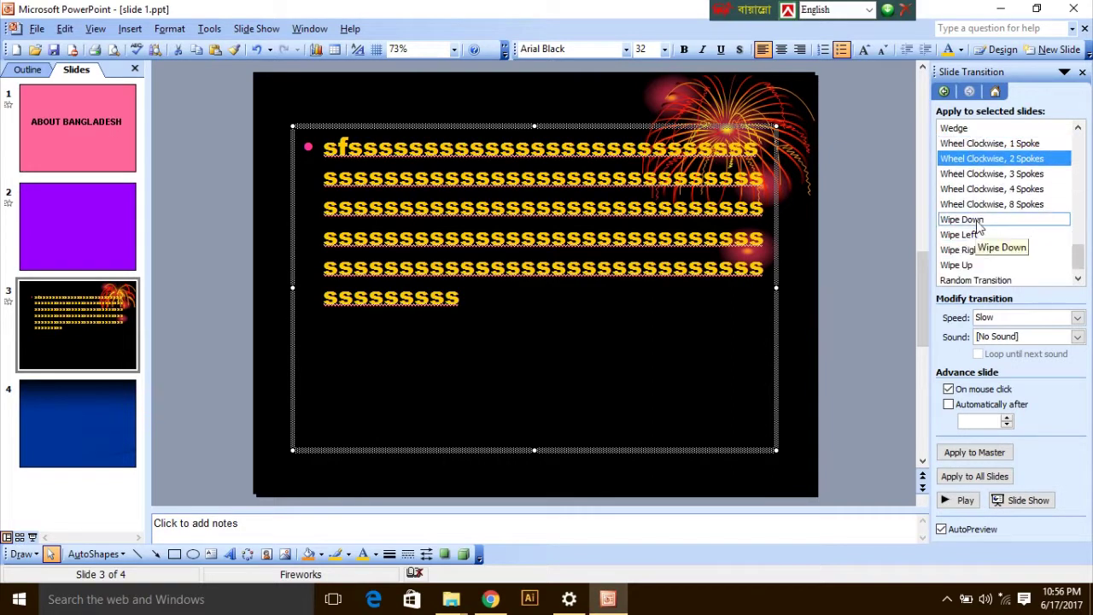
pyautogui.click(968, 221)
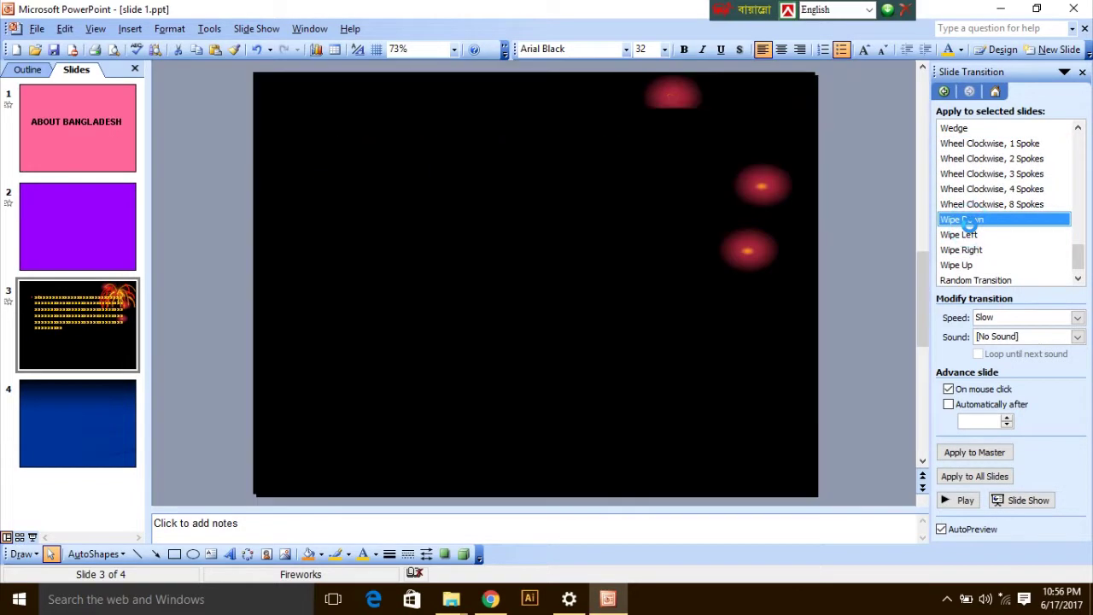
# - After trying Random, set slide 3's transition to Box Out and apply it to the master
pyautogui.click(974, 280)
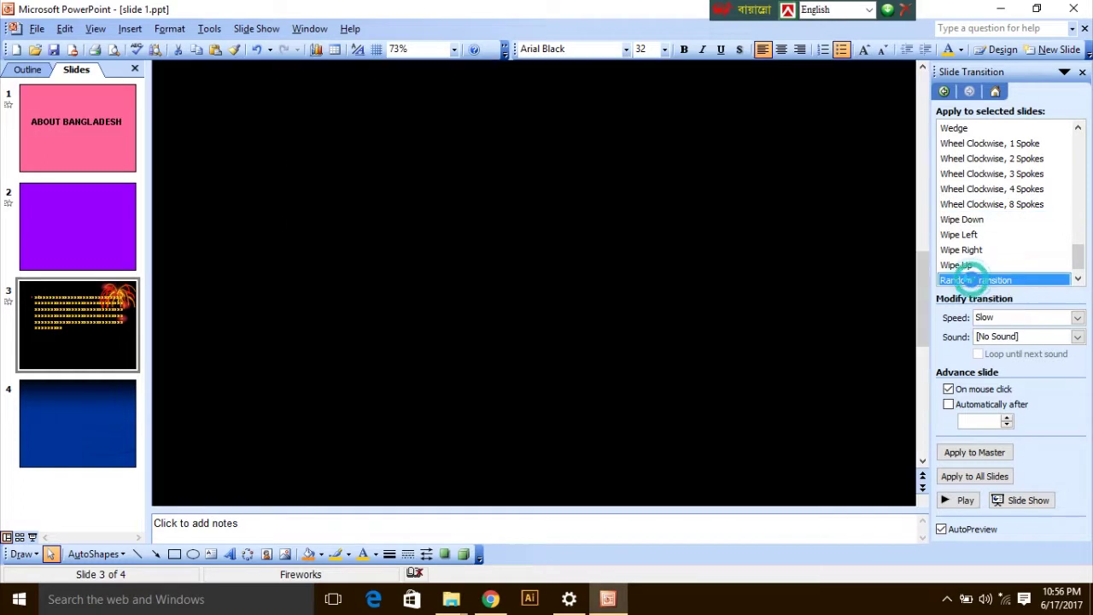
pyautogui.scroll(-1, 986, 248)
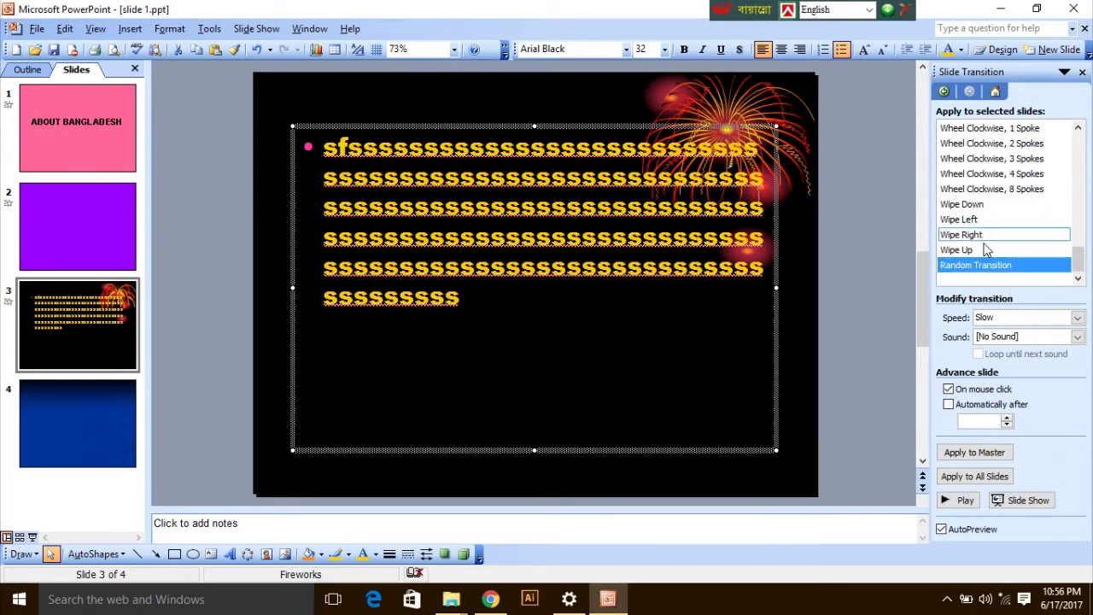
pyautogui.scroll(5, 990, 244)
pyautogui.scroll(8, 998, 215)
pyautogui.scroll(2, 1003, 166)
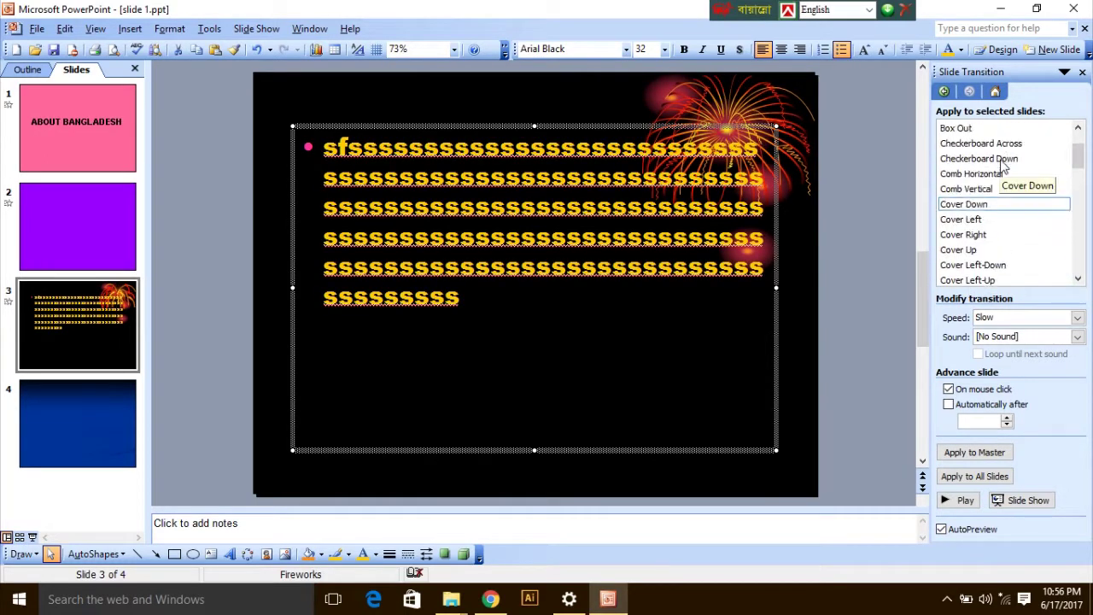
pyautogui.scroll(4, 1003, 166)
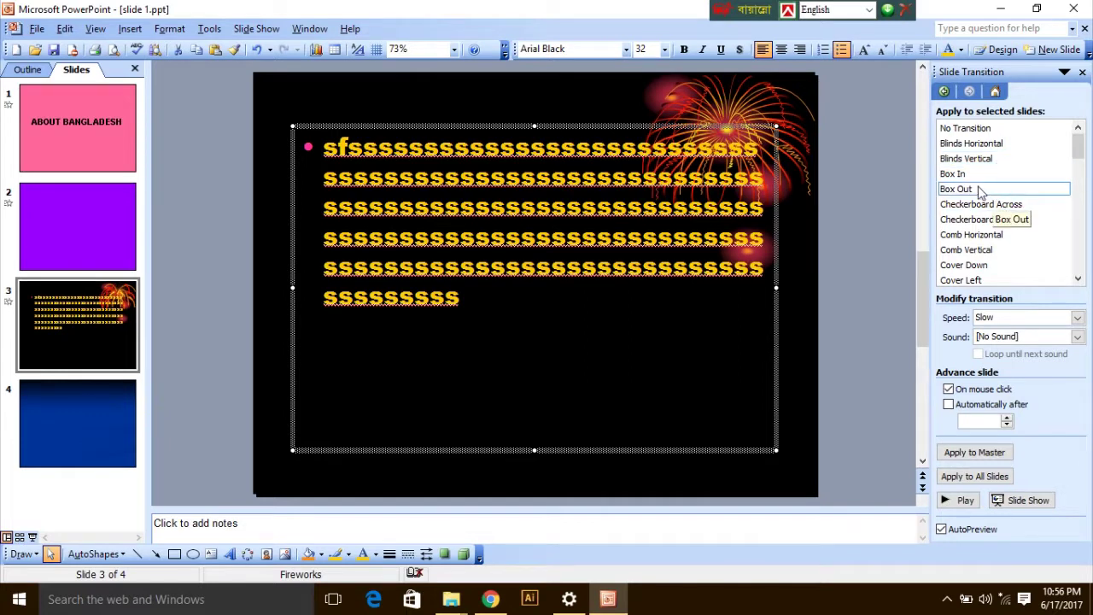
pyautogui.click(978, 189)
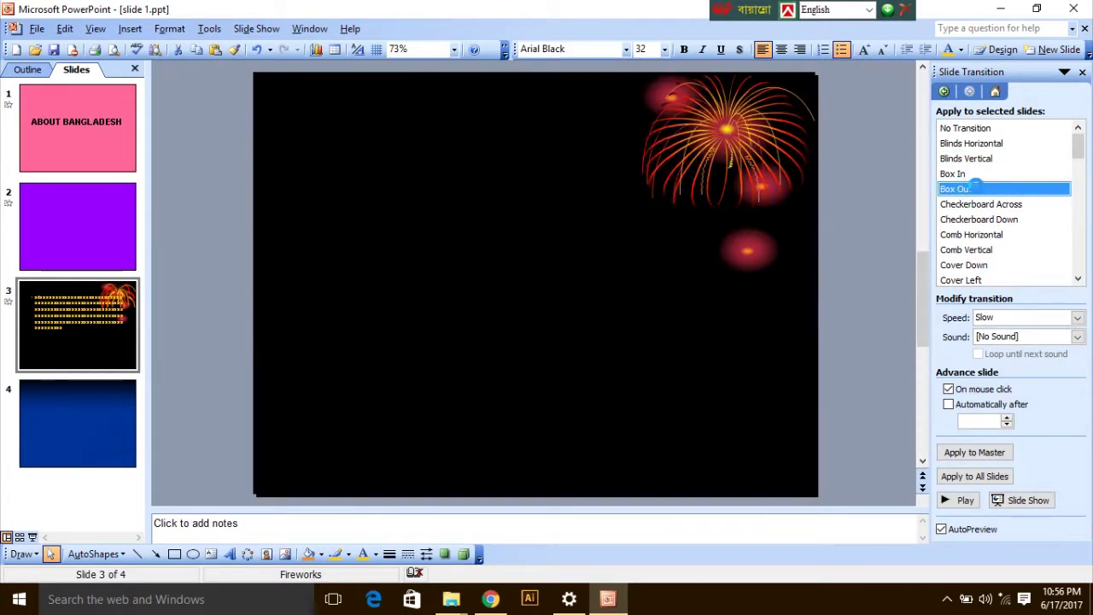
pyautogui.click(970, 454)
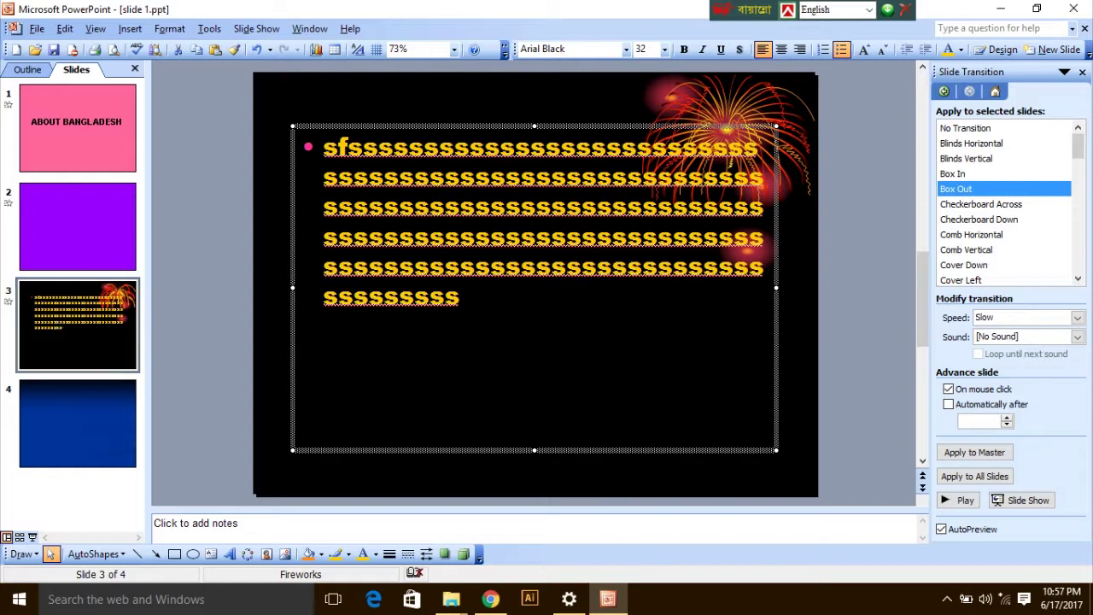
# - Preview slide 3's Box Out transition and select all six lines of its text
pyautogui.click(322, 140)
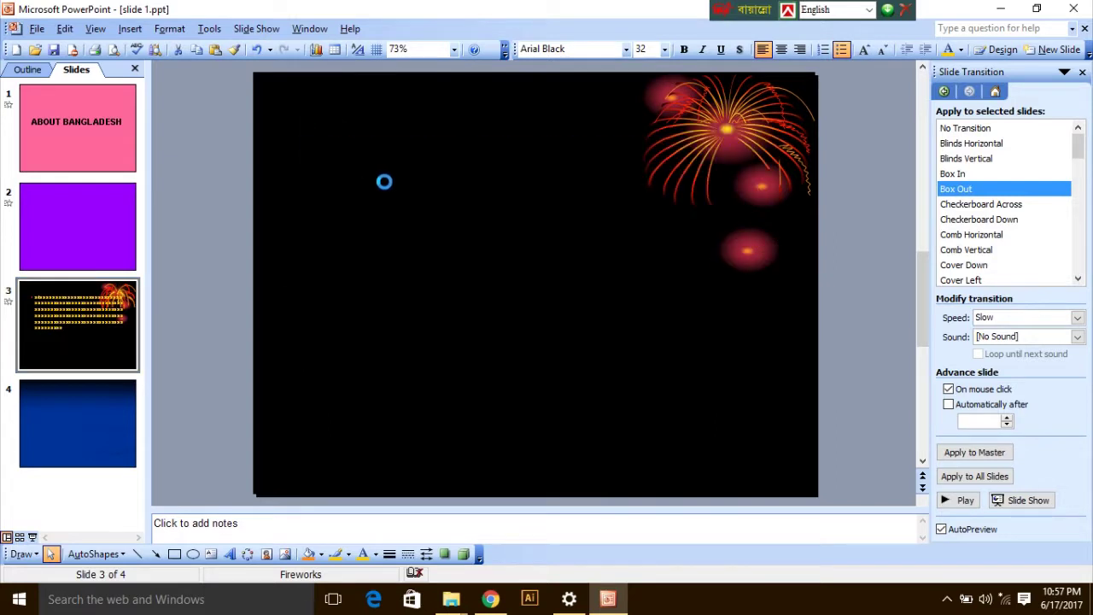
pyautogui.click(331, 148)
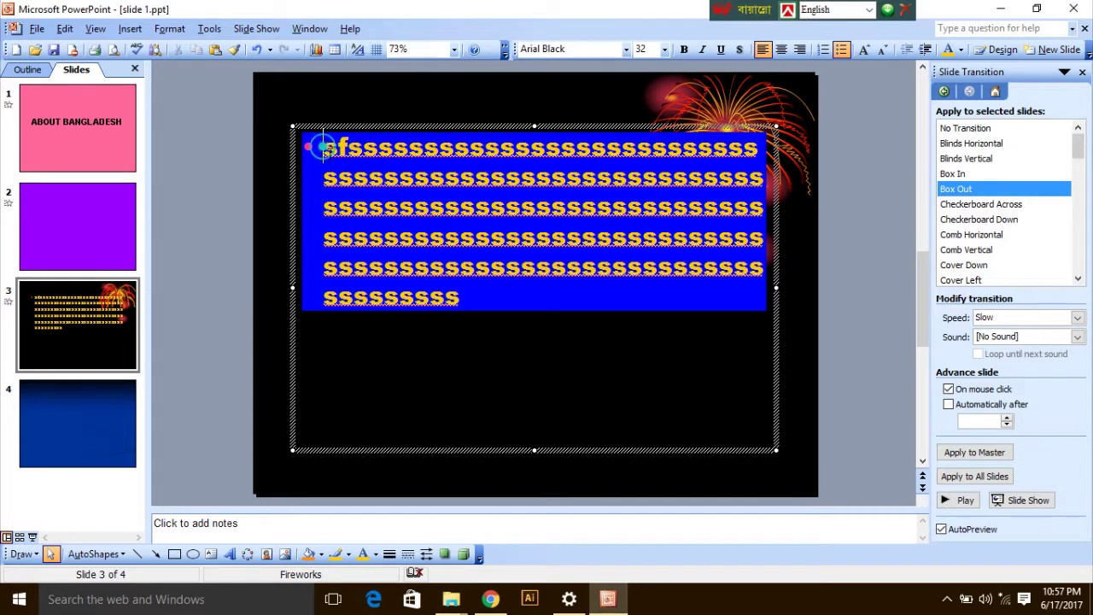
pyautogui.moveTo(332, 148); pyautogui.dragTo(496, 293)
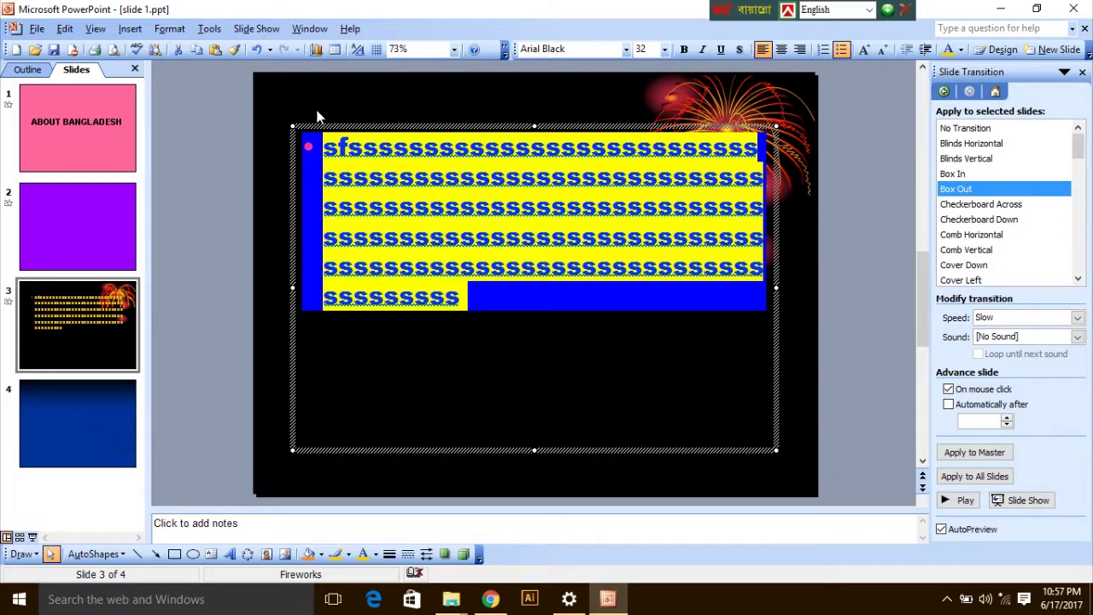
pyautogui.click(262, 30)
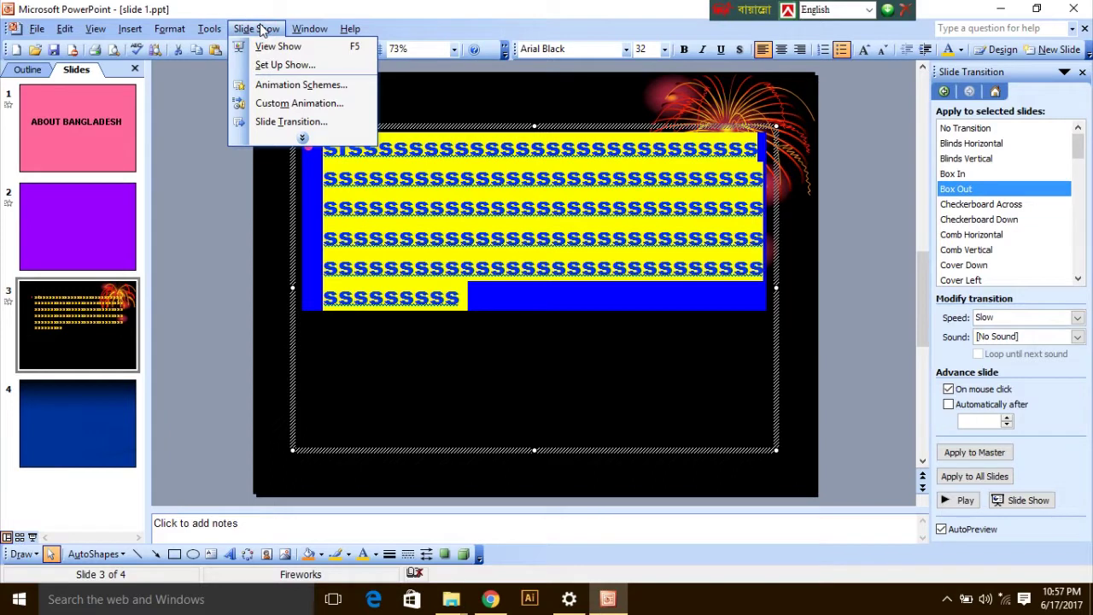
# - In Custom Animation, add a Diamond entrance to slide 3's text, then remove it
pyautogui.click(304, 106)
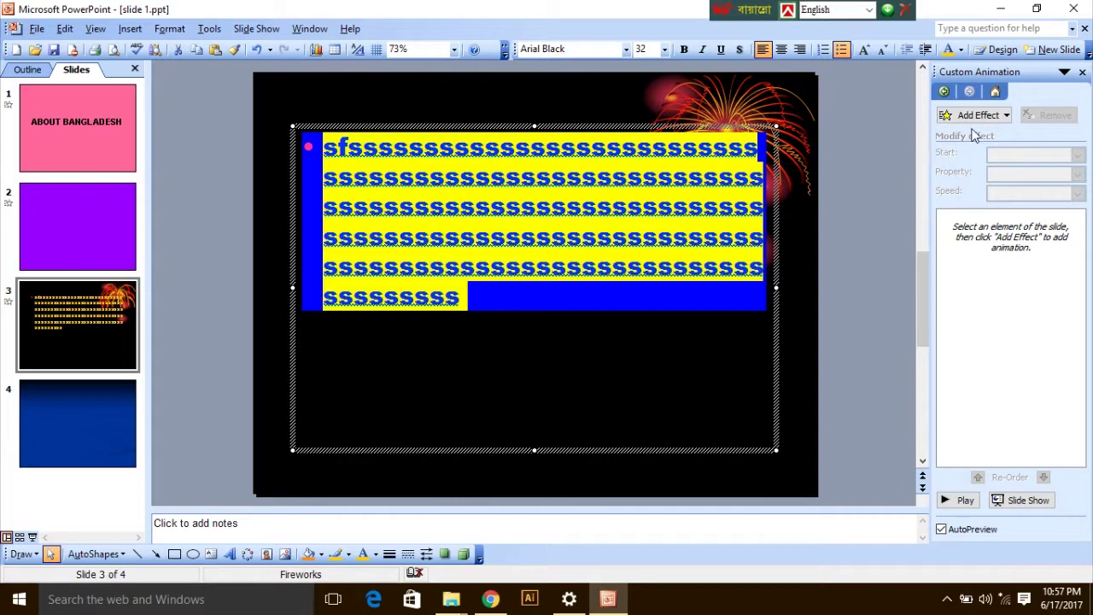
pyautogui.click(1005, 116)
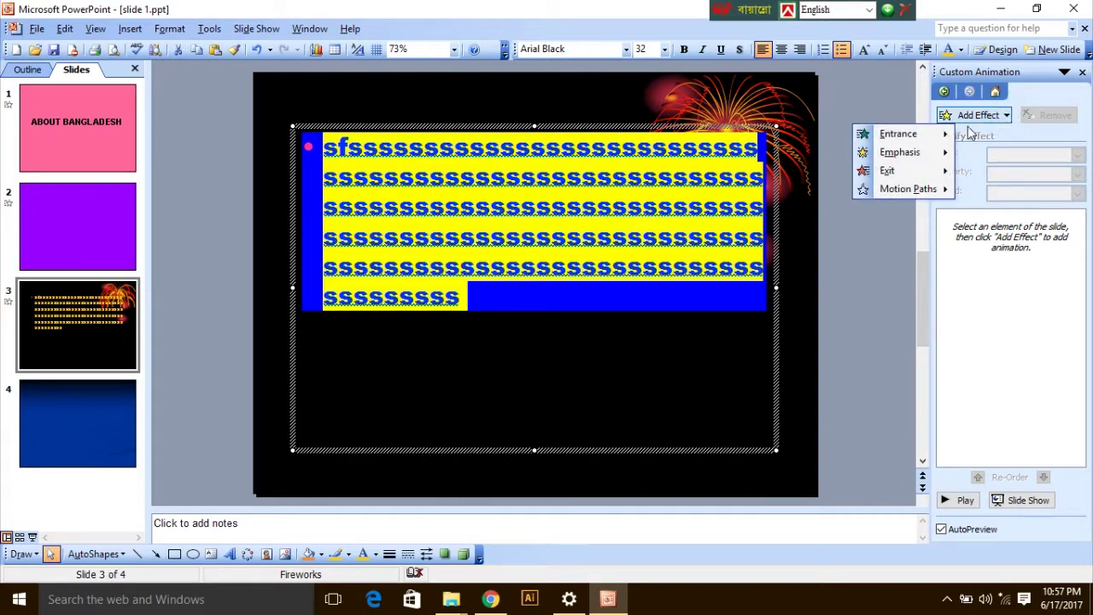
pyautogui.moveTo(908, 142)
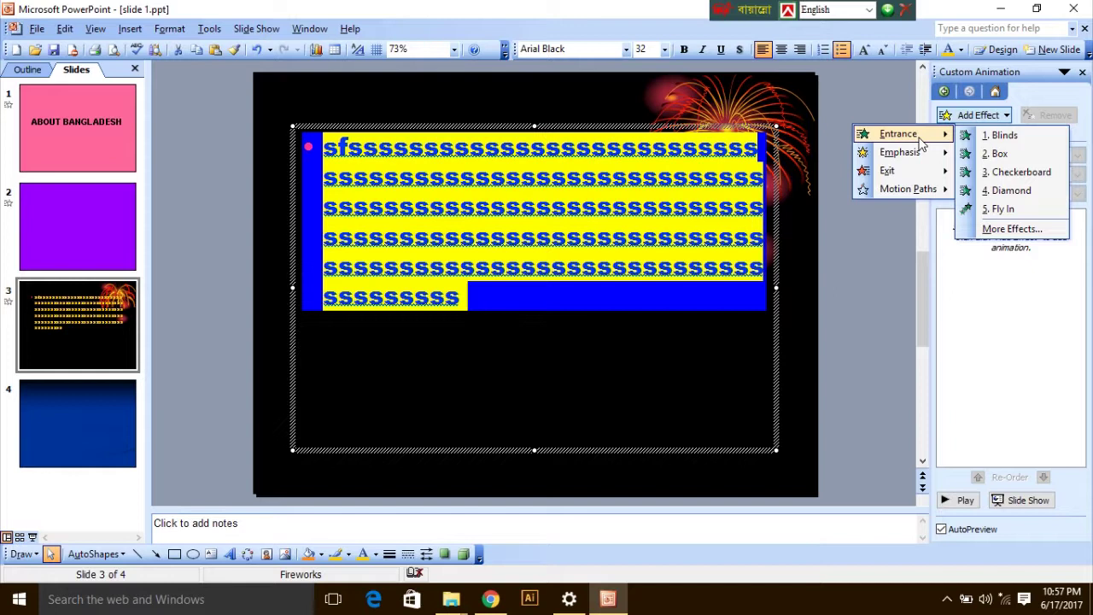
pyautogui.click(1008, 190)
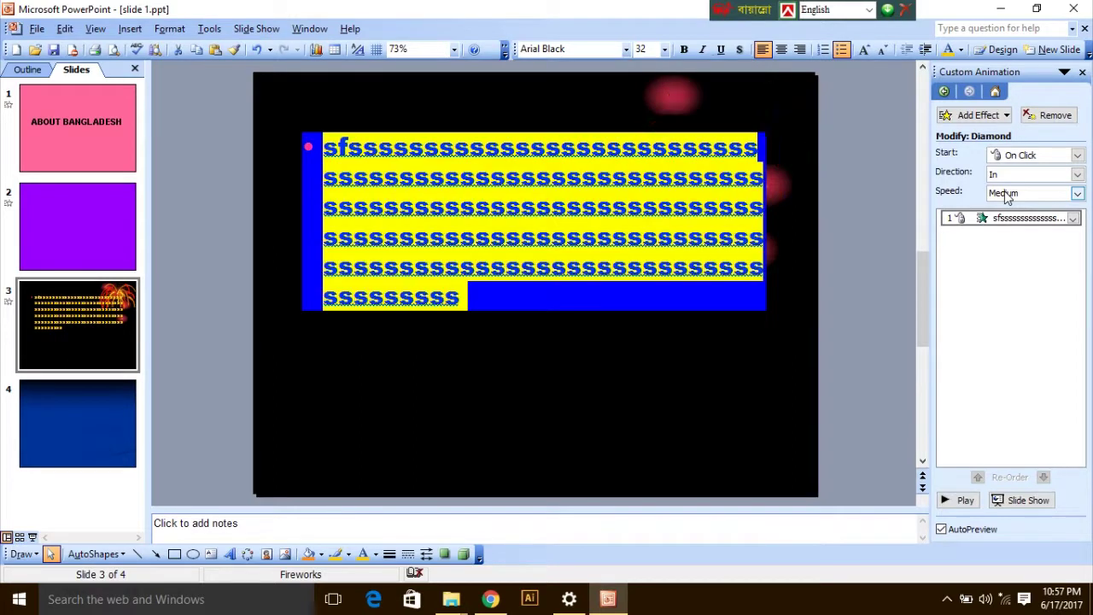
pyautogui.click(1056, 115)
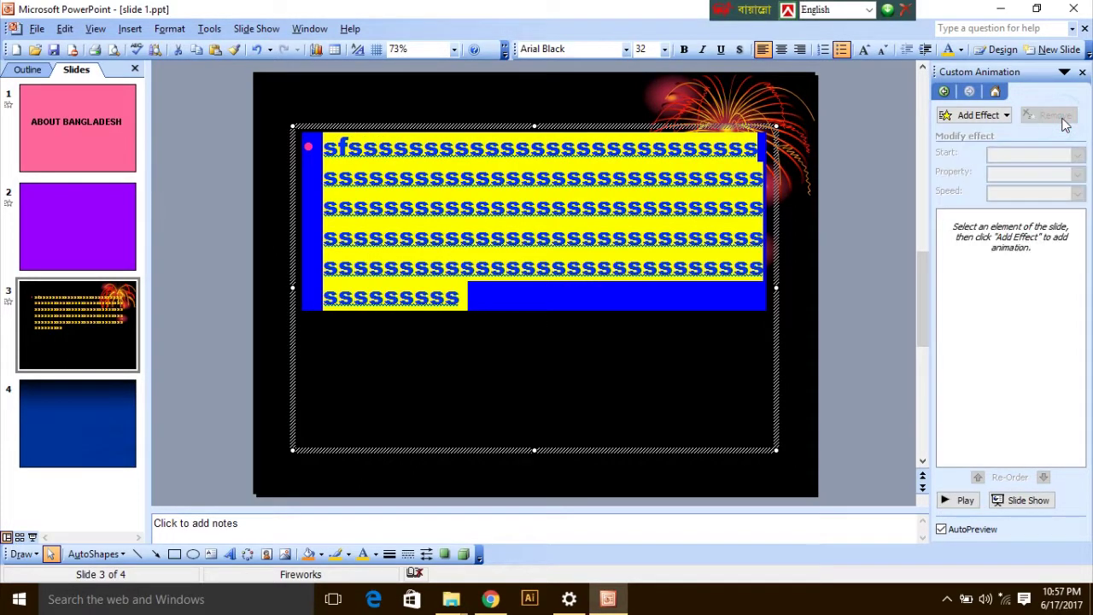
# - Give slide 3's text a Spin emphasis starting After Previous at Slow speed
pyautogui.click(1008, 117)
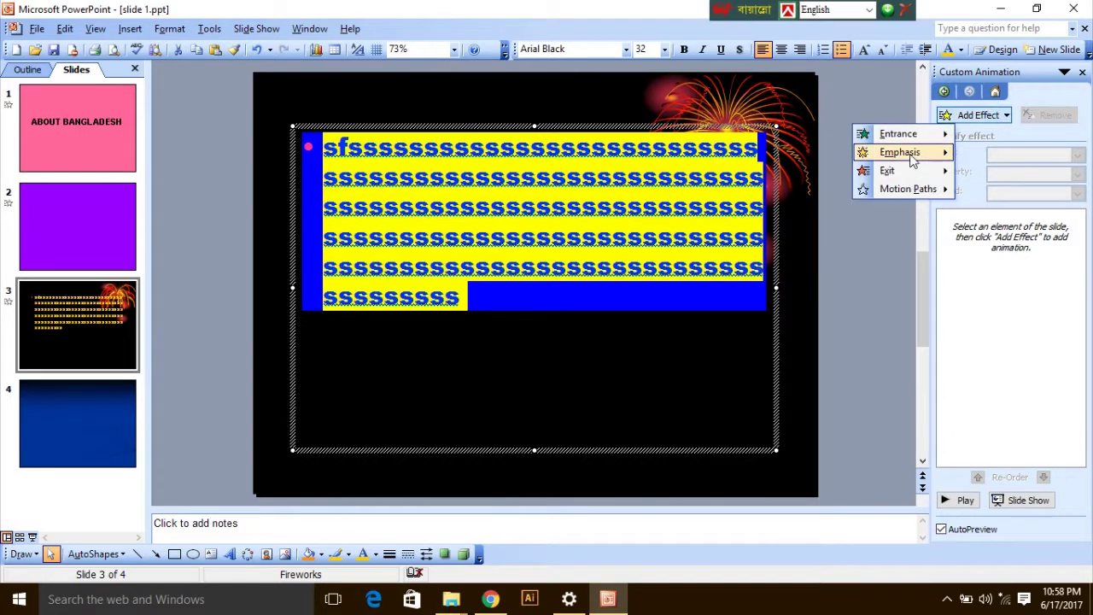
pyautogui.moveTo(909, 154)
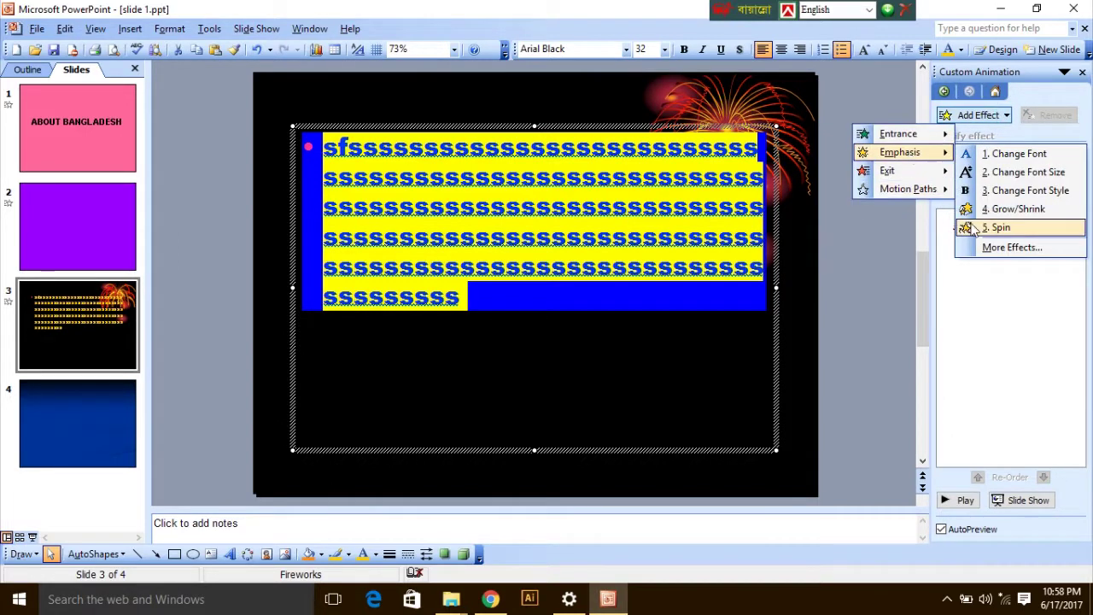
pyautogui.click(999, 227)
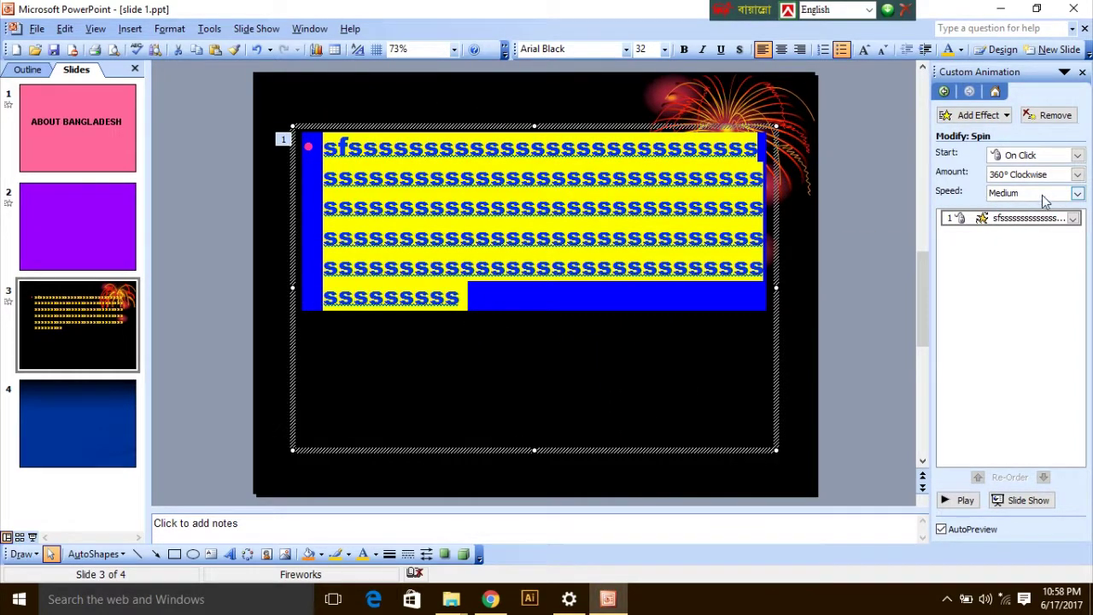
pyautogui.click(1078, 155)
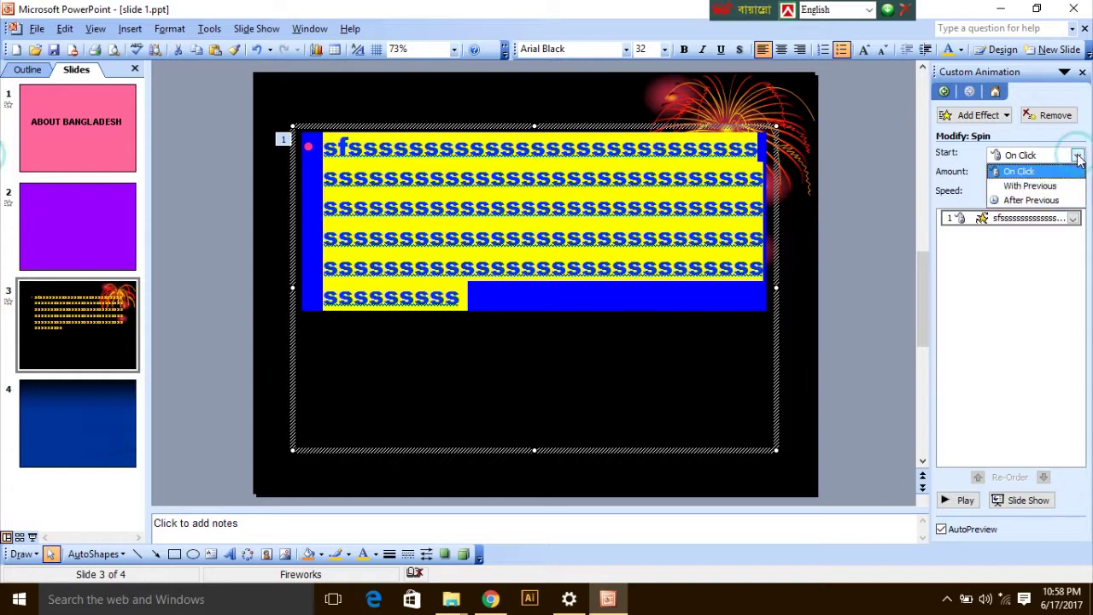
pyautogui.click(1033, 200)
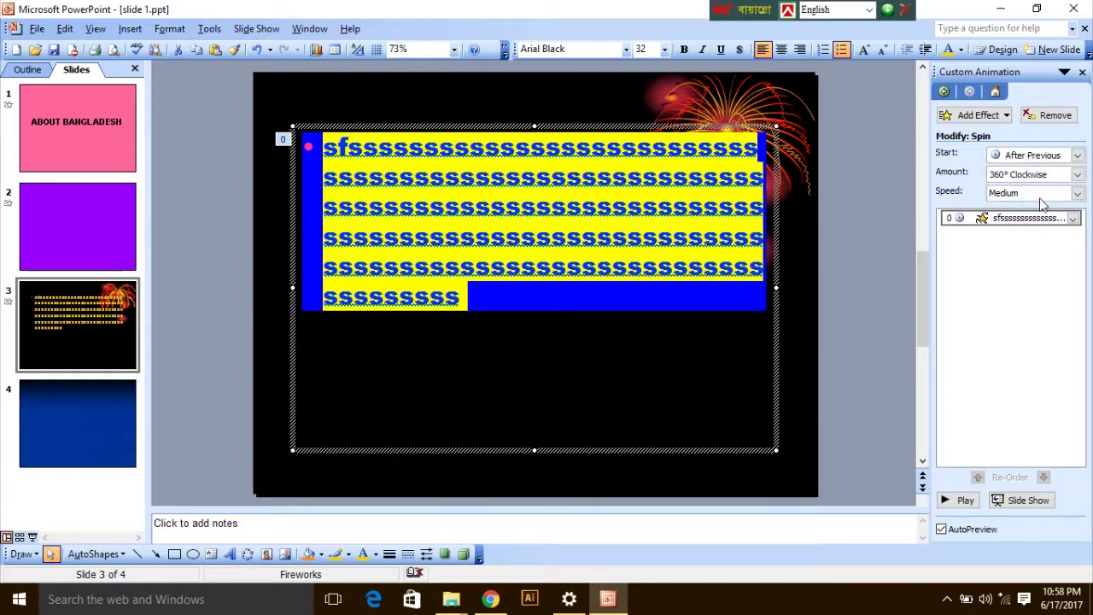
pyautogui.click(1078, 193)
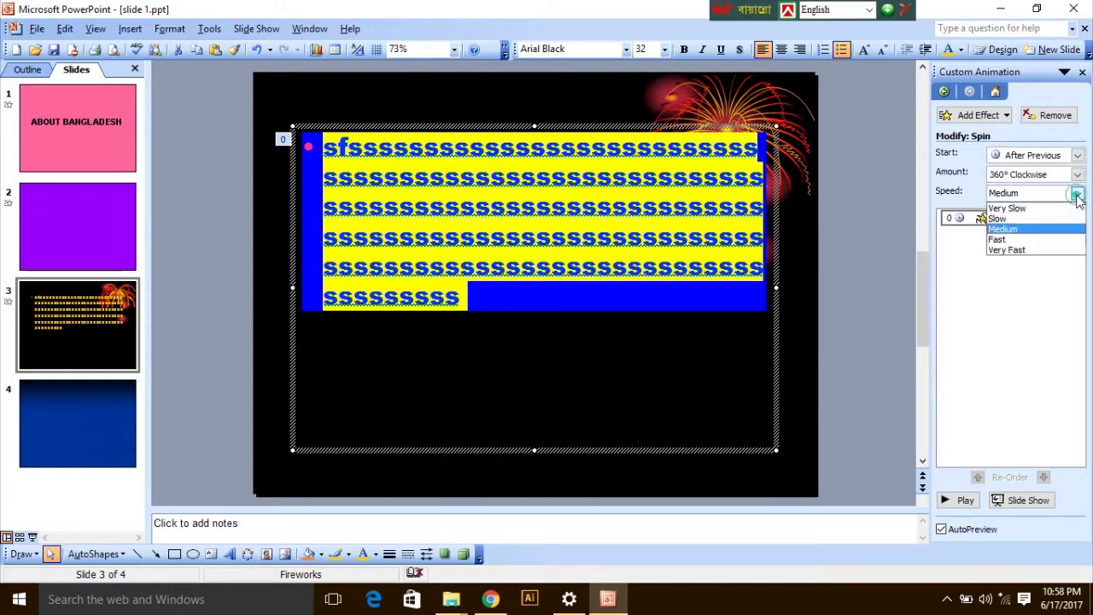
pyautogui.click(1025, 218)
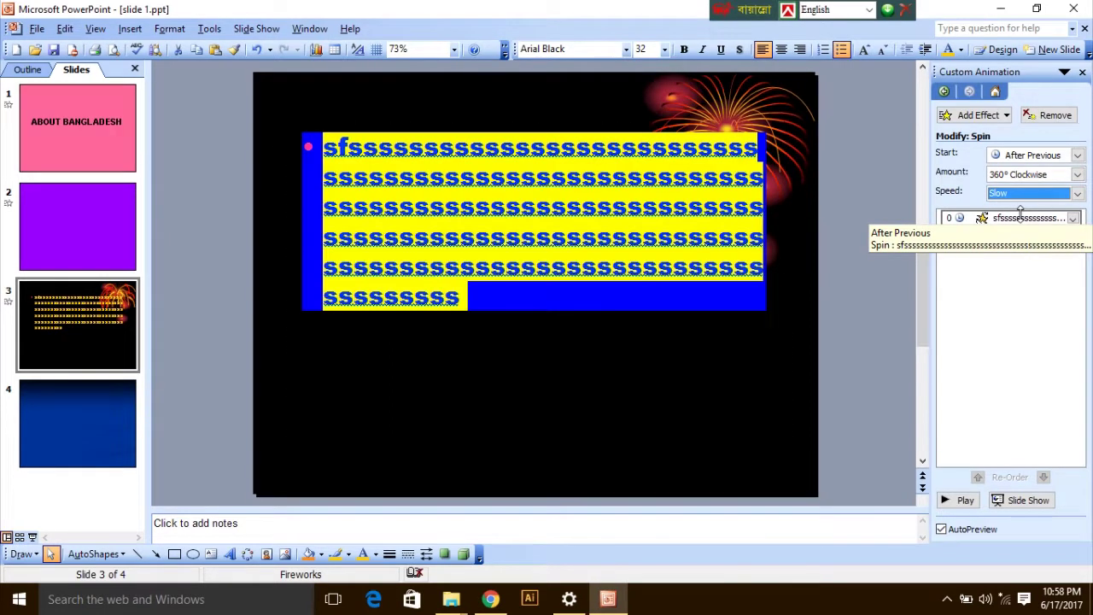
# - On slide 4, type the title 'The Man is sick' and select the empty body placeholder
pyautogui.click(57, 424)
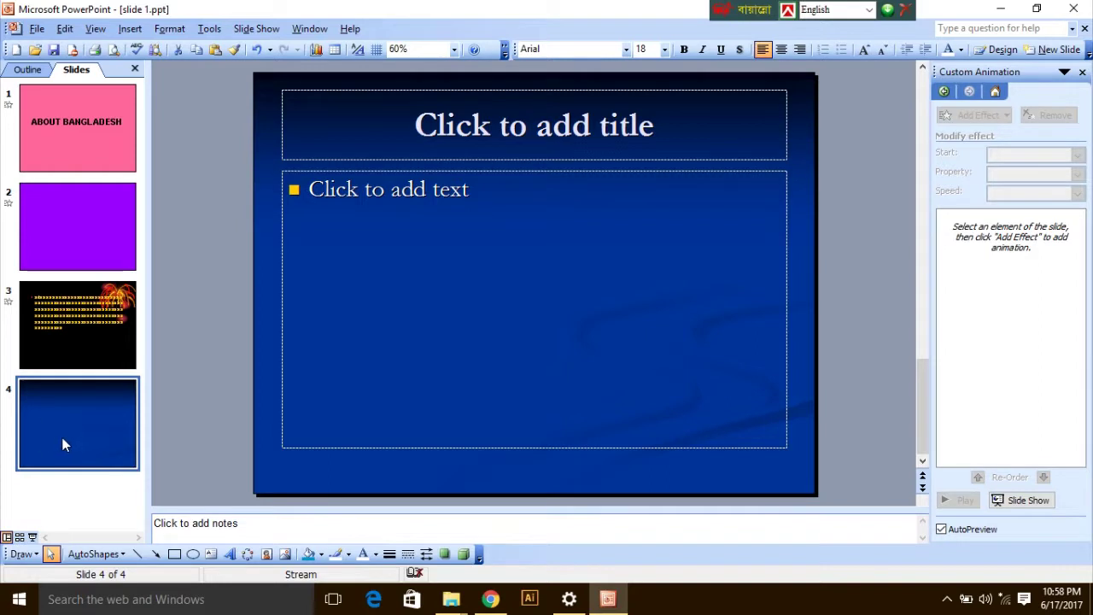
pyautogui.click(1053, 76)
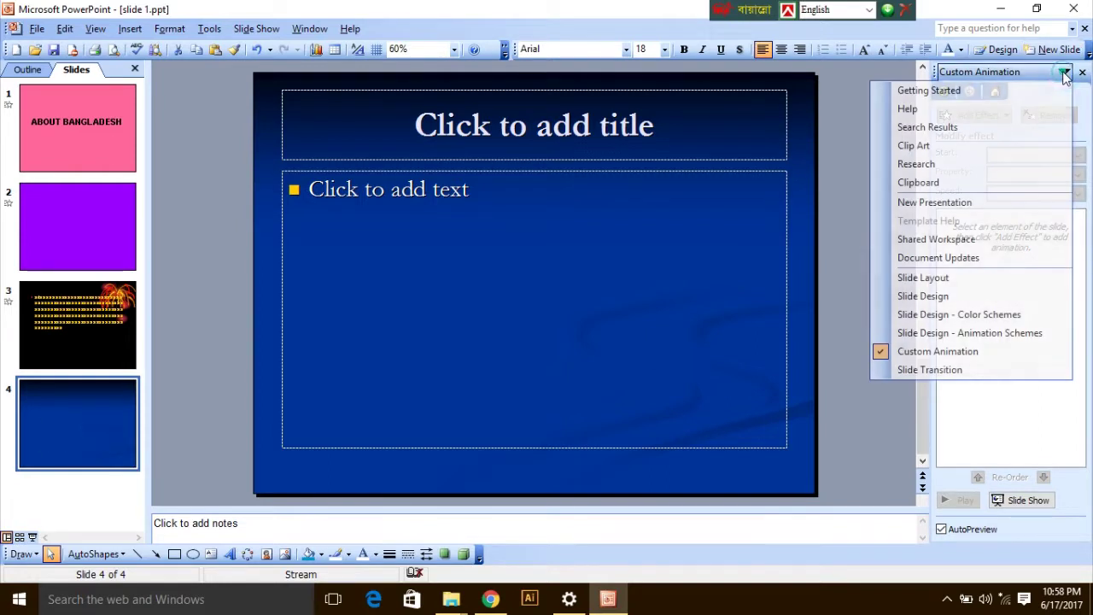
pyautogui.click(856, 95)
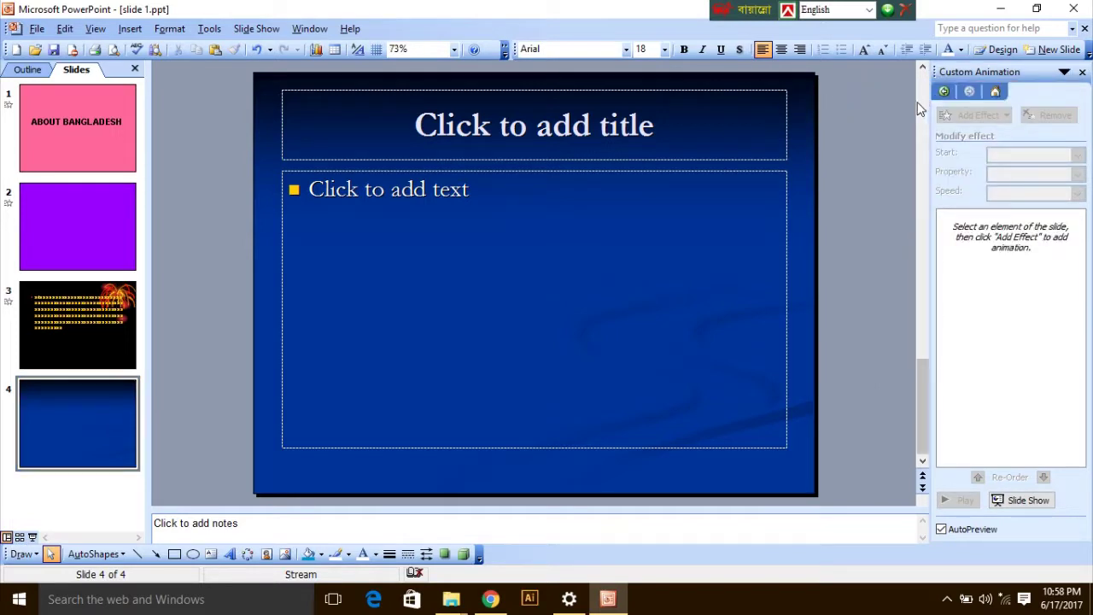
pyautogui.click(616, 117)
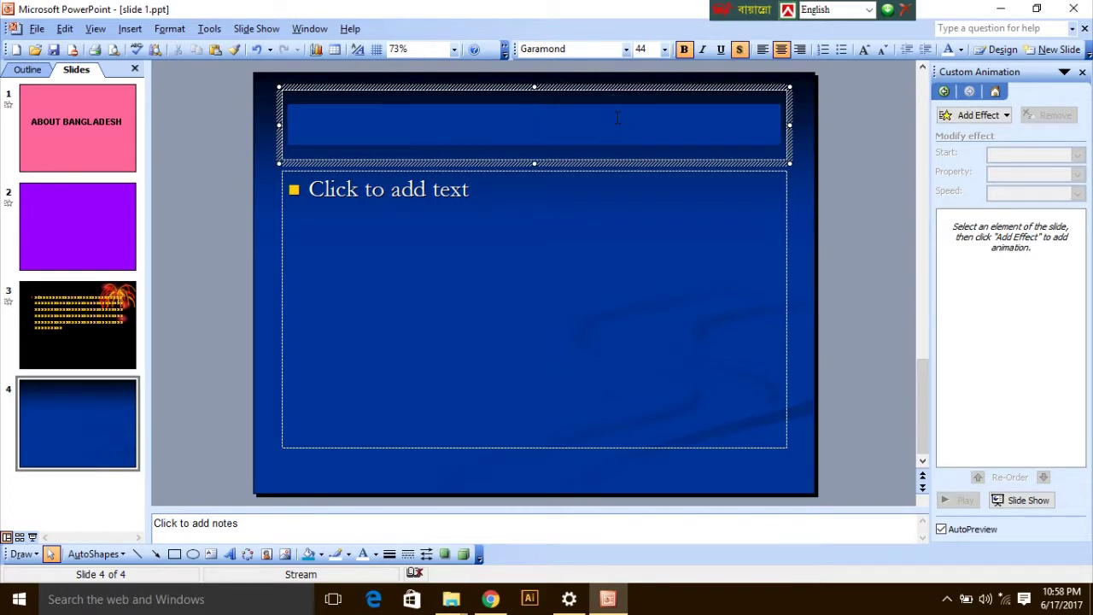
pyautogui.write('The ')
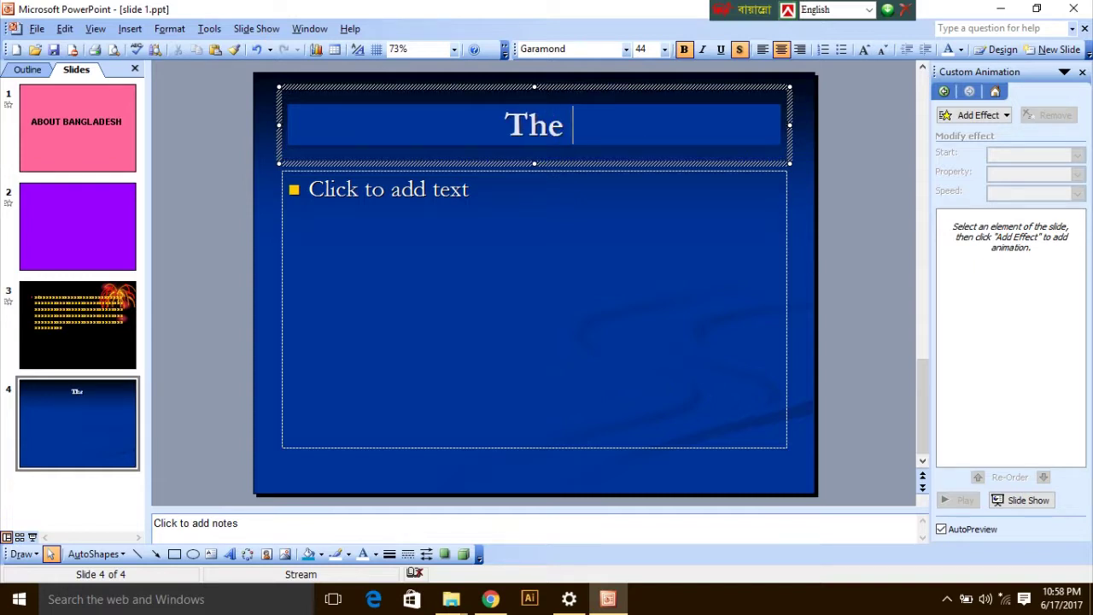
pyautogui.write('Man ')
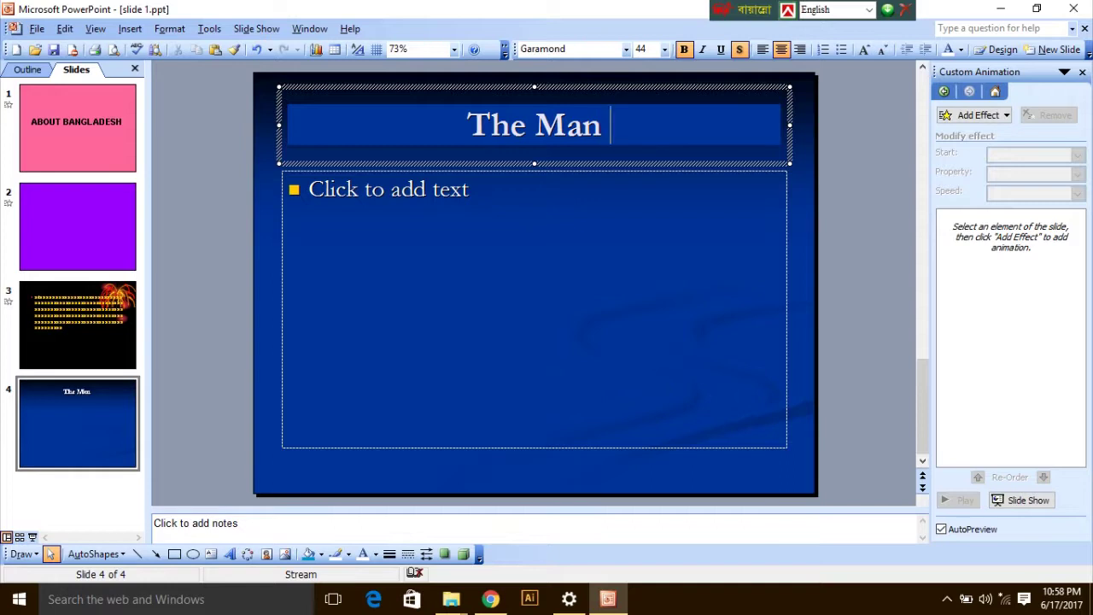
pyautogui.write('I')
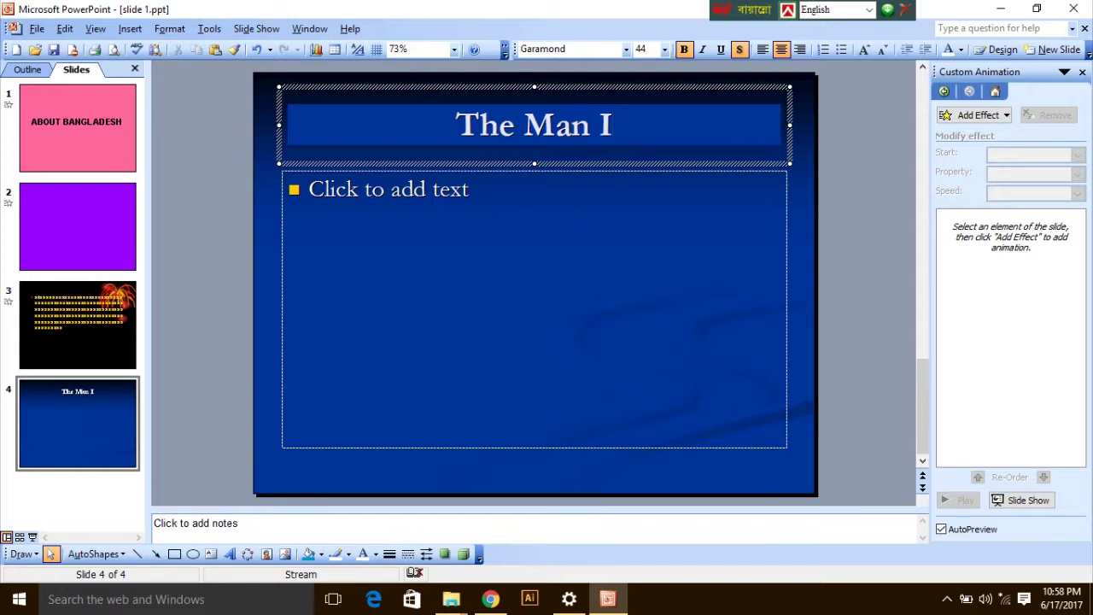
pyautogui.press('BackSpace')
pyautogui.write('i')
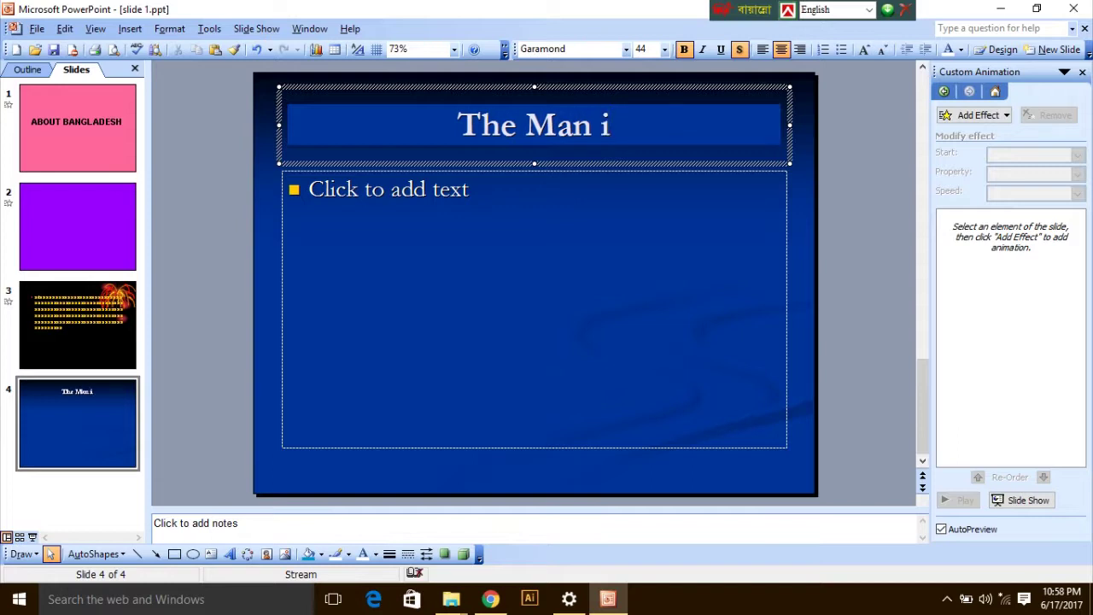
pyautogui.write('s sick')
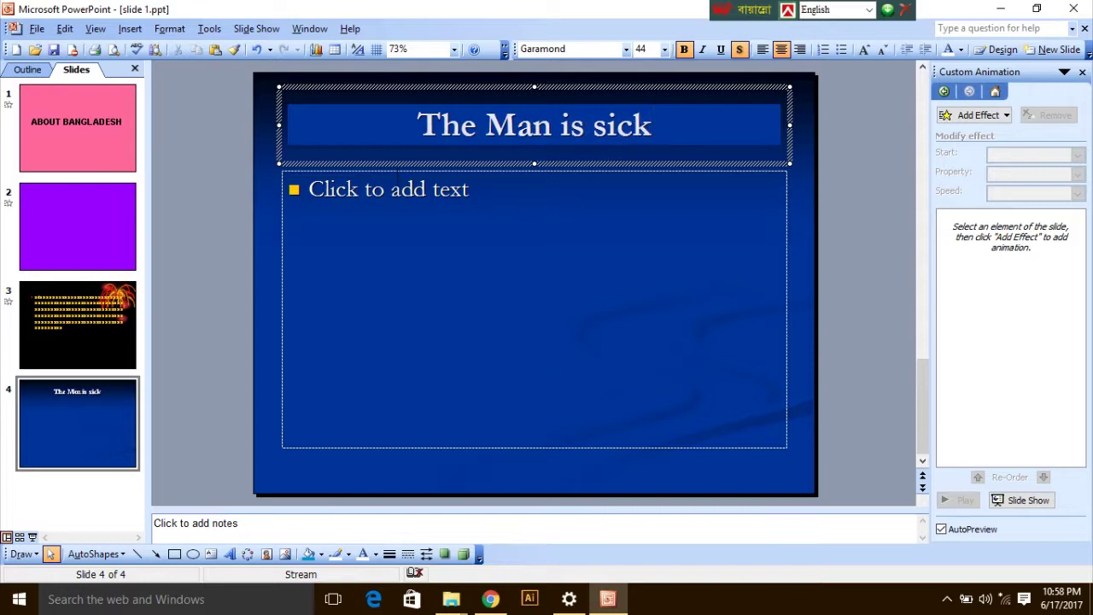
pyautogui.click(397, 176)
pyautogui.click(384, 170)
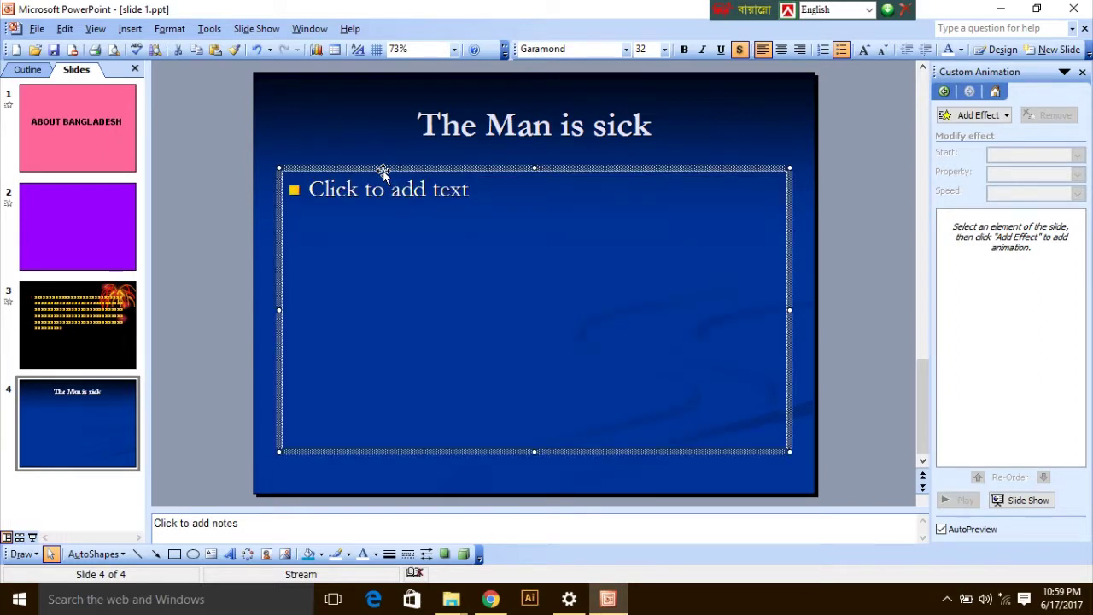
# - Delete slide 4's empty body box, move the title down and make its box taller
pyautogui.press('Delete')
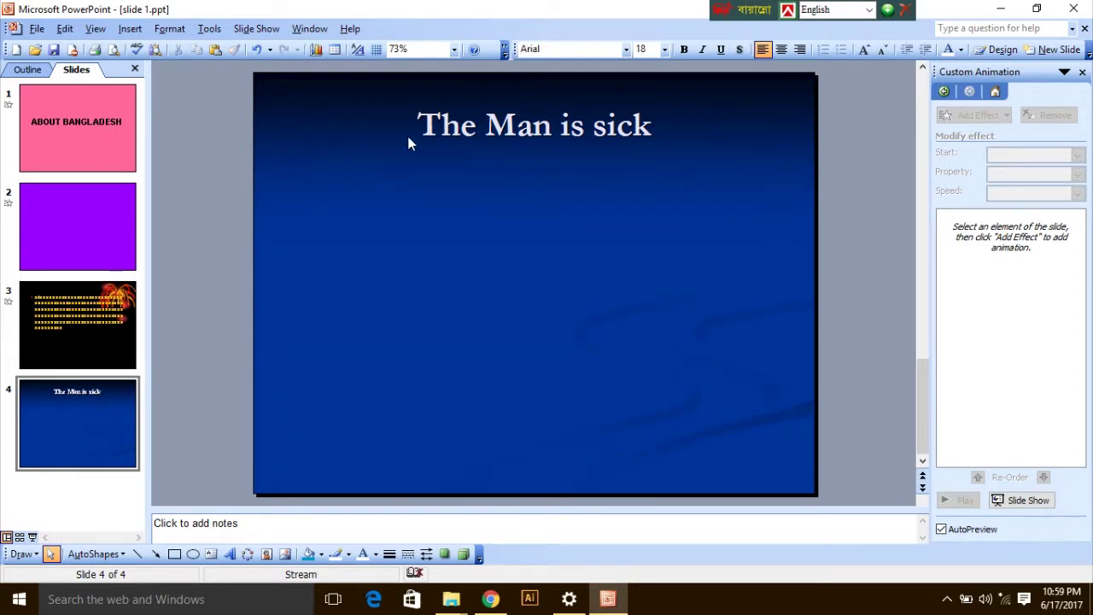
pyautogui.click(453, 126)
pyautogui.click(418, 86)
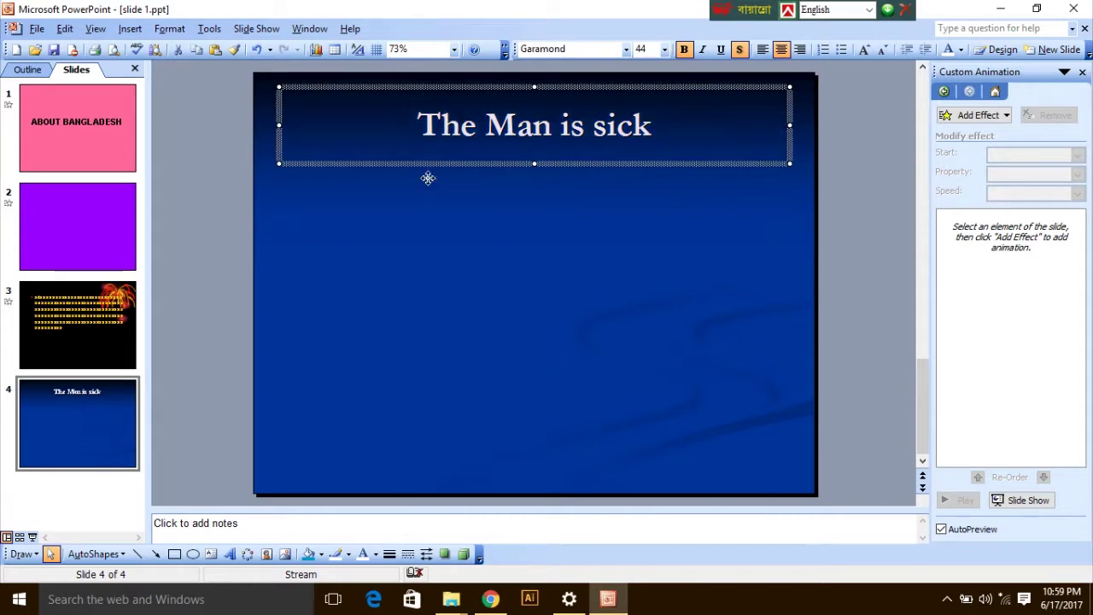
pyautogui.moveTo(418, 86); pyautogui.dragTo(428, 178)
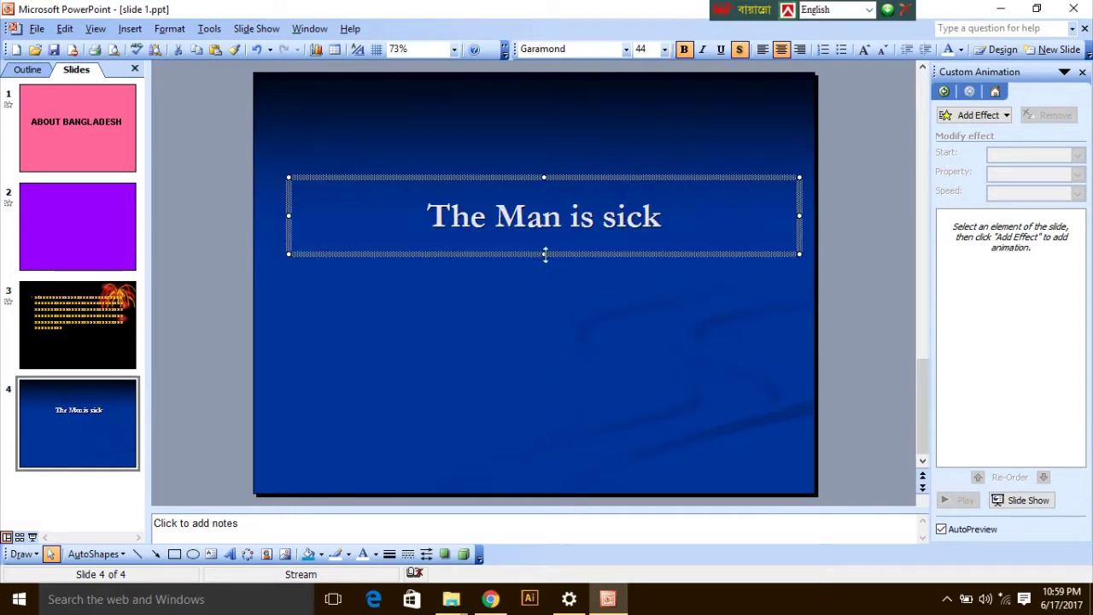
pyautogui.moveTo(544, 254); pyautogui.dragTo(549, 328)
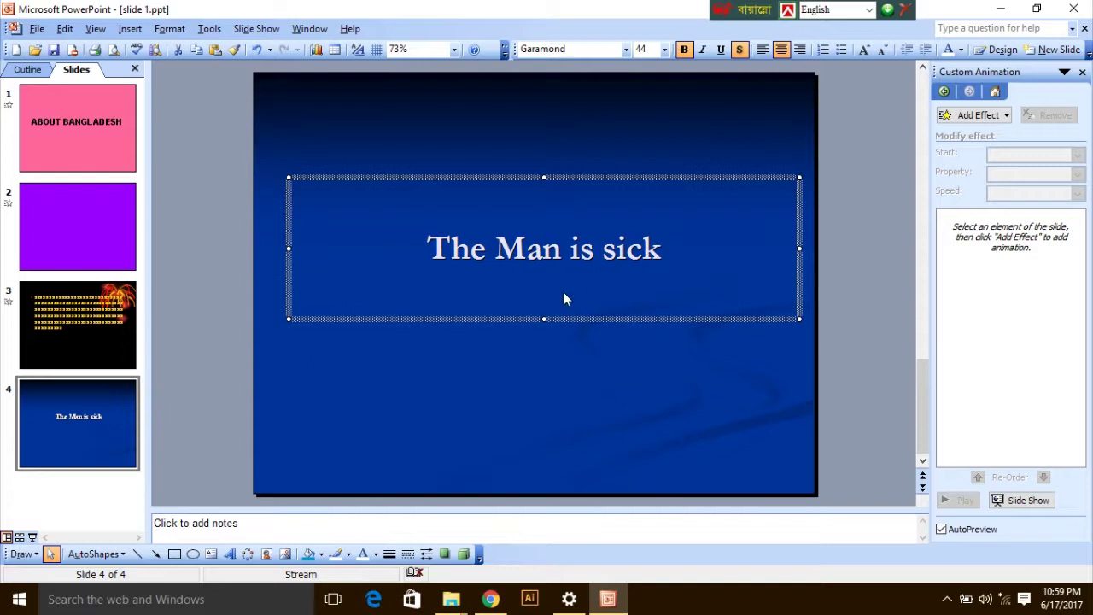
pyautogui.tripleClick(644, 239)
pyautogui.click(466, 237)
pyautogui.moveTo(425, 243); pyautogui.dragTo(662, 249)
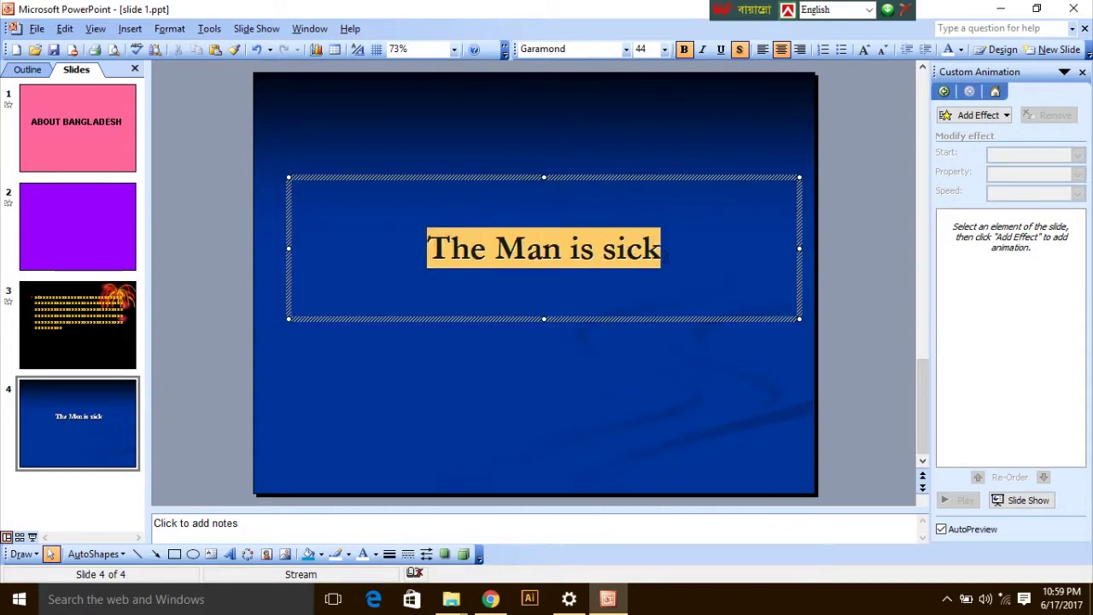
# - Add a Fly Out exit effect to the title, then remove it
pyautogui.click(995, 114)
pyautogui.moveTo(936, 180)
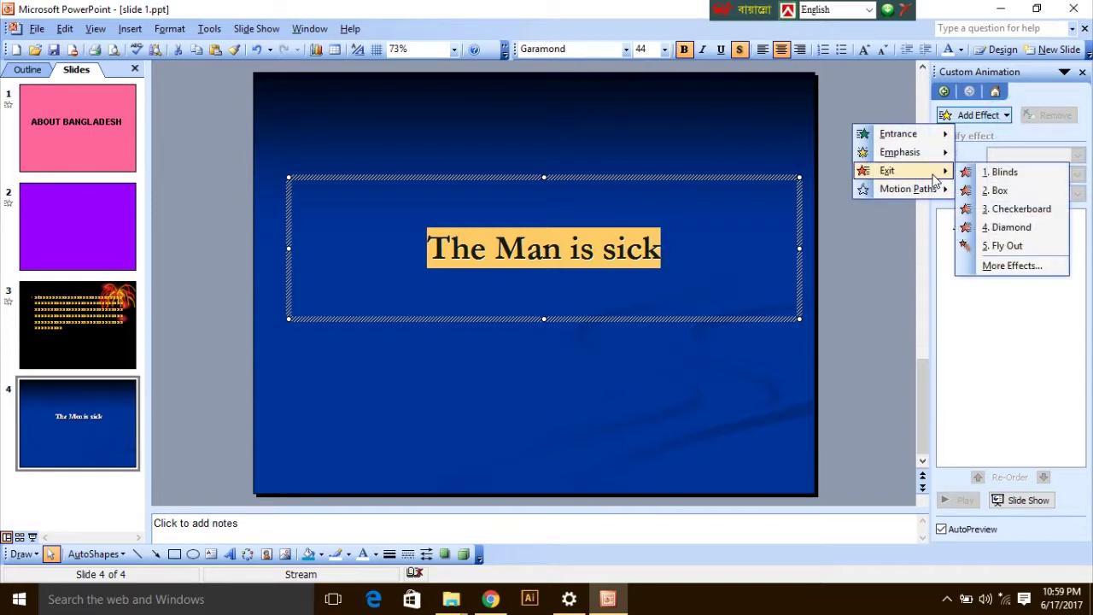
pyautogui.click(1007, 246)
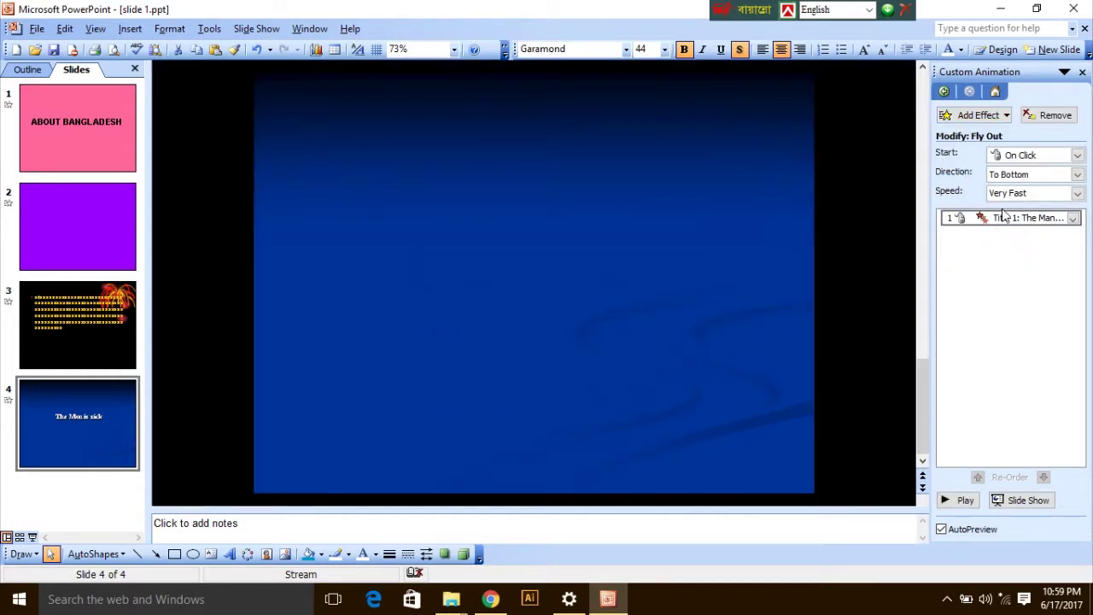
pyautogui.click(1051, 115)
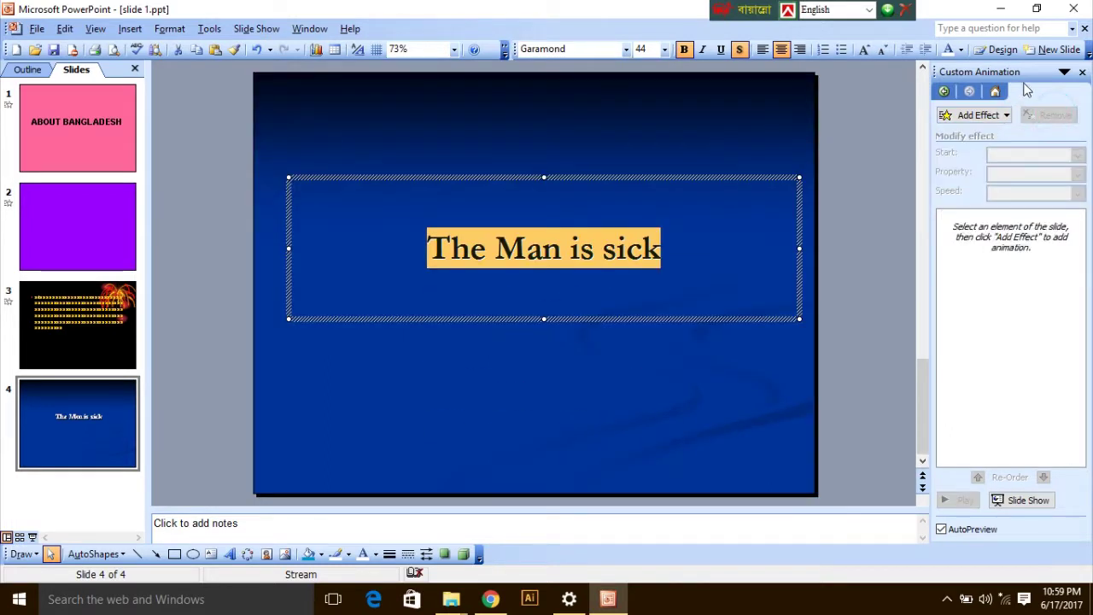
pyautogui.click(1006, 117)
pyautogui.moveTo(909, 177)
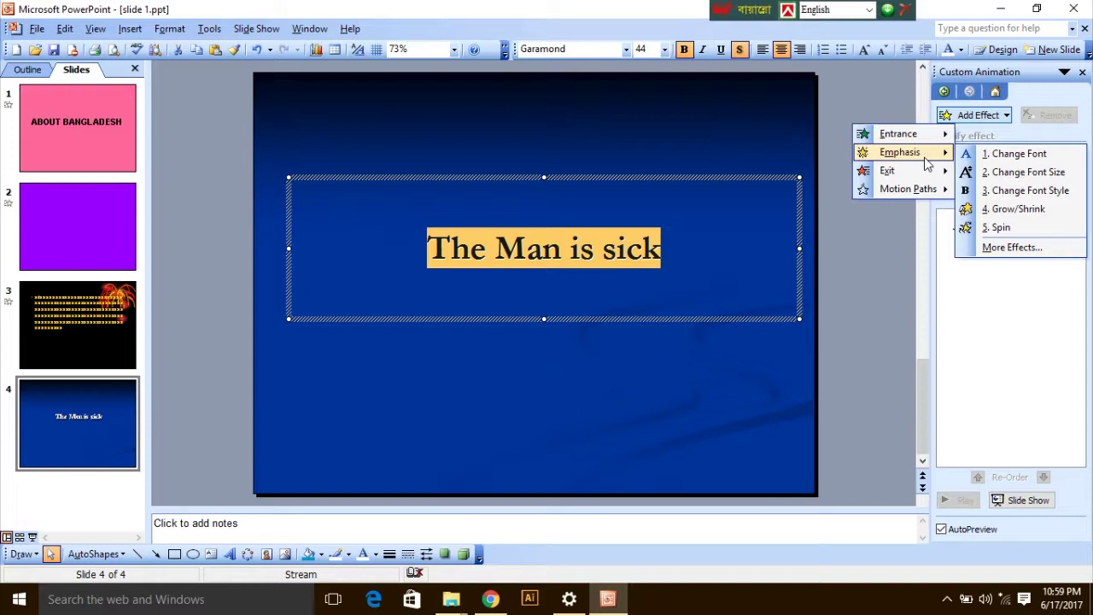
# - Preview emphasis effects such as Color Wave, Darken, Grow/Shrink and Spin on the title, applying none
pyautogui.click(1052, 247)
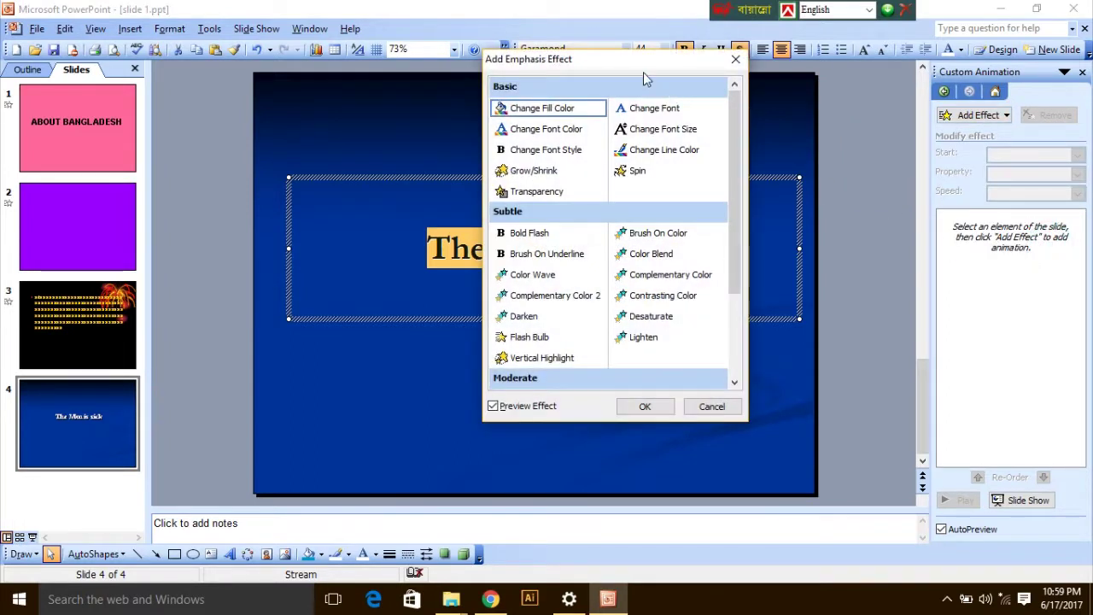
pyautogui.moveTo(645, 79); pyautogui.dragTo(1026, 99)
pyautogui.click(914, 294)
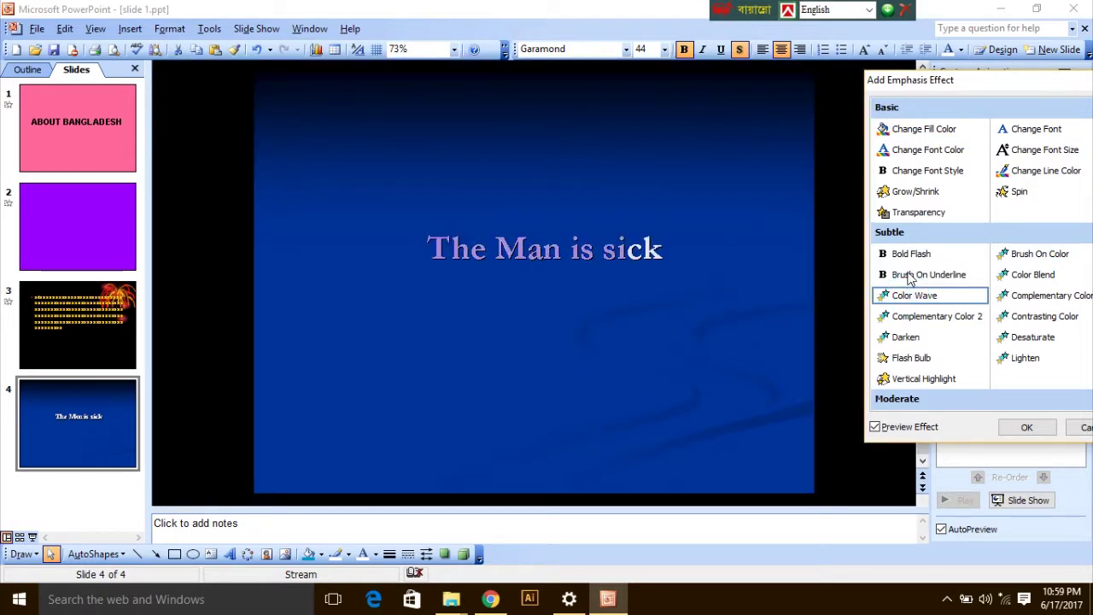
pyautogui.click(911, 275)
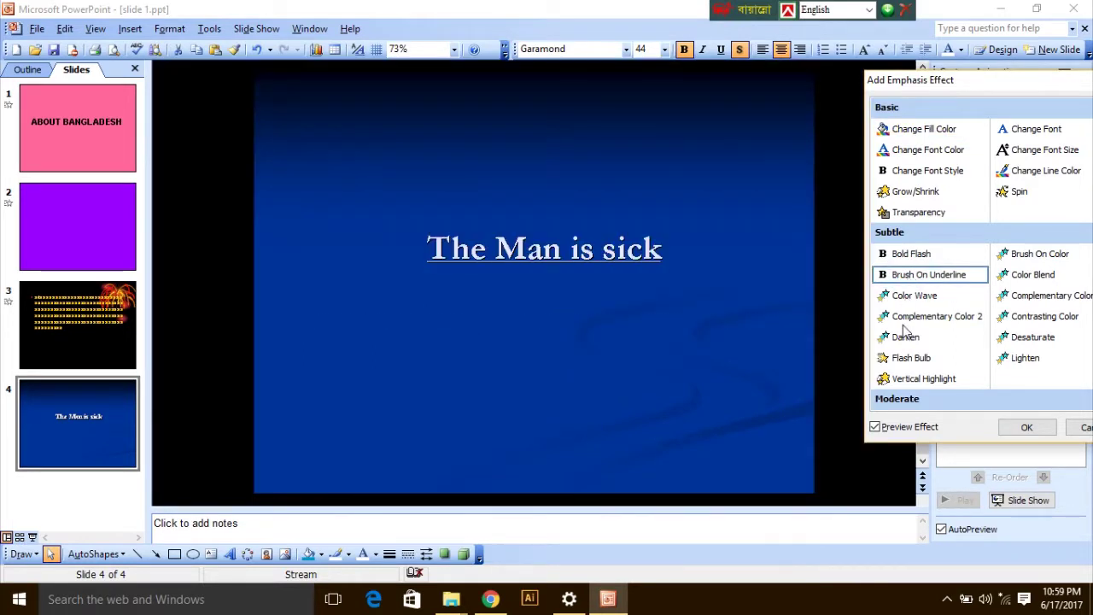
pyautogui.click(904, 338)
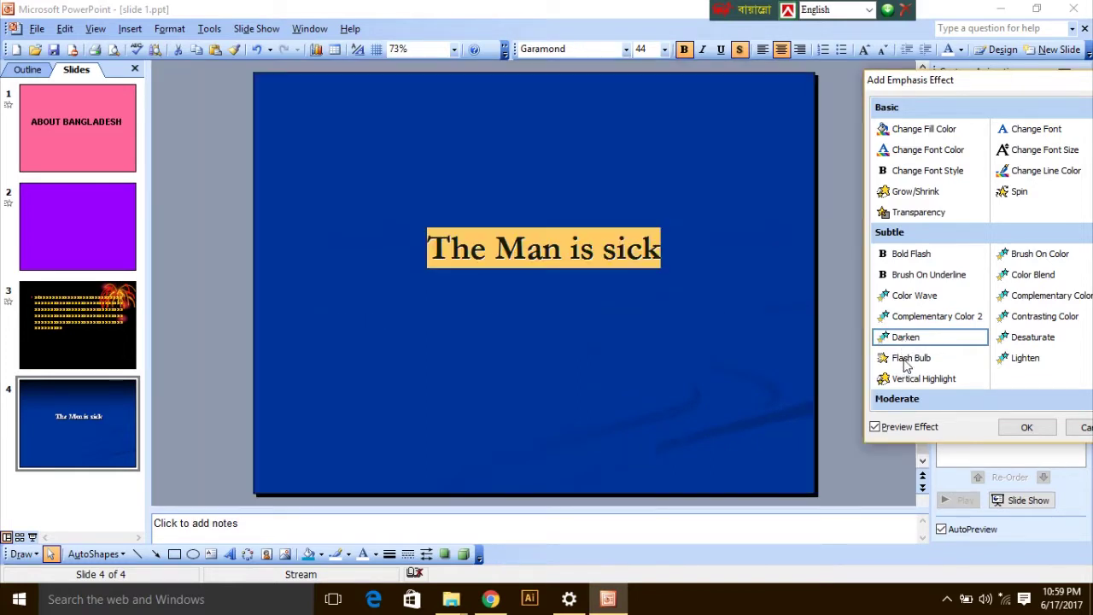
pyautogui.click(907, 360)
pyautogui.click(1015, 273)
pyautogui.click(1016, 257)
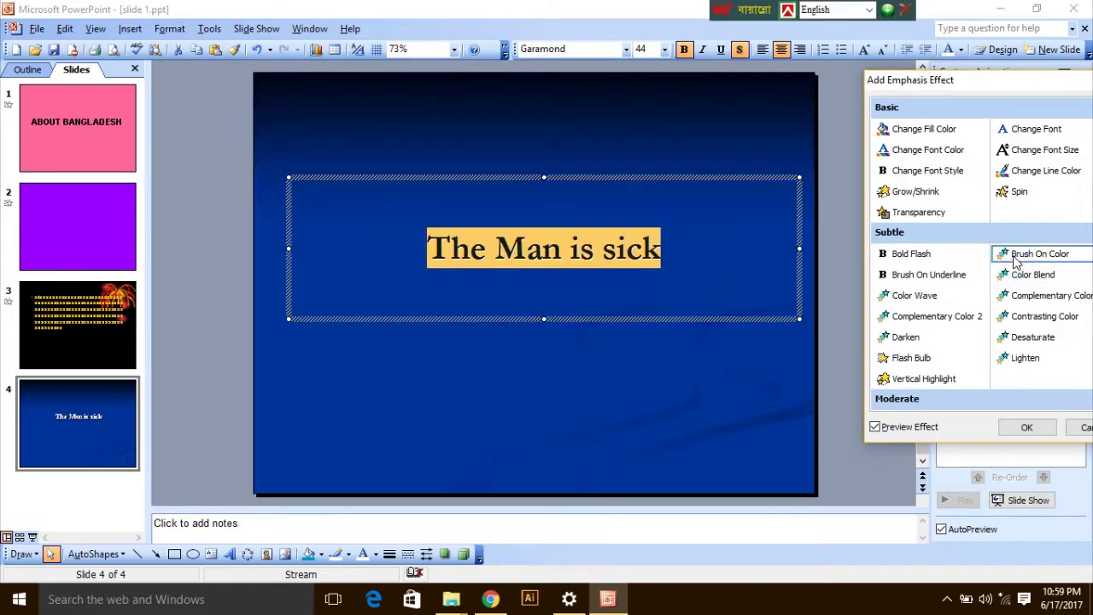
pyautogui.click(1016, 316)
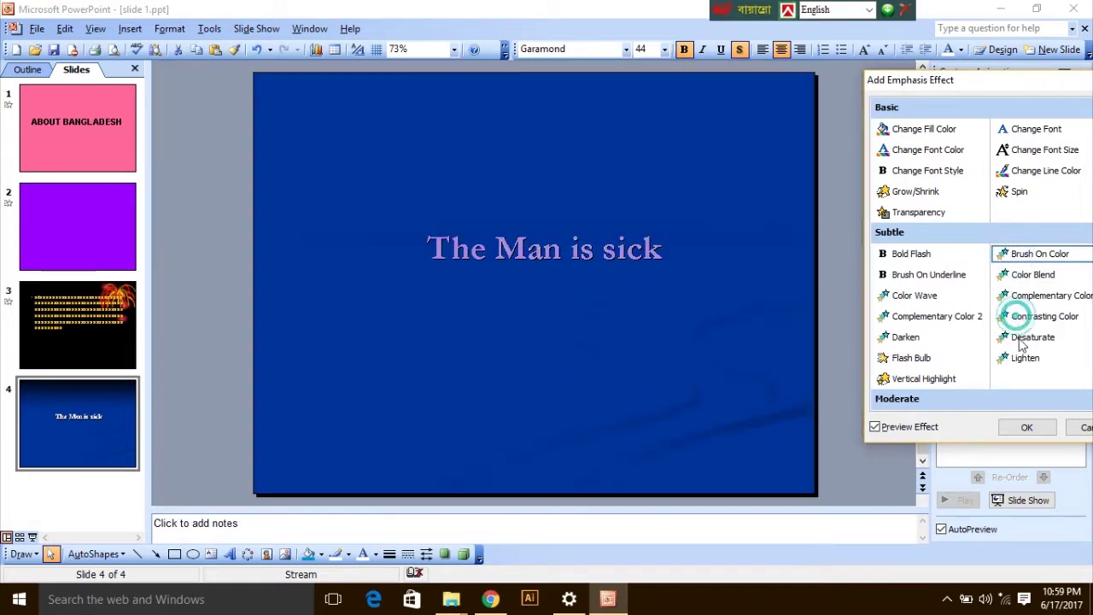
pyautogui.click(948, 190)
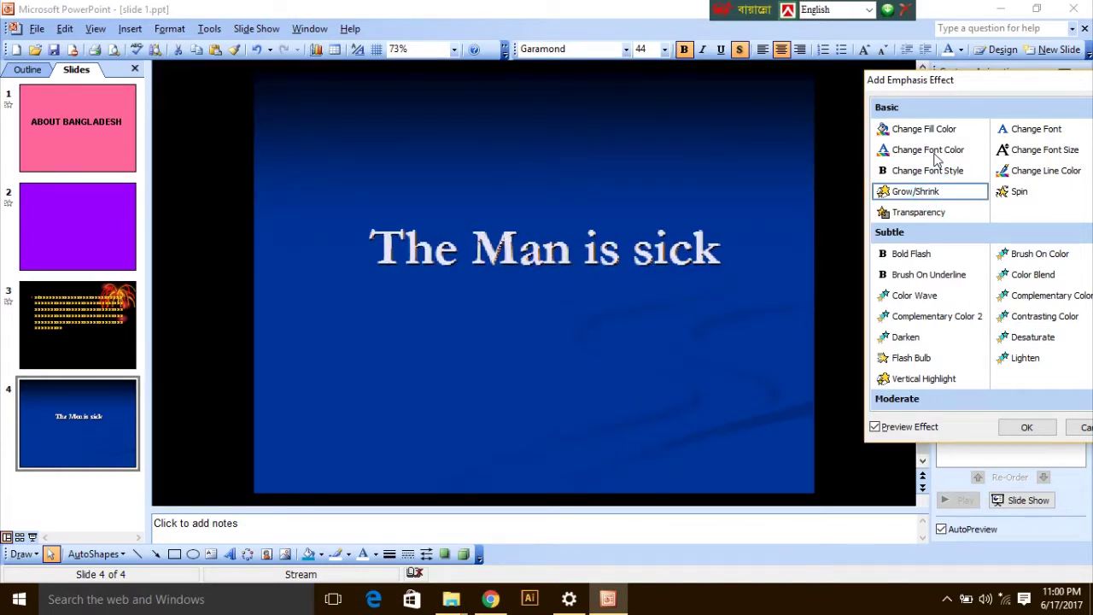
pyautogui.click(1011, 197)
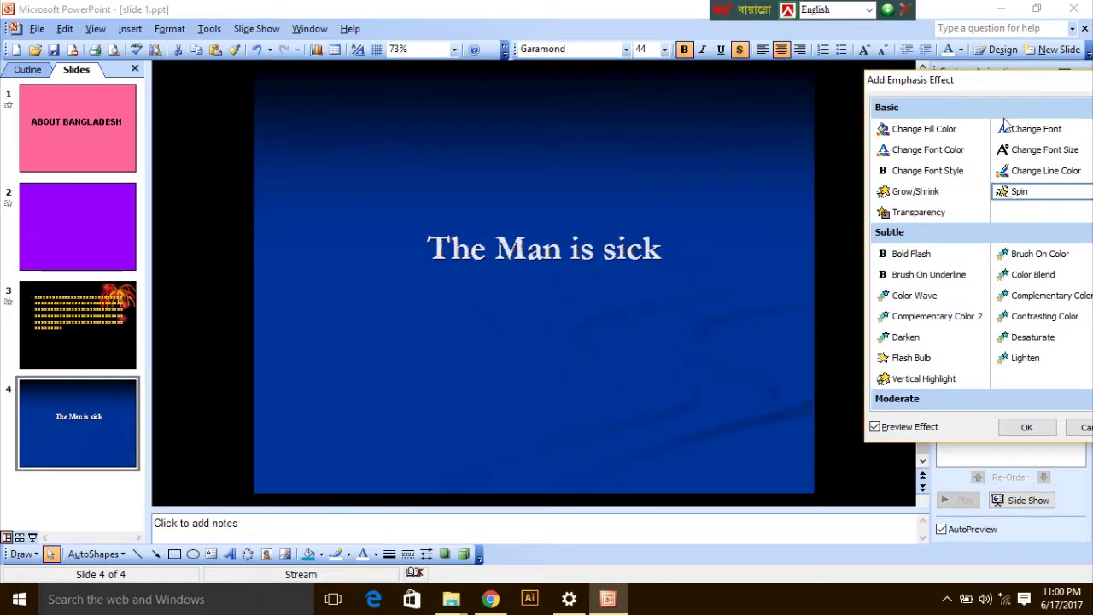
pyautogui.moveTo(981, 86); pyautogui.dragTo(752, 142)
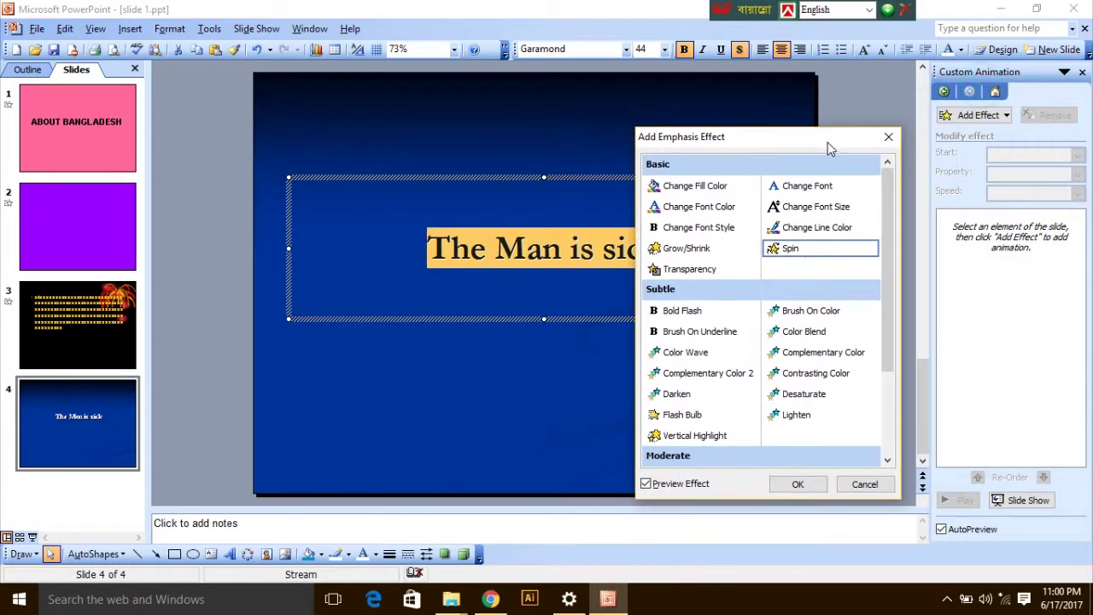
pyautogui.click(888, 136)
# - Preview Flash Once, Peek In, Split, Wipe and Strips entrances, then pick Wheel for the title
pyautogui.click(1007, 115)
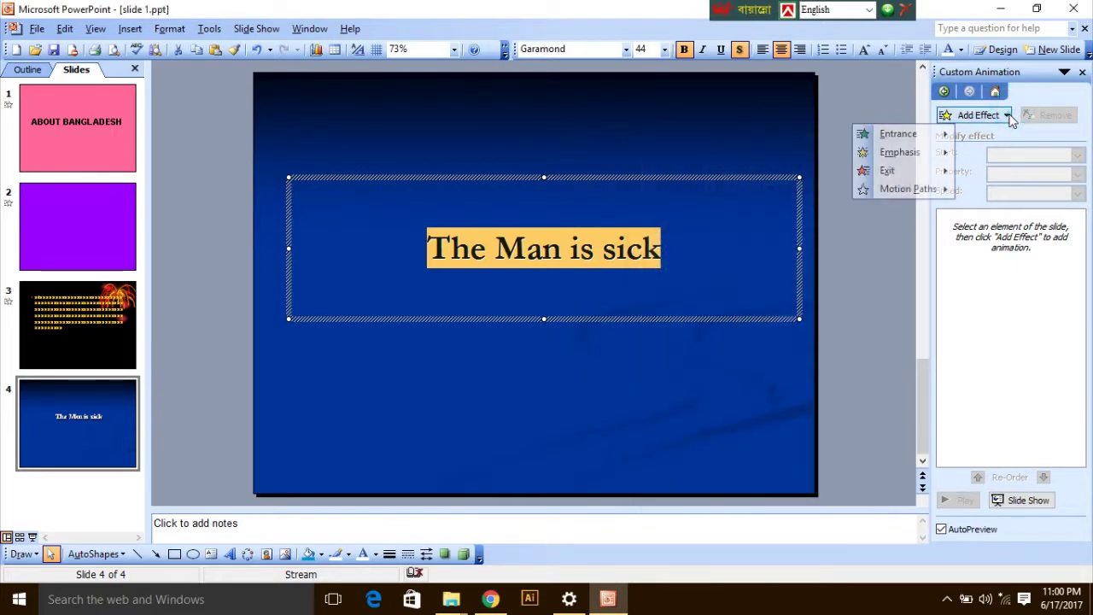
pyautogui.moveTo(939, 135)
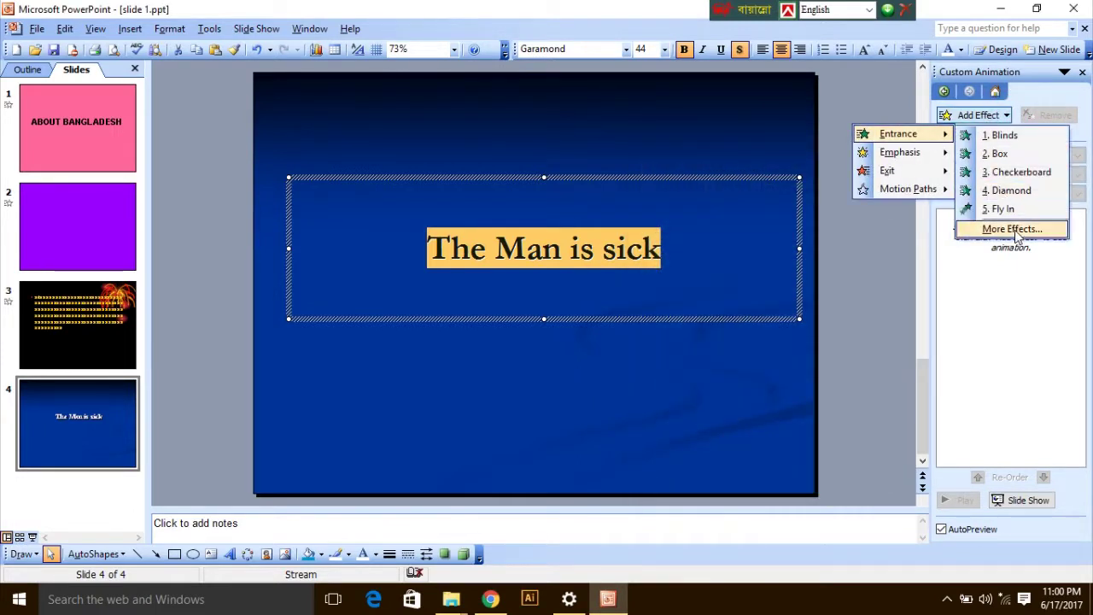
pyautogui.click(1013, 229)
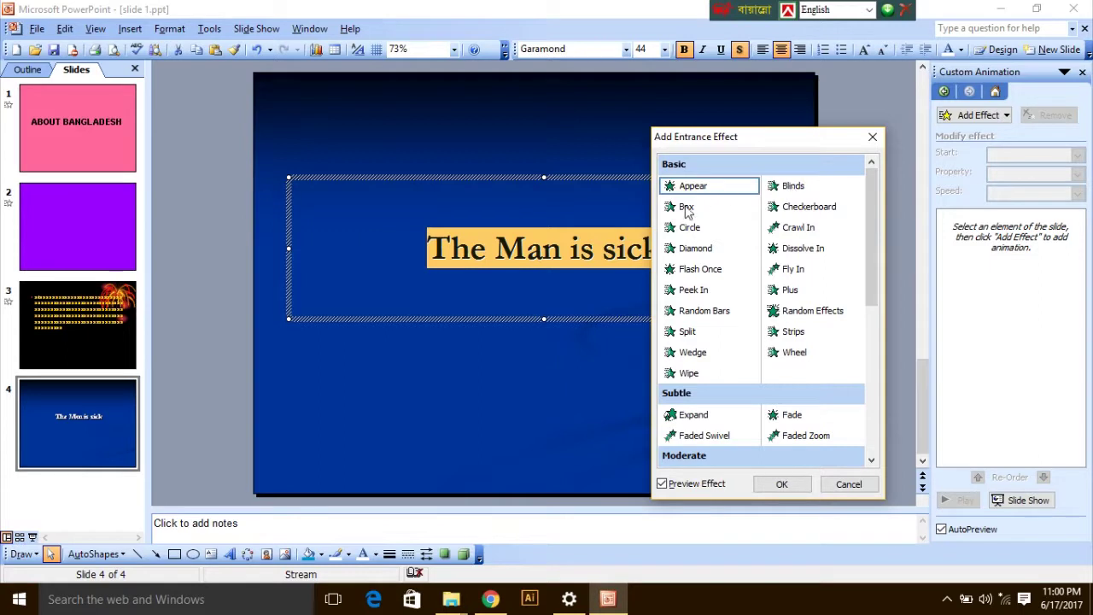
pyautogui.click(699, 272)
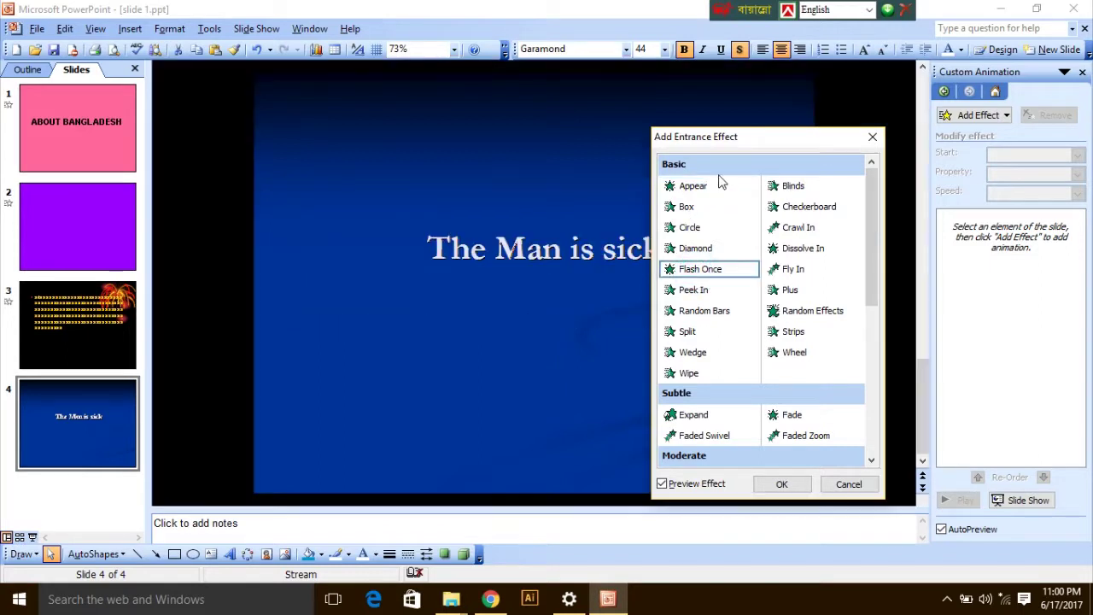
pyautogui.moveTo(799, 138); pyautogui.dragTo(936, 128)
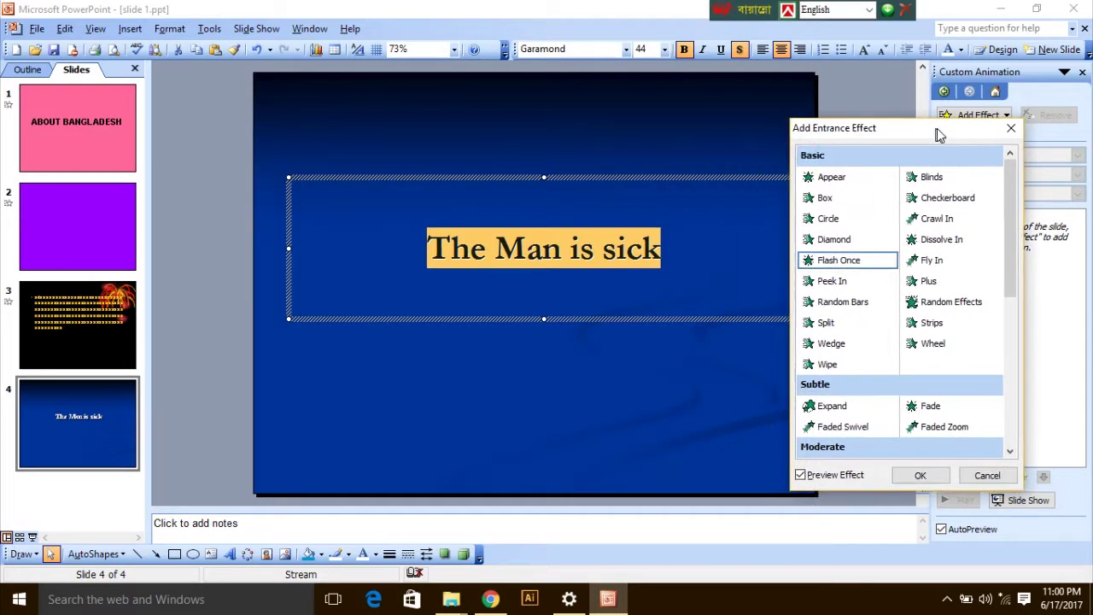
pyautogui.click(834, 285)
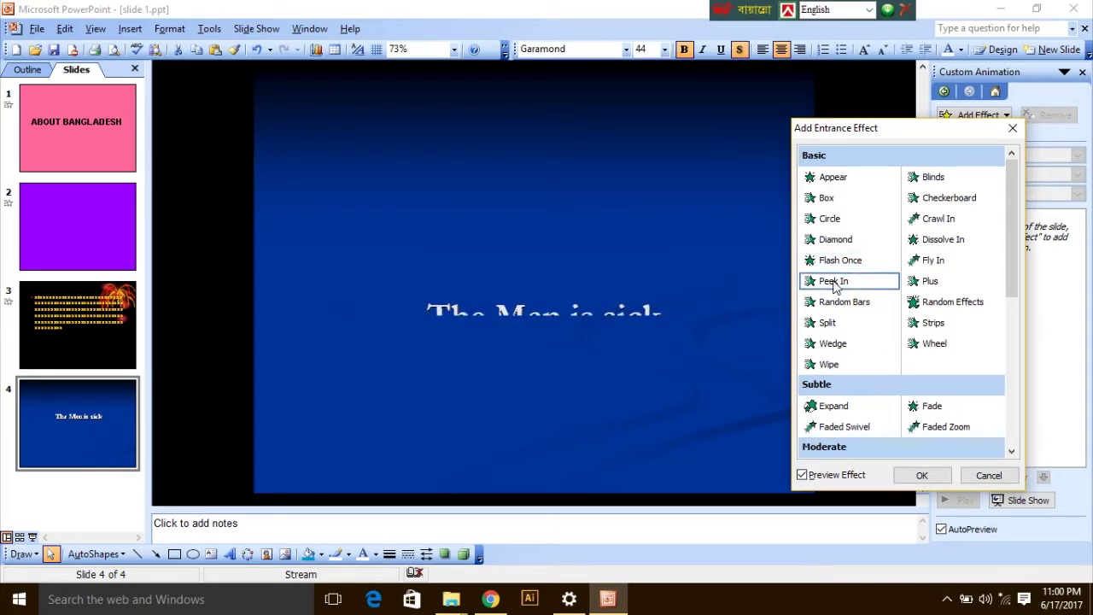
pyautogui.click(834, 325)
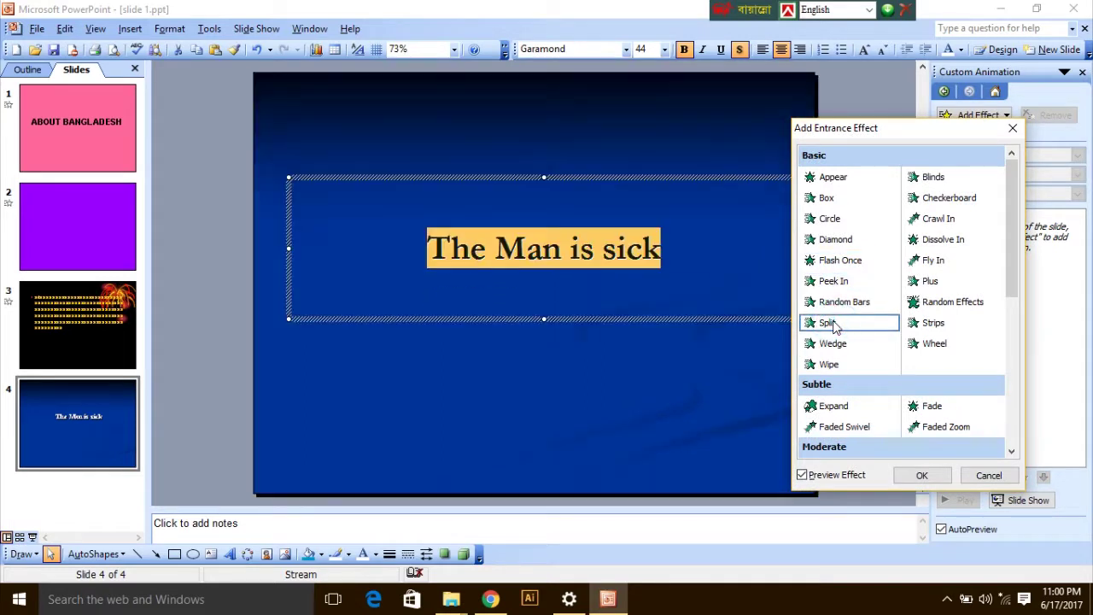
pyautogui.click(837, 363)
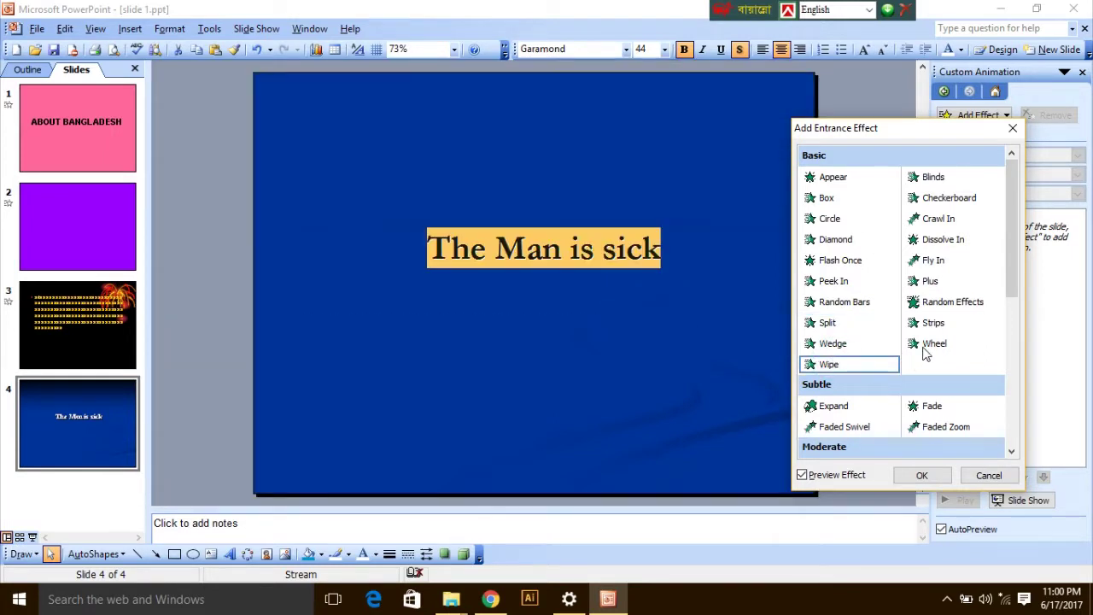
pyautogui.click(925, 351)
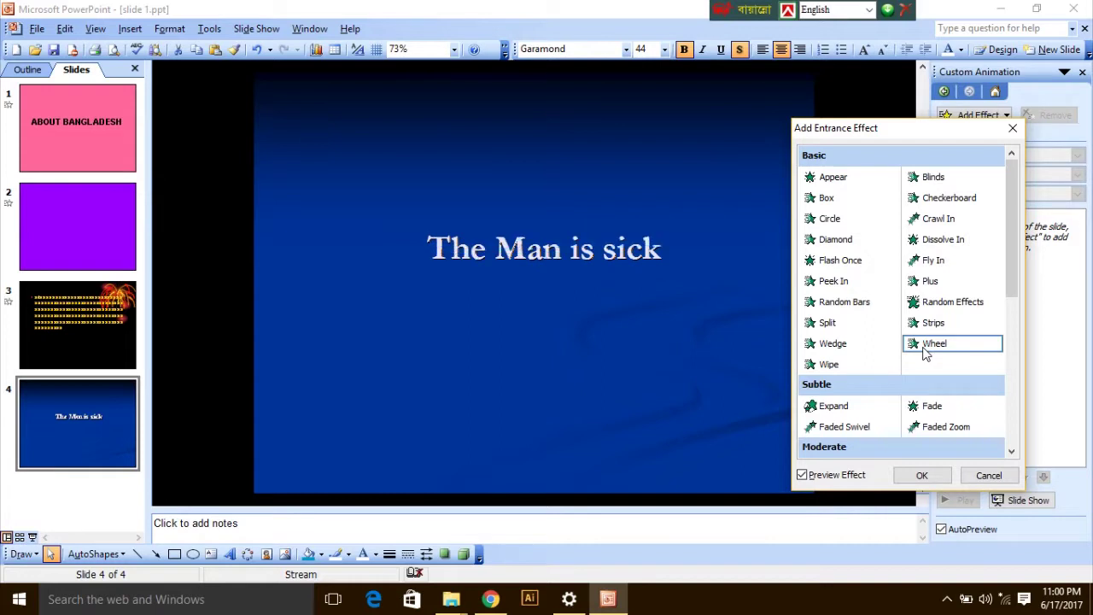
pyautogui.click(925, 330)
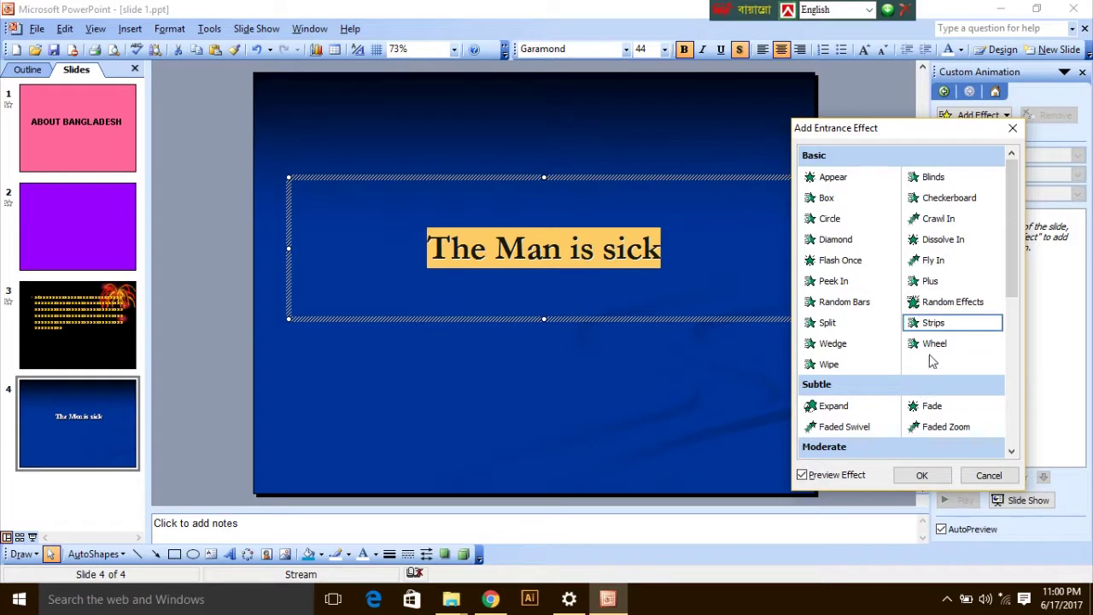
pyautogui.click(932, 345)
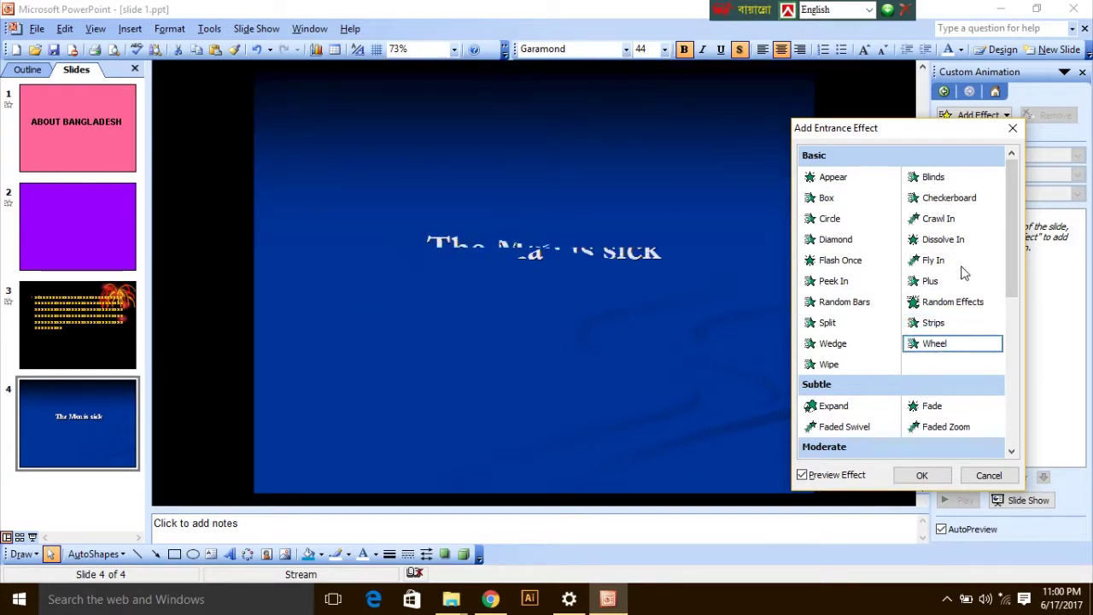
# - Apply the Wheel entrance to 'The Man is sick' at Slow speed, starting After Previous
pyautogui.click(922, 474)
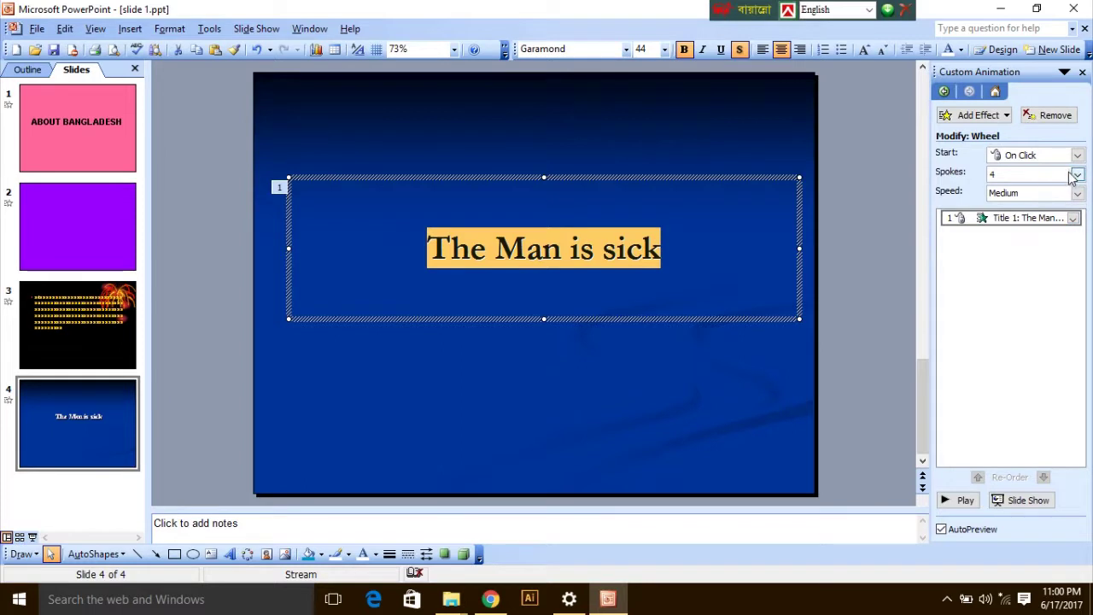
pyautogui.click(1079, 196)
pyautogui.click(1049, 217)
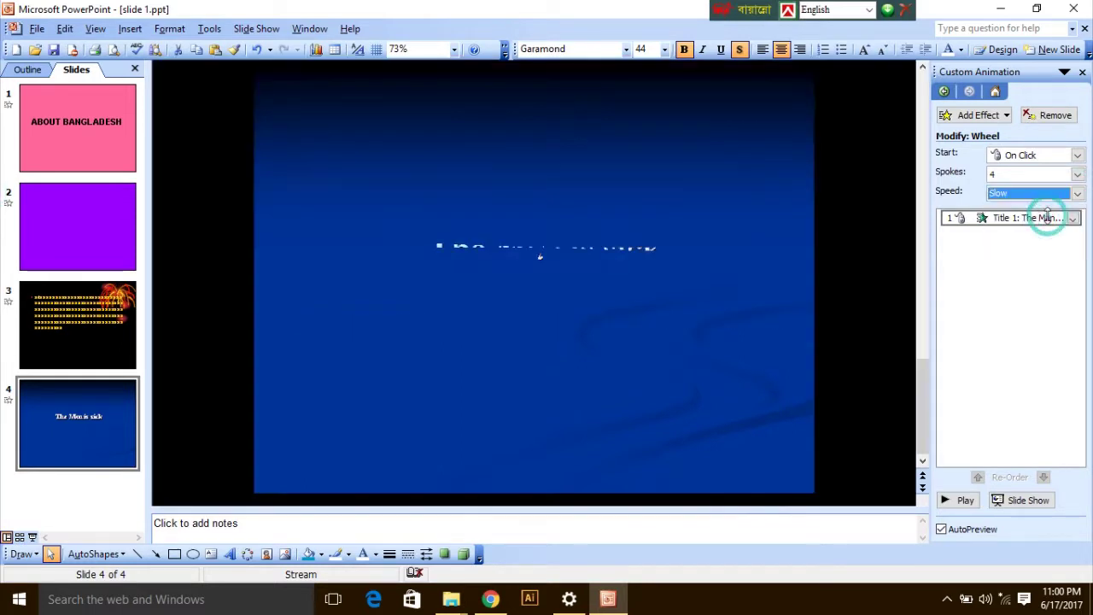
pyautogui.click(1077, 155)
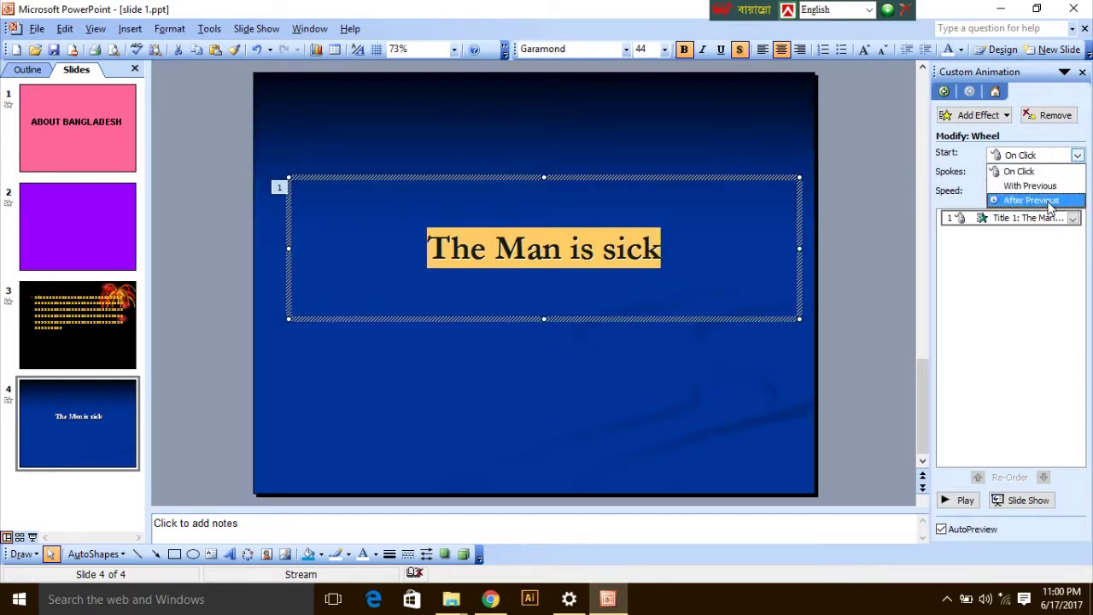
pyautogui.click(1047, 202)
pyautogui.click(714, 128)
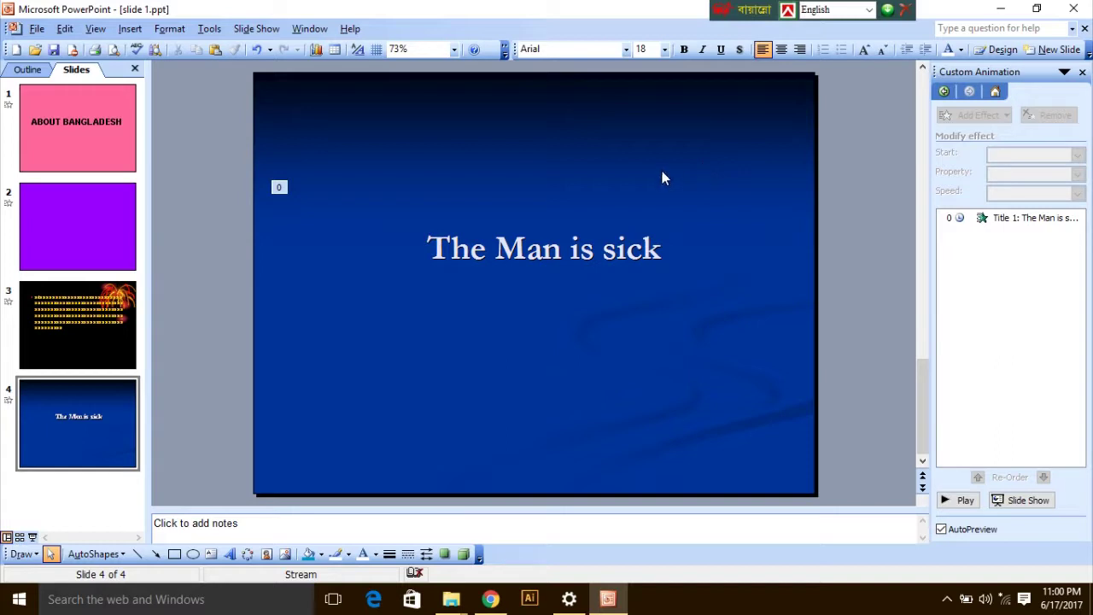
# - In Set Up Show, turn on 'Loop continuously until Esc'
pyautogui.click(255, 29)
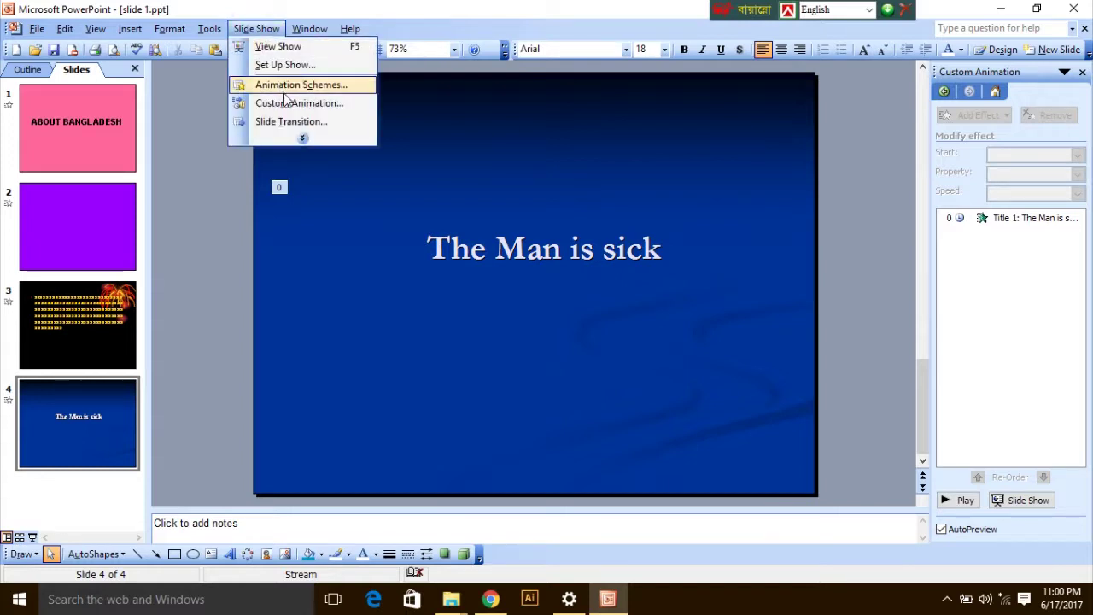
pyautogui.click(303, 138)
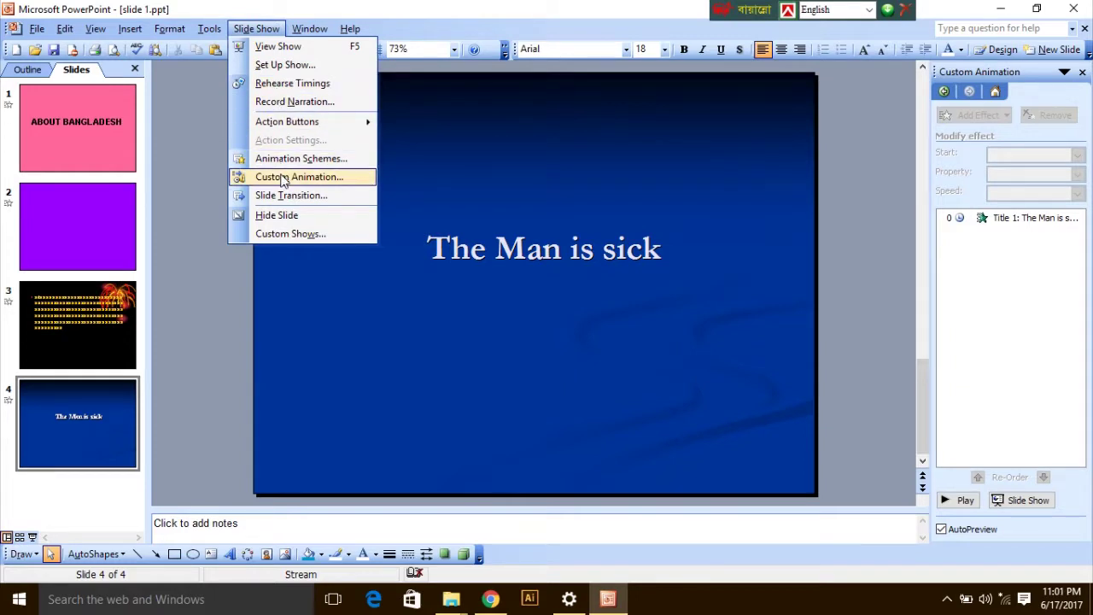
pyautogui.click(286, 65)
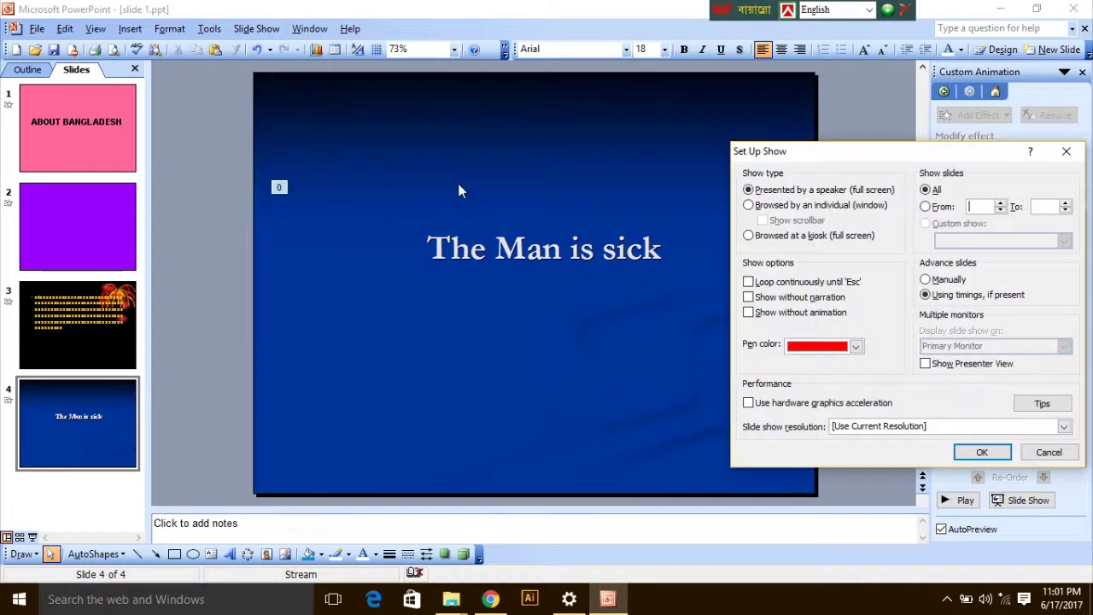
pyautogui.click(749, 283)
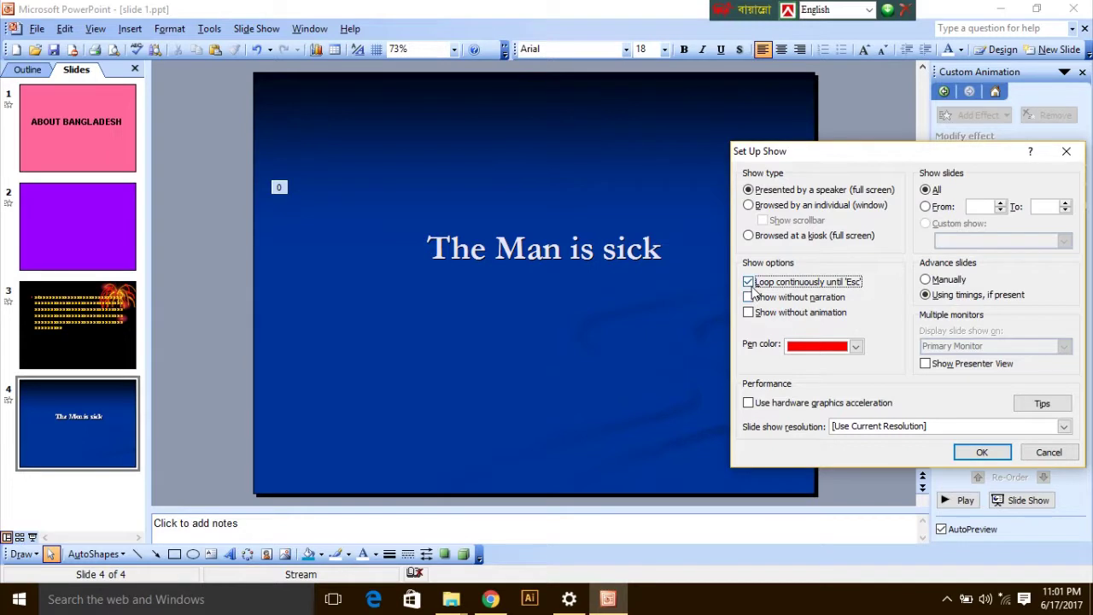
pyautogui.click(980, 452)
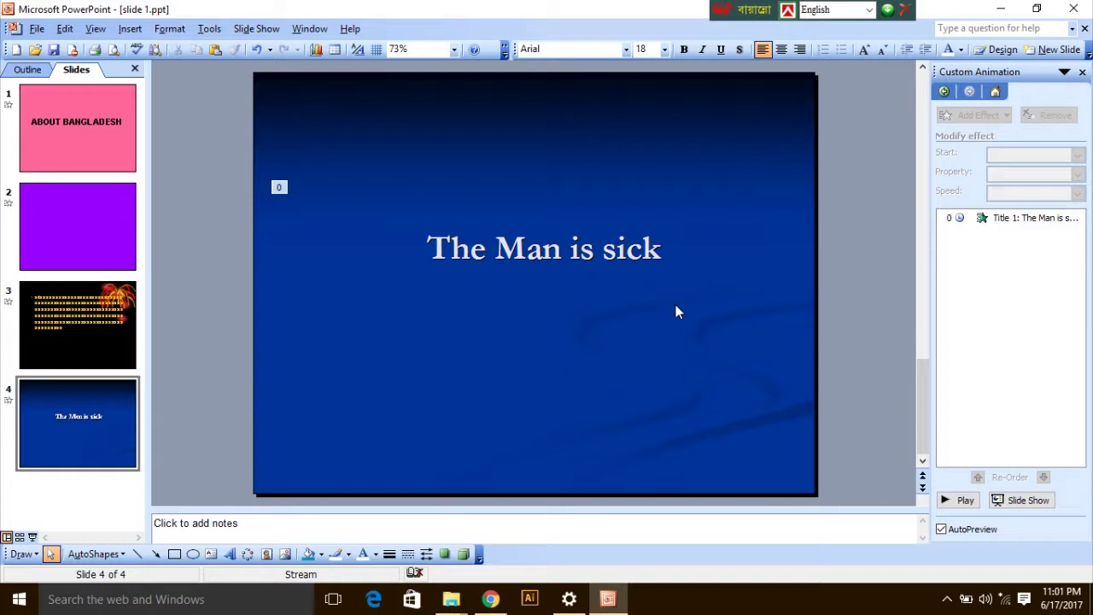
pyautogui.click(676, 312)
pyautogui.press('F5')
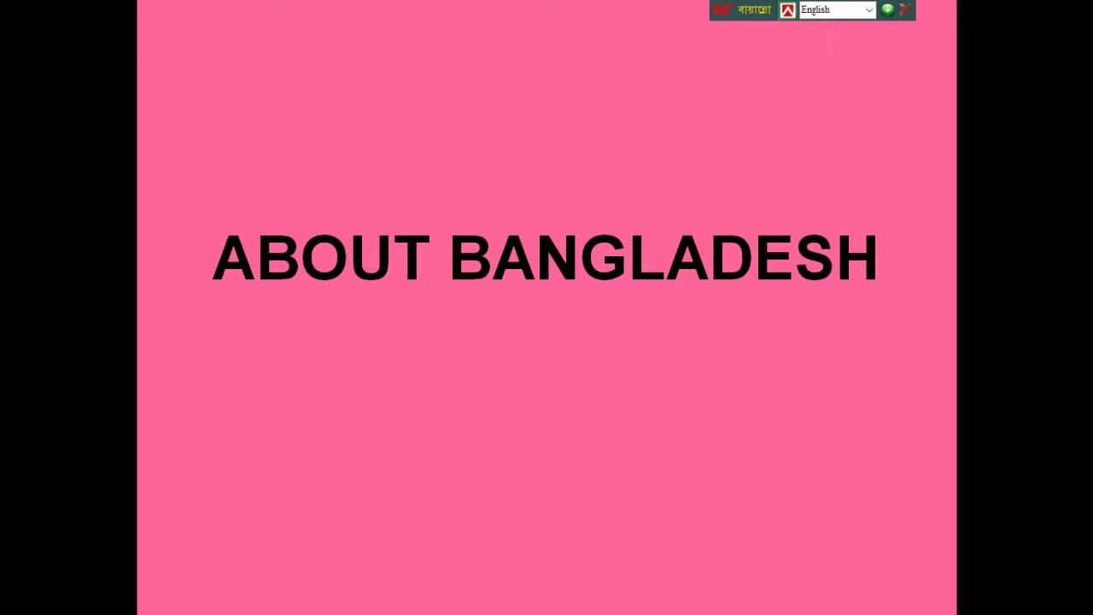
pyautogui.press('Right')
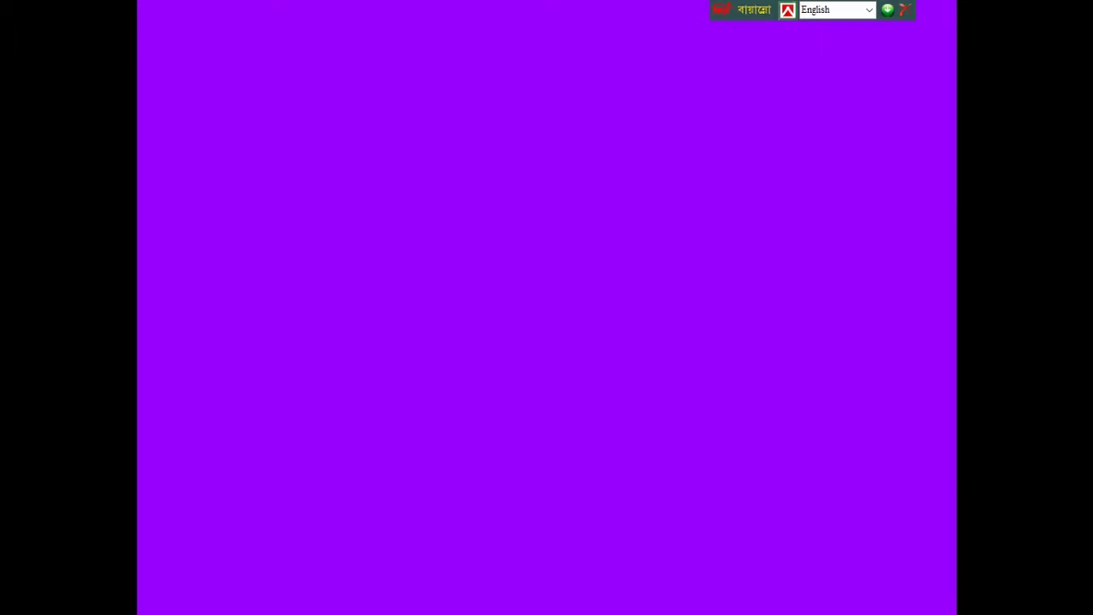
pyautogui.press('Right')
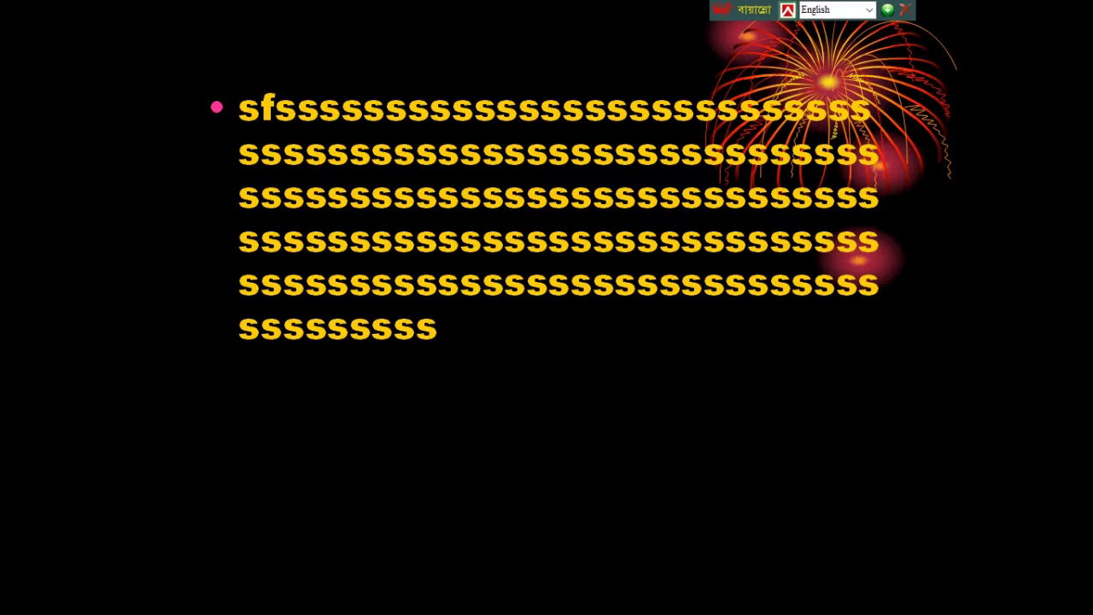
pyautogui.press('Right')
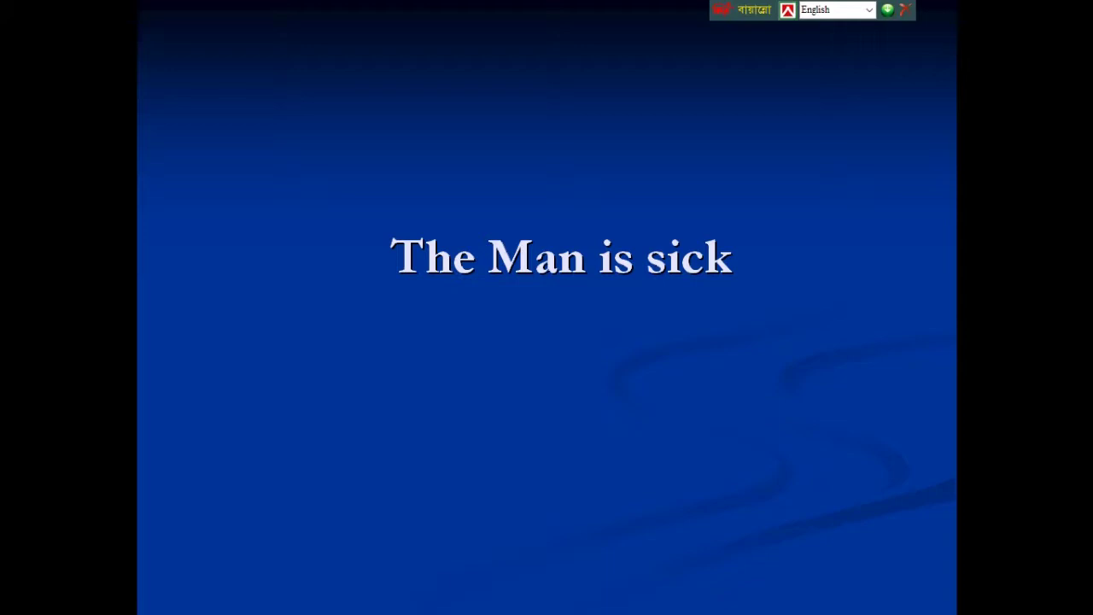
pyautogui.press('Escape')
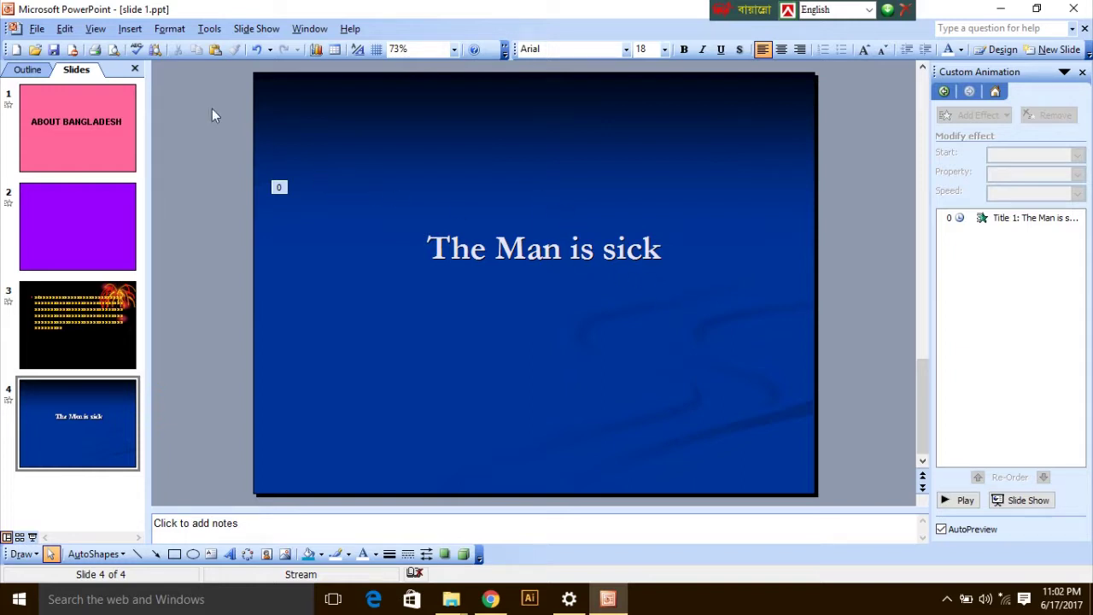
# - Start the slide show from slide 1 and advance to the purple second slide
pyautogui.click(104, 32)
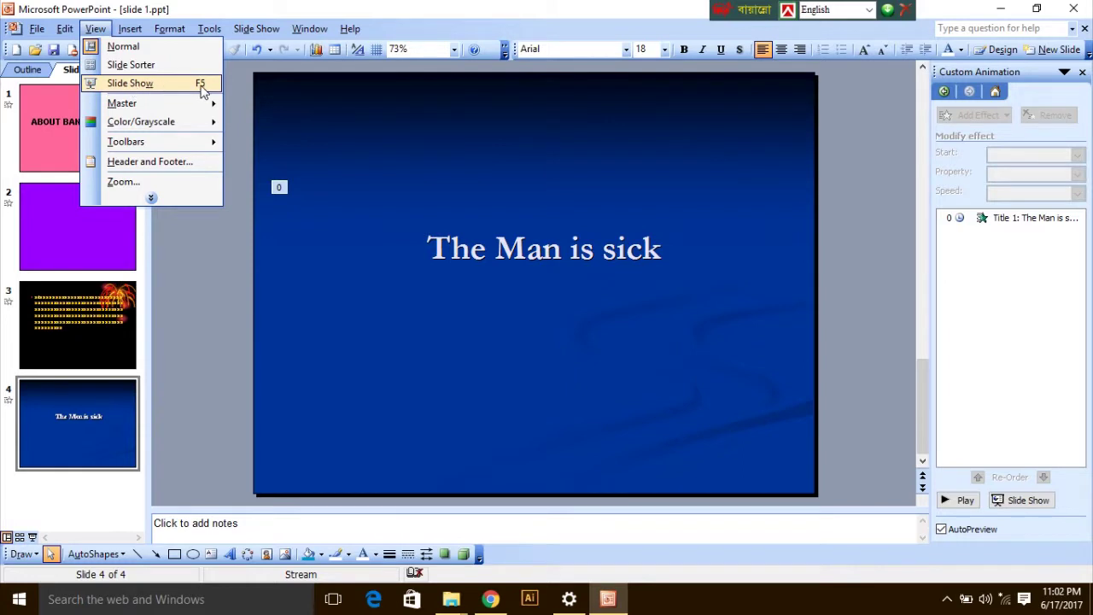
pyautogui.click(136, 84)
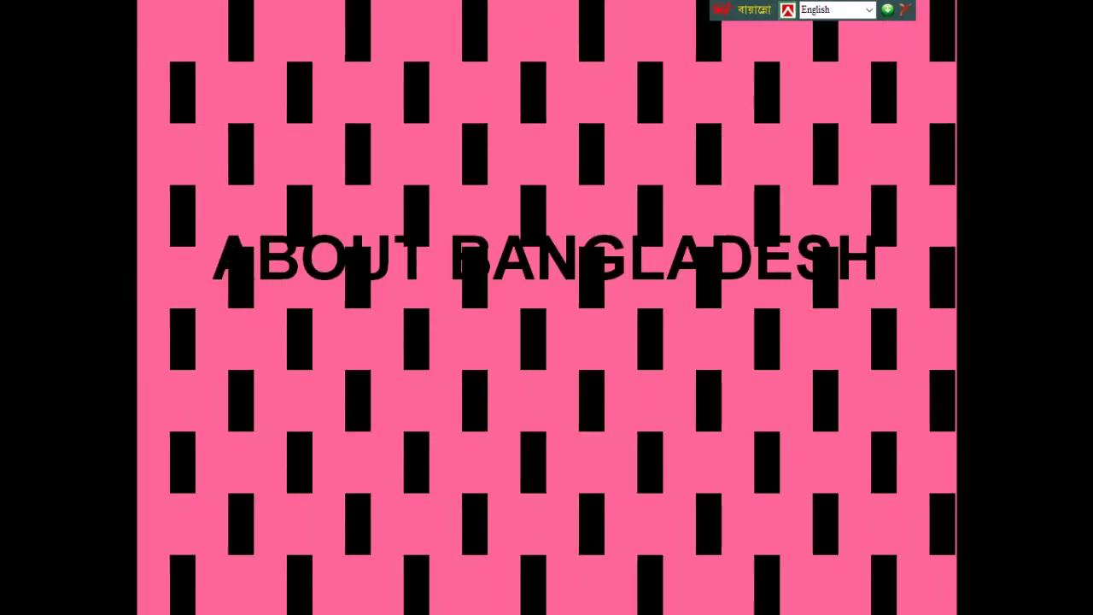
pyautogui.click(742, 157)
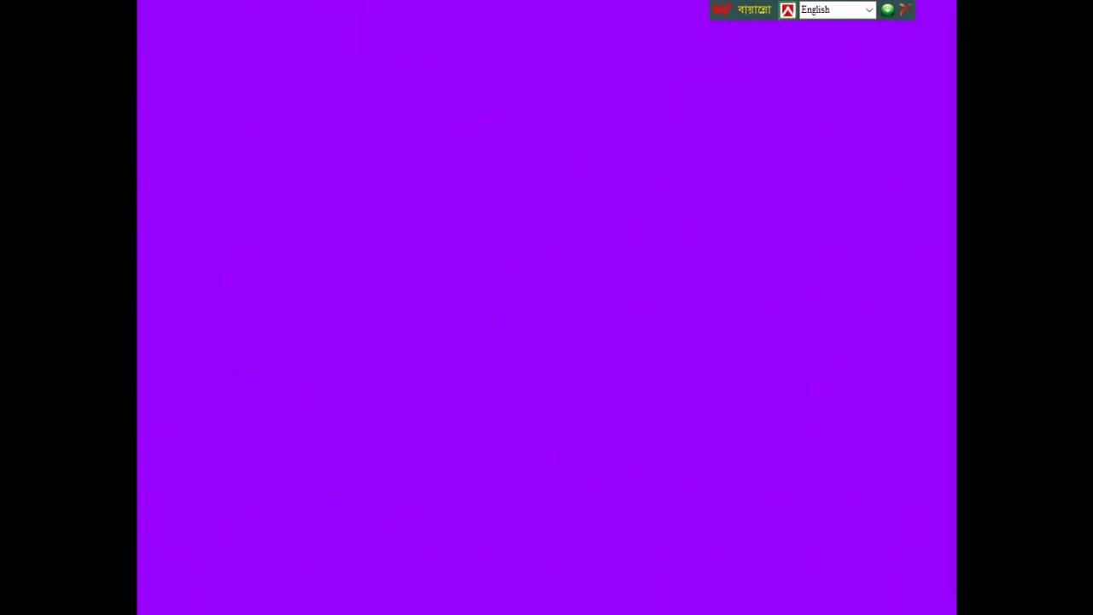
# - End the show and close PowerPoint, saving changes to slide 1.ppt
pyautogui.press('Escape')
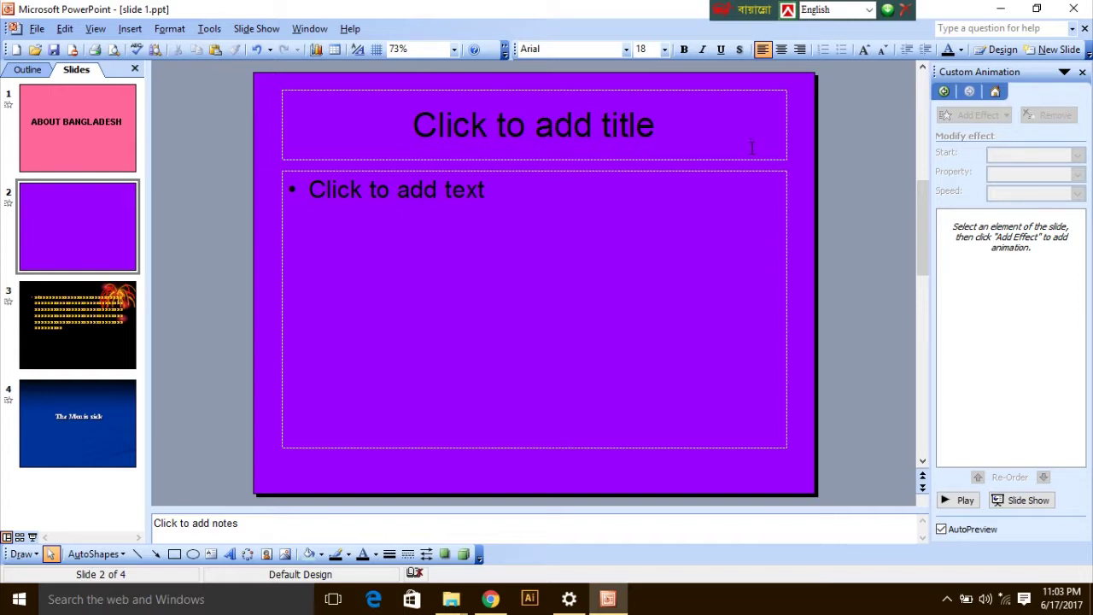
pyautogui.click(1078, 14)
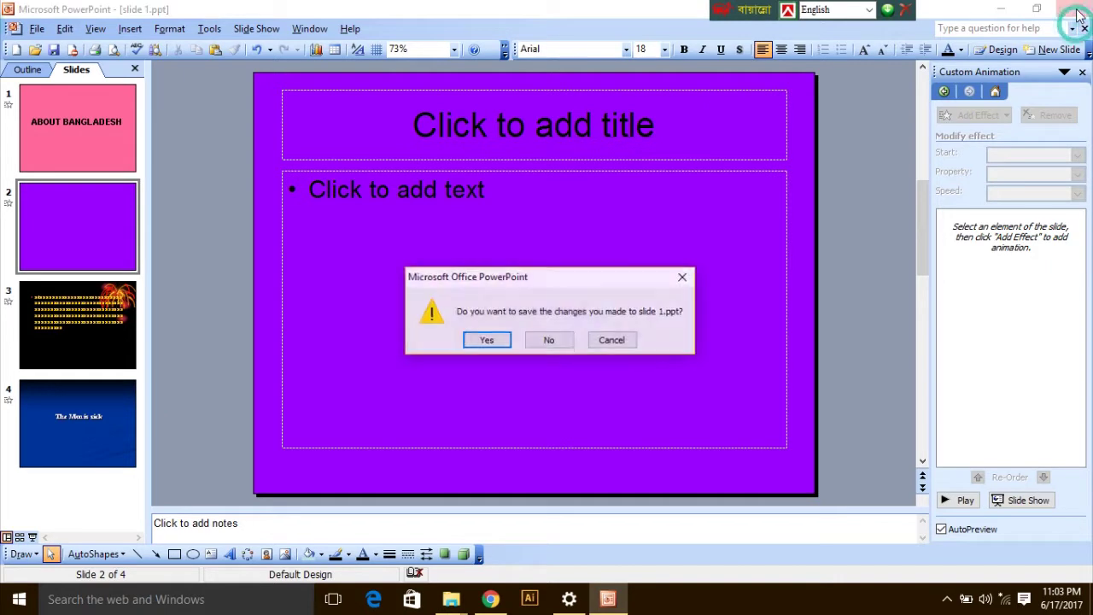
pyautogui.click(484, 342)
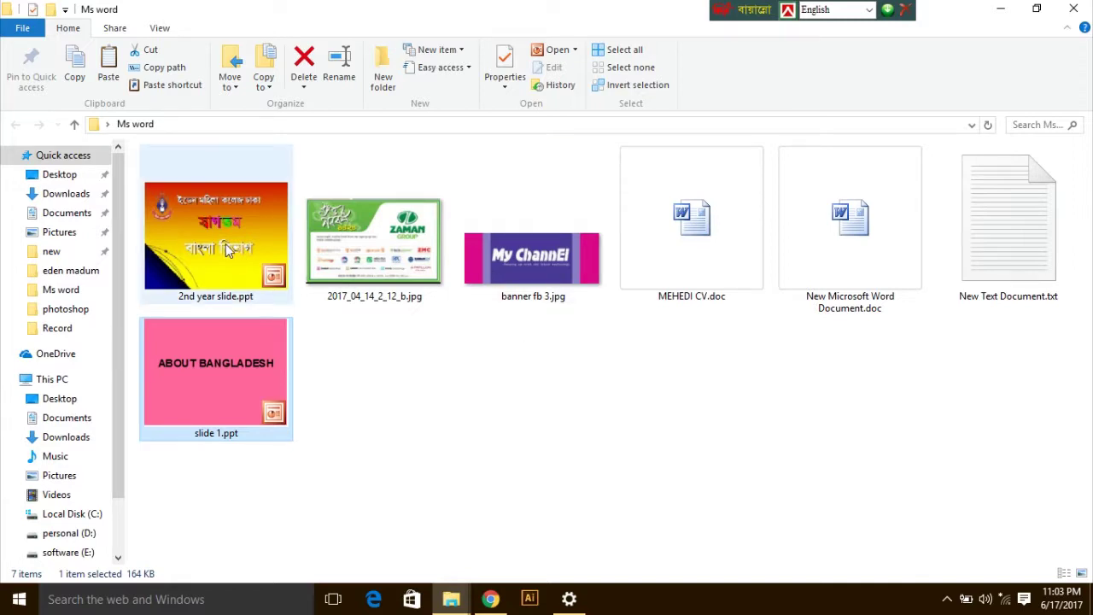
# - Open '2nd year slide.ppt' from the Ms word folder in PowerPoint
pyautogui.moveTo(227, 249)
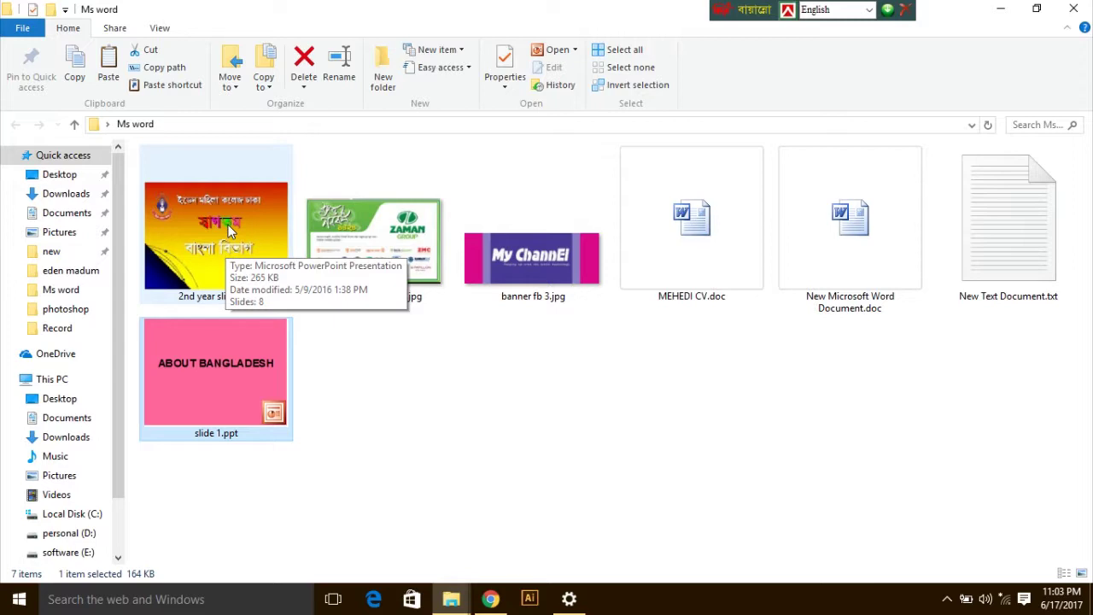
pyautogui.doubleClick(230, 227)
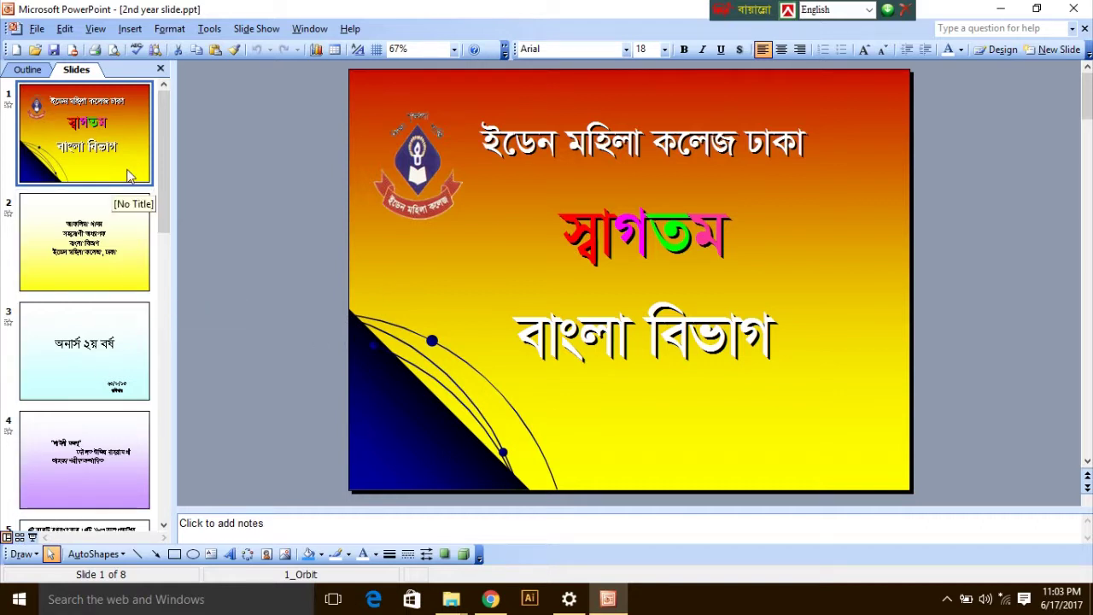
pyautogui.scroll(-5, 141, 175)
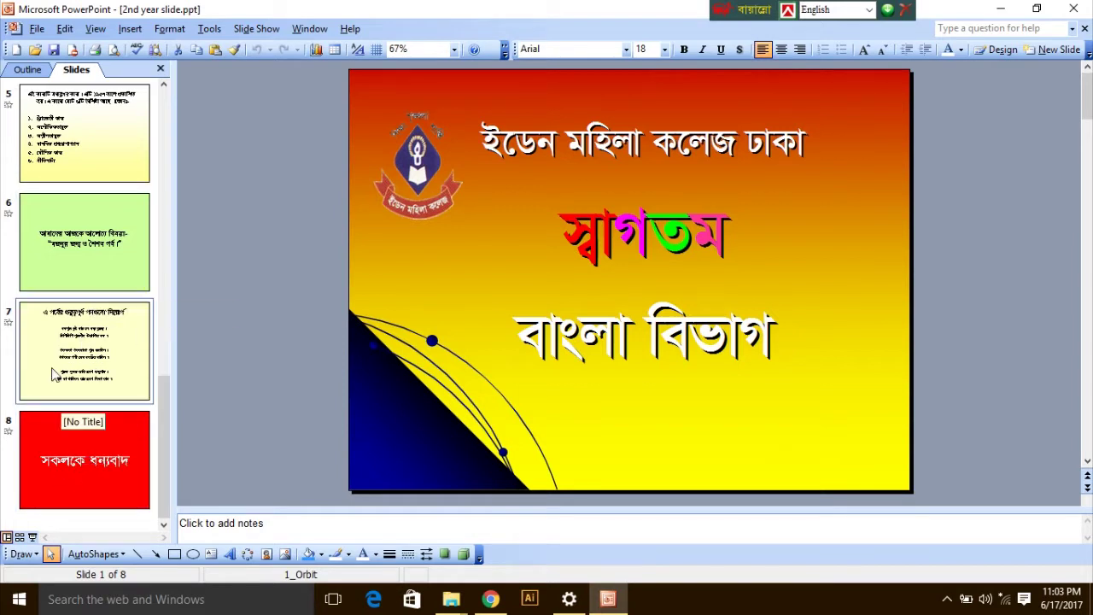
pyautogui.scroll(5, 56, 260)
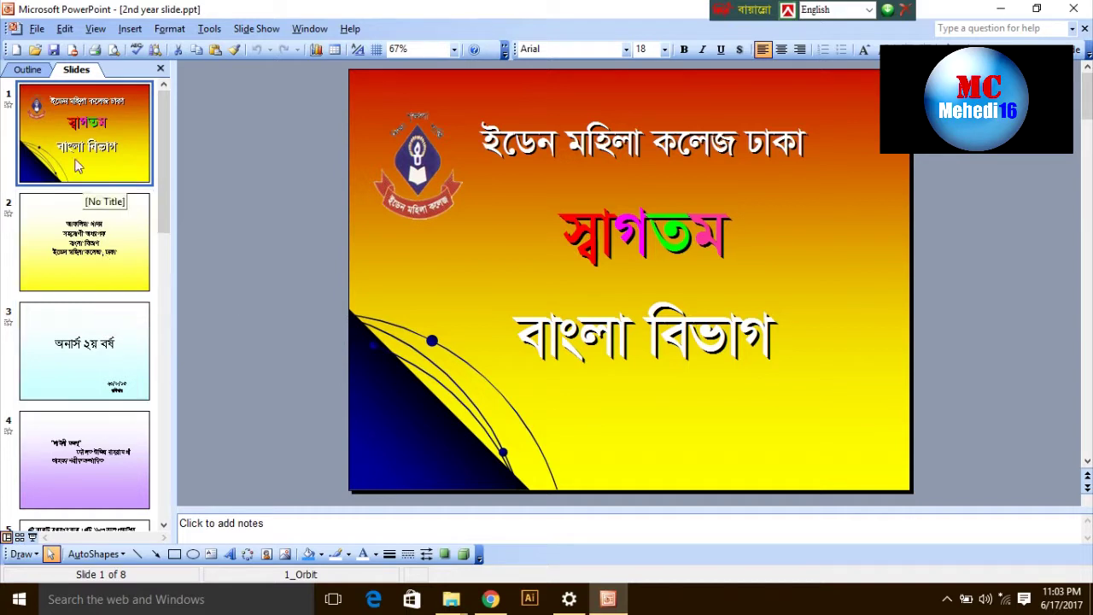
pyautogui.click(26, 71)
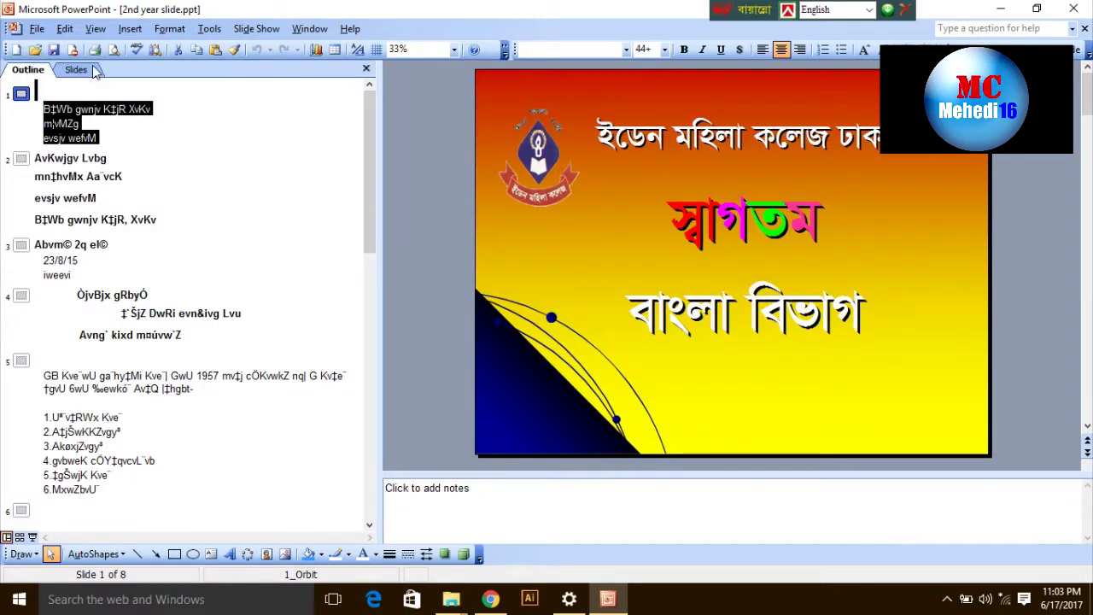
pyautogui.click(78, 71)
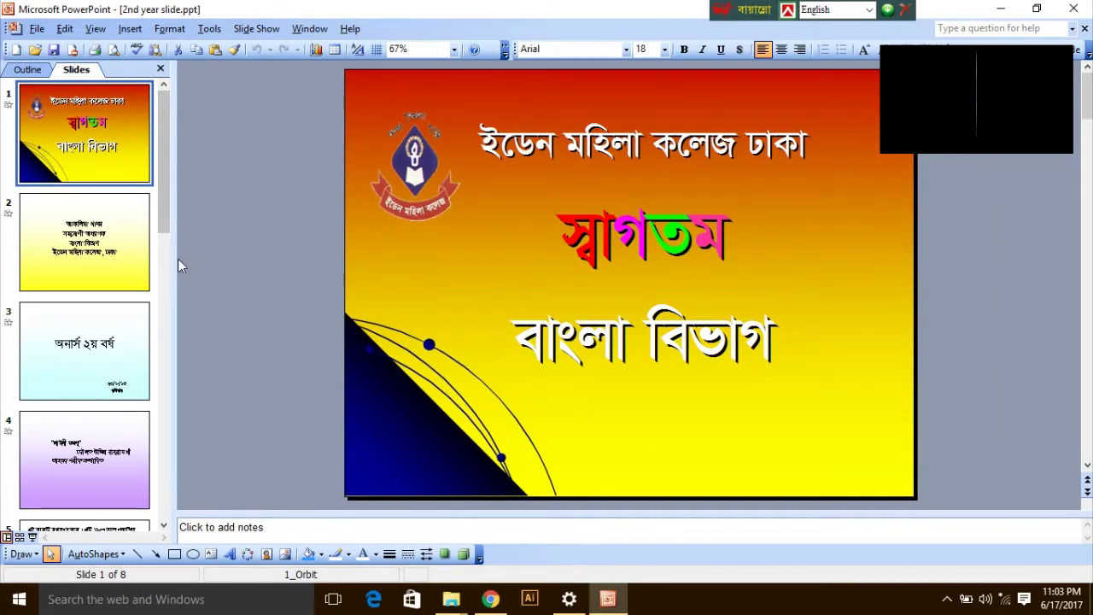
pyautogui.click(96, 28)
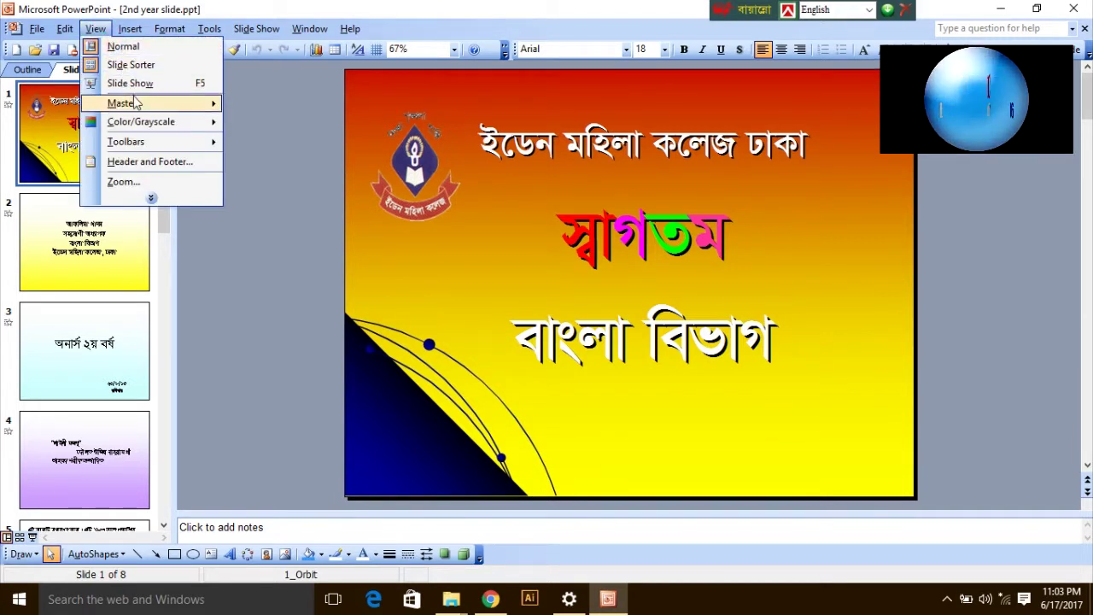
pyautogui.click(284, 202)
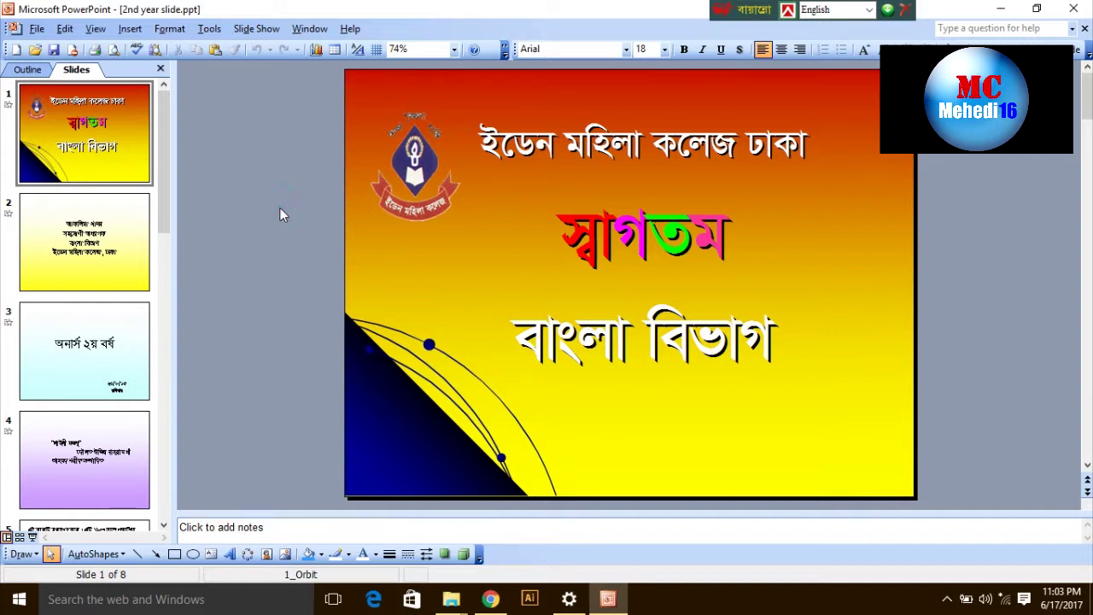
# - Run the eight-slide Bengali slide show from slide 1, then exit back to editing
pyautogui.press('F5')
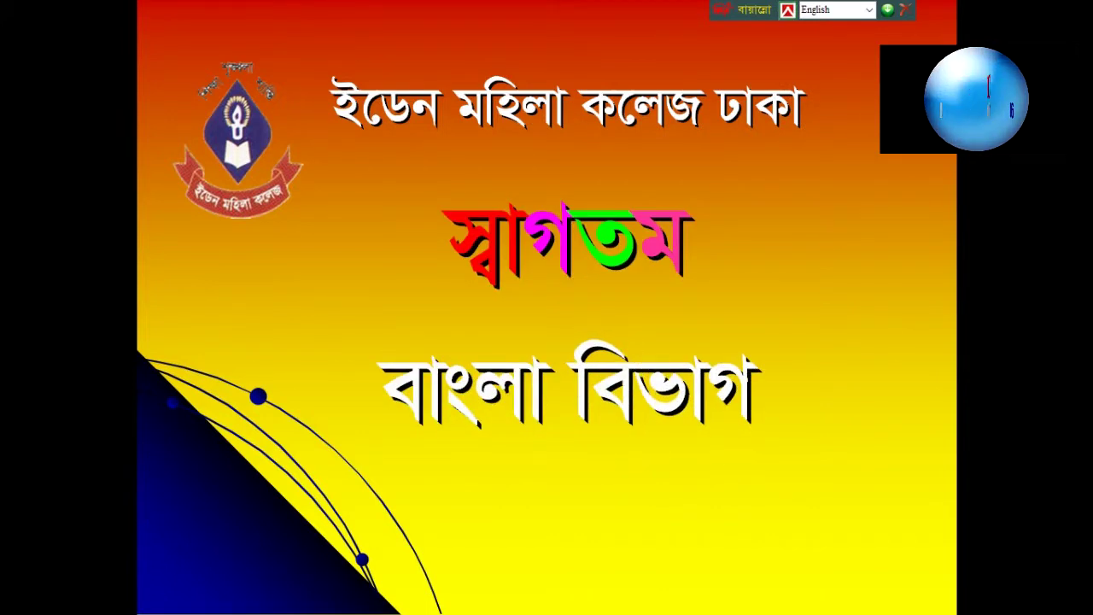
pyautogui.press('Right')
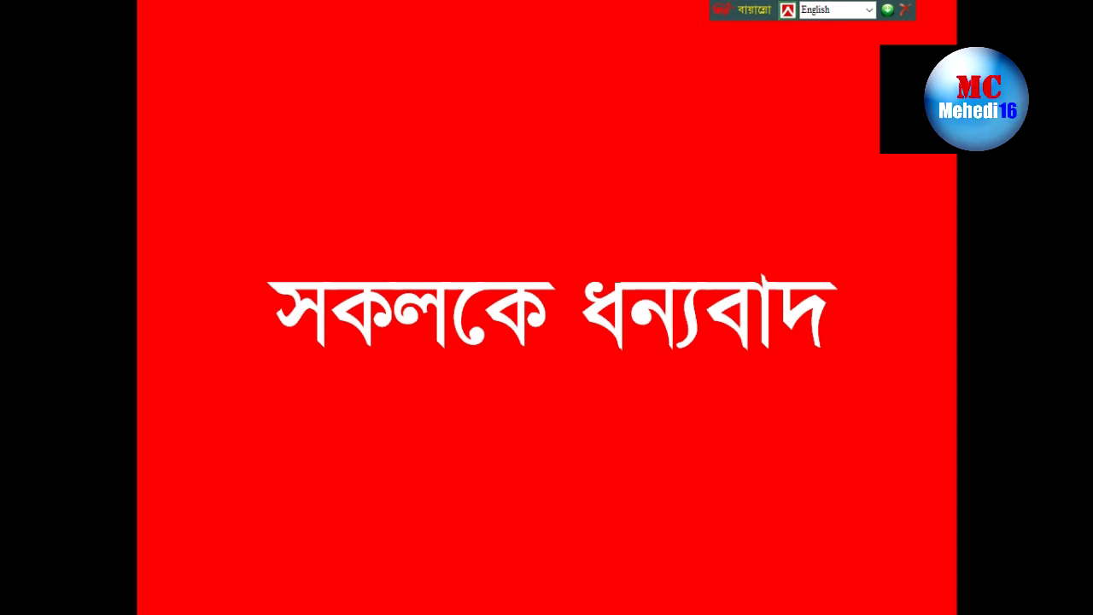
pyautogui.press('Escape')
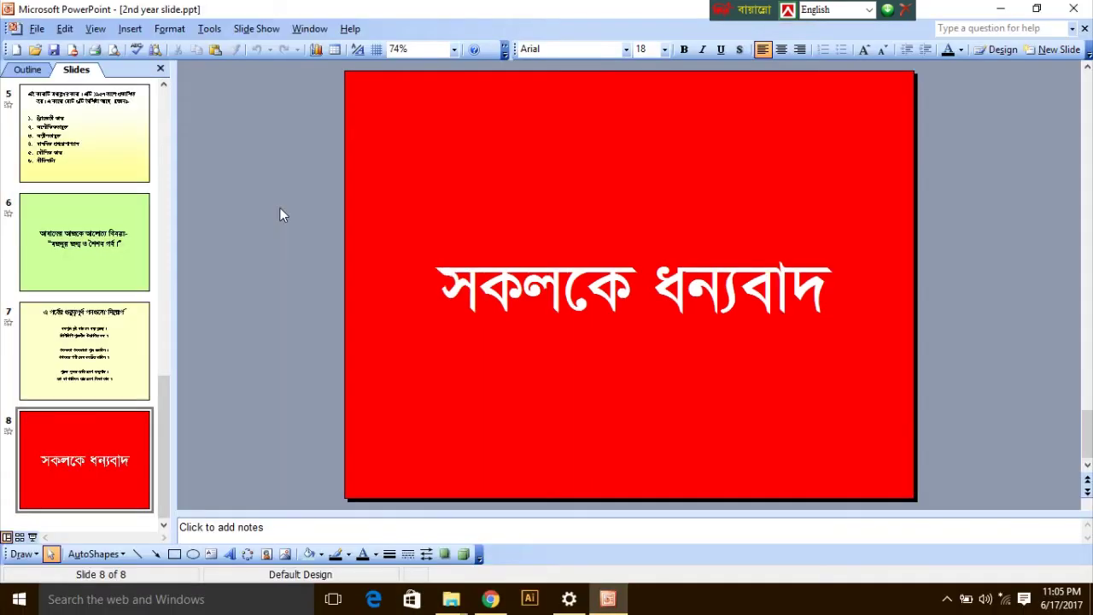